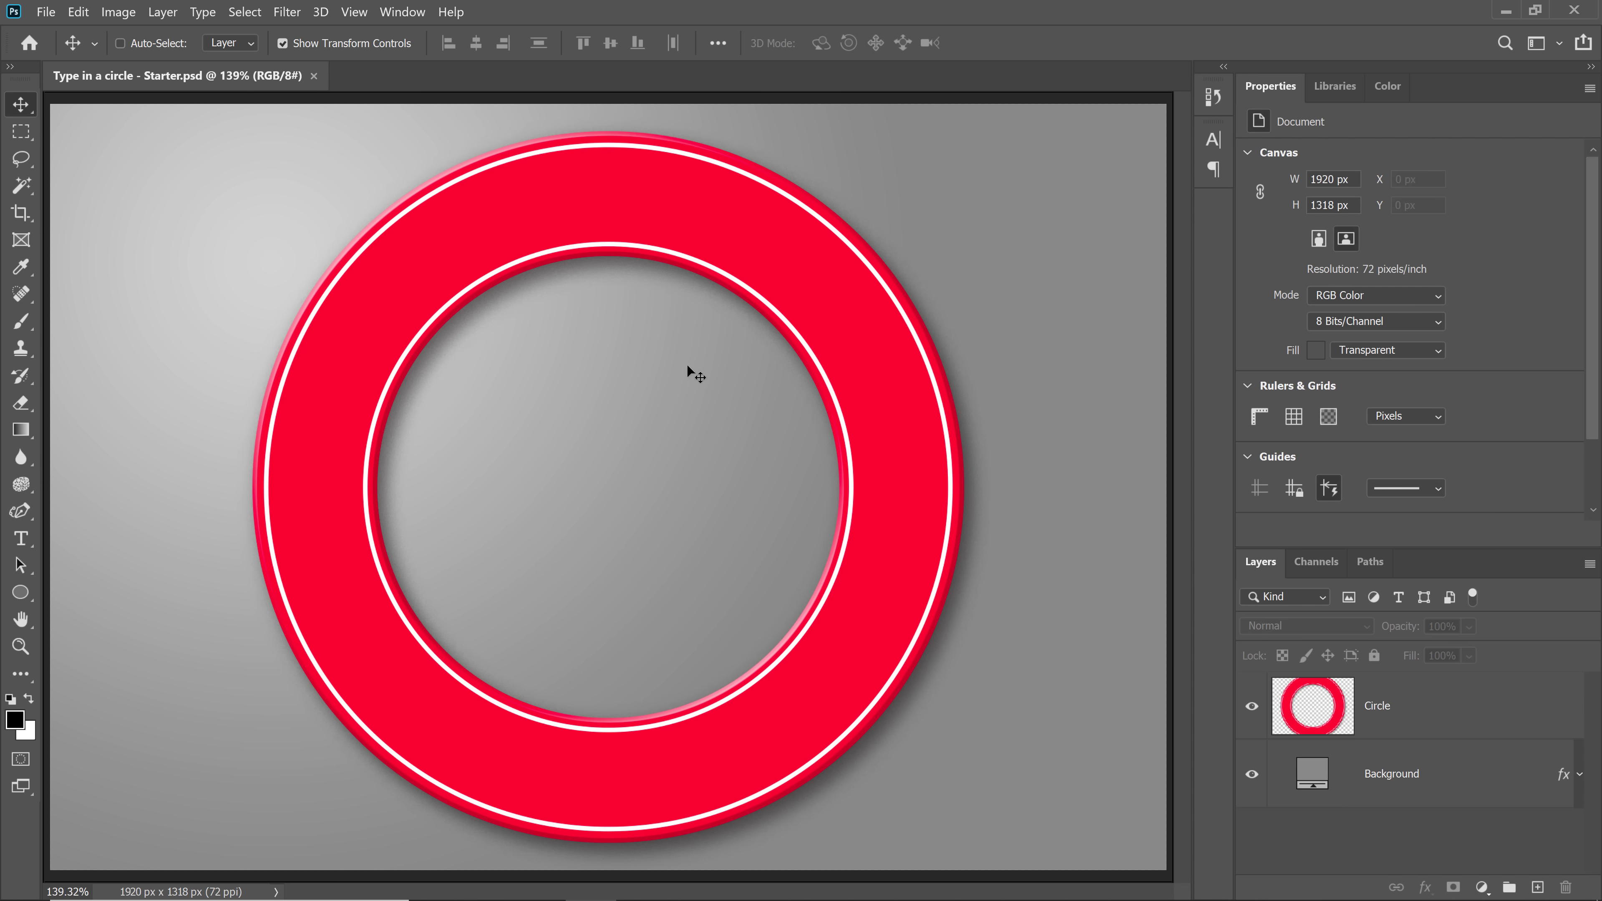
Create a guide layout with 2 columns and 2 rows so guides cross at the canvas centre.
left_click(354, 11)
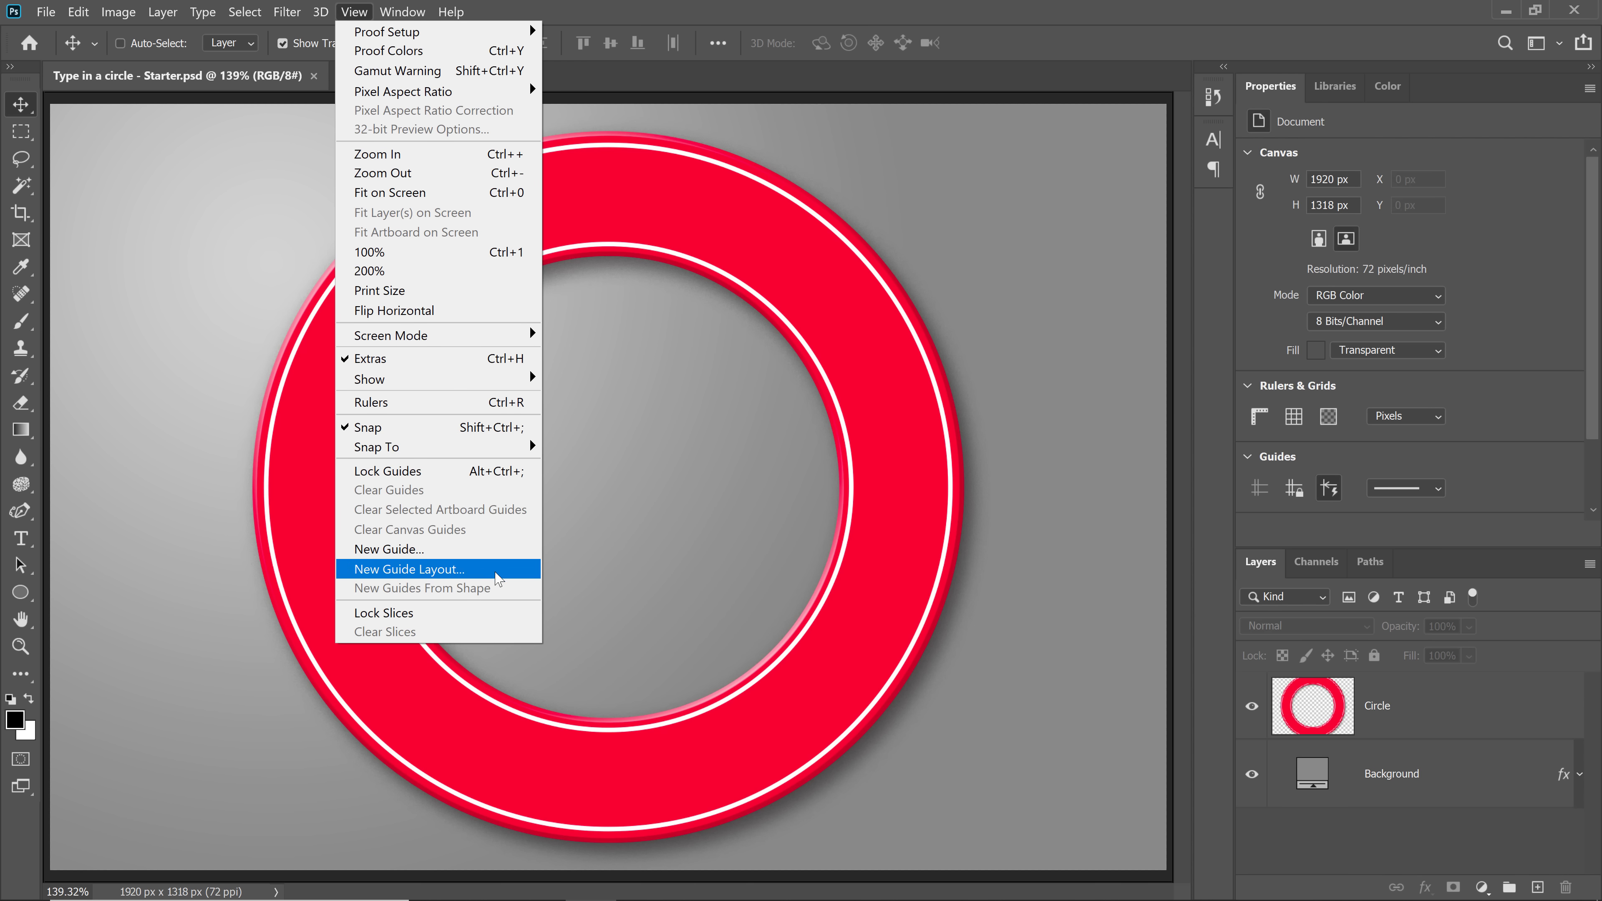
left_click(506, 575)
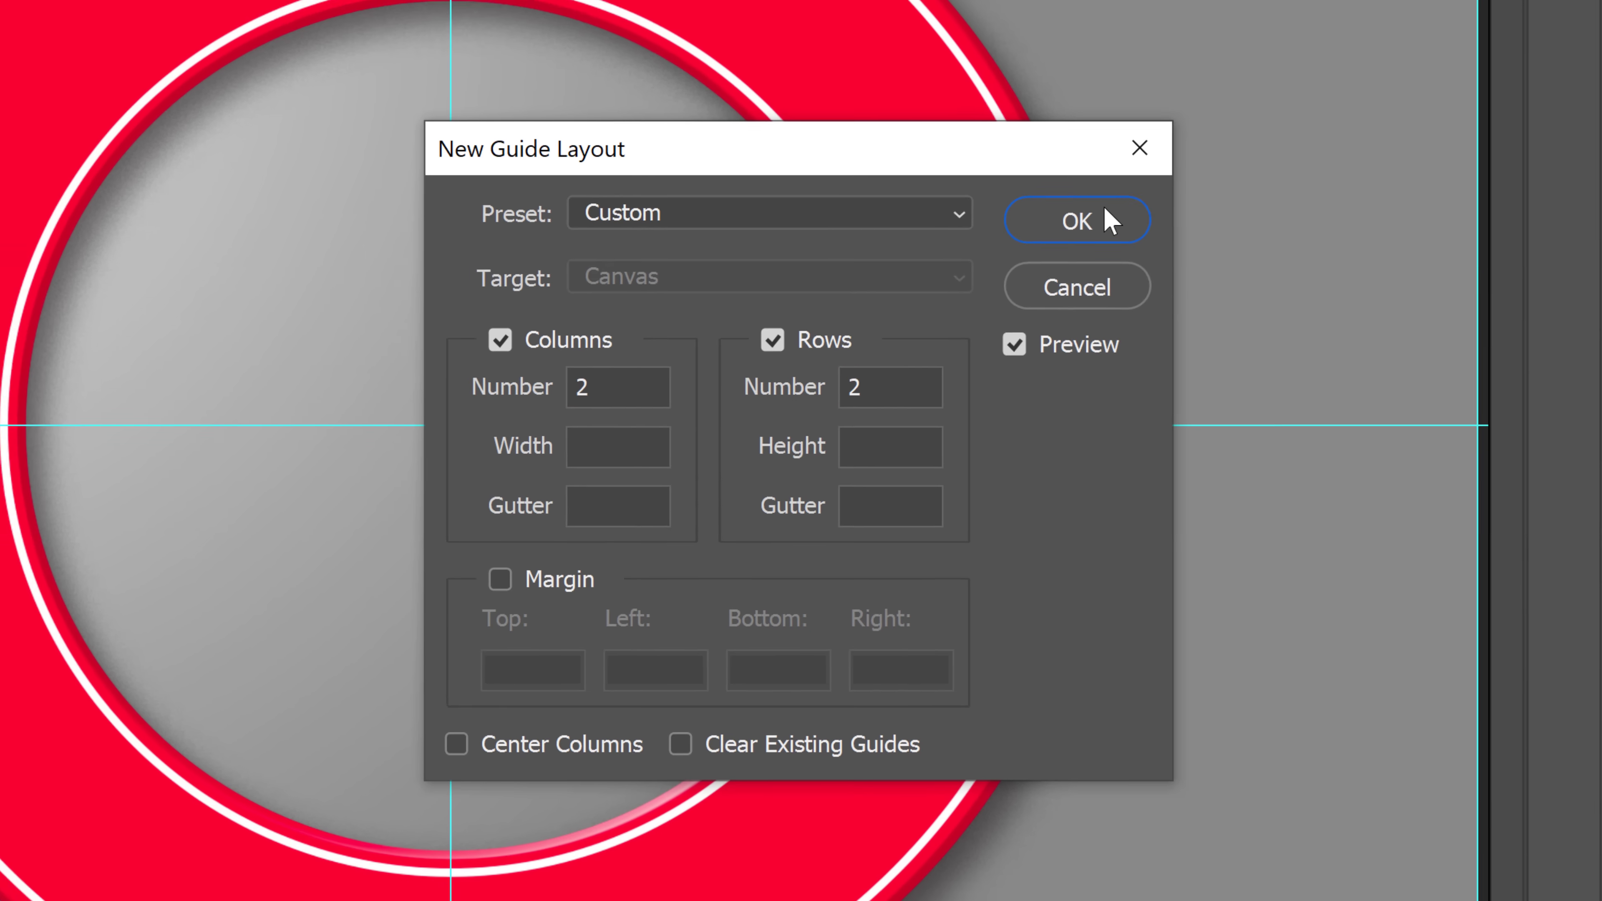
left_click(1129, 192)
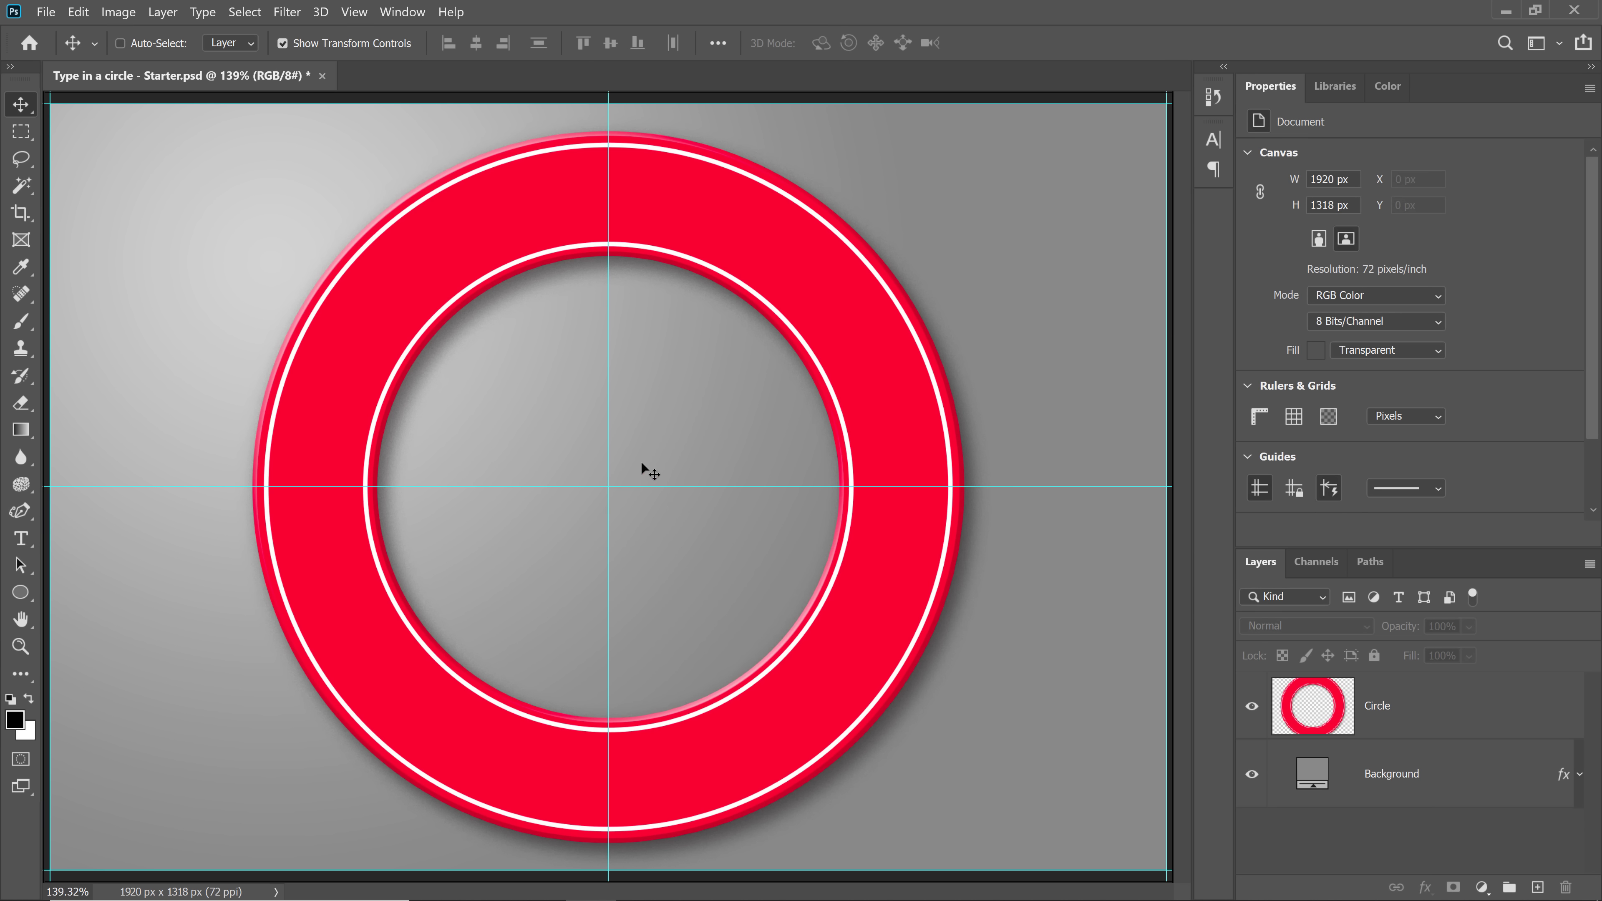
Show the rulers and pull a horizontal and a vertical guide to the canvas centre, keeping Snap enabled.
key("ctrl")
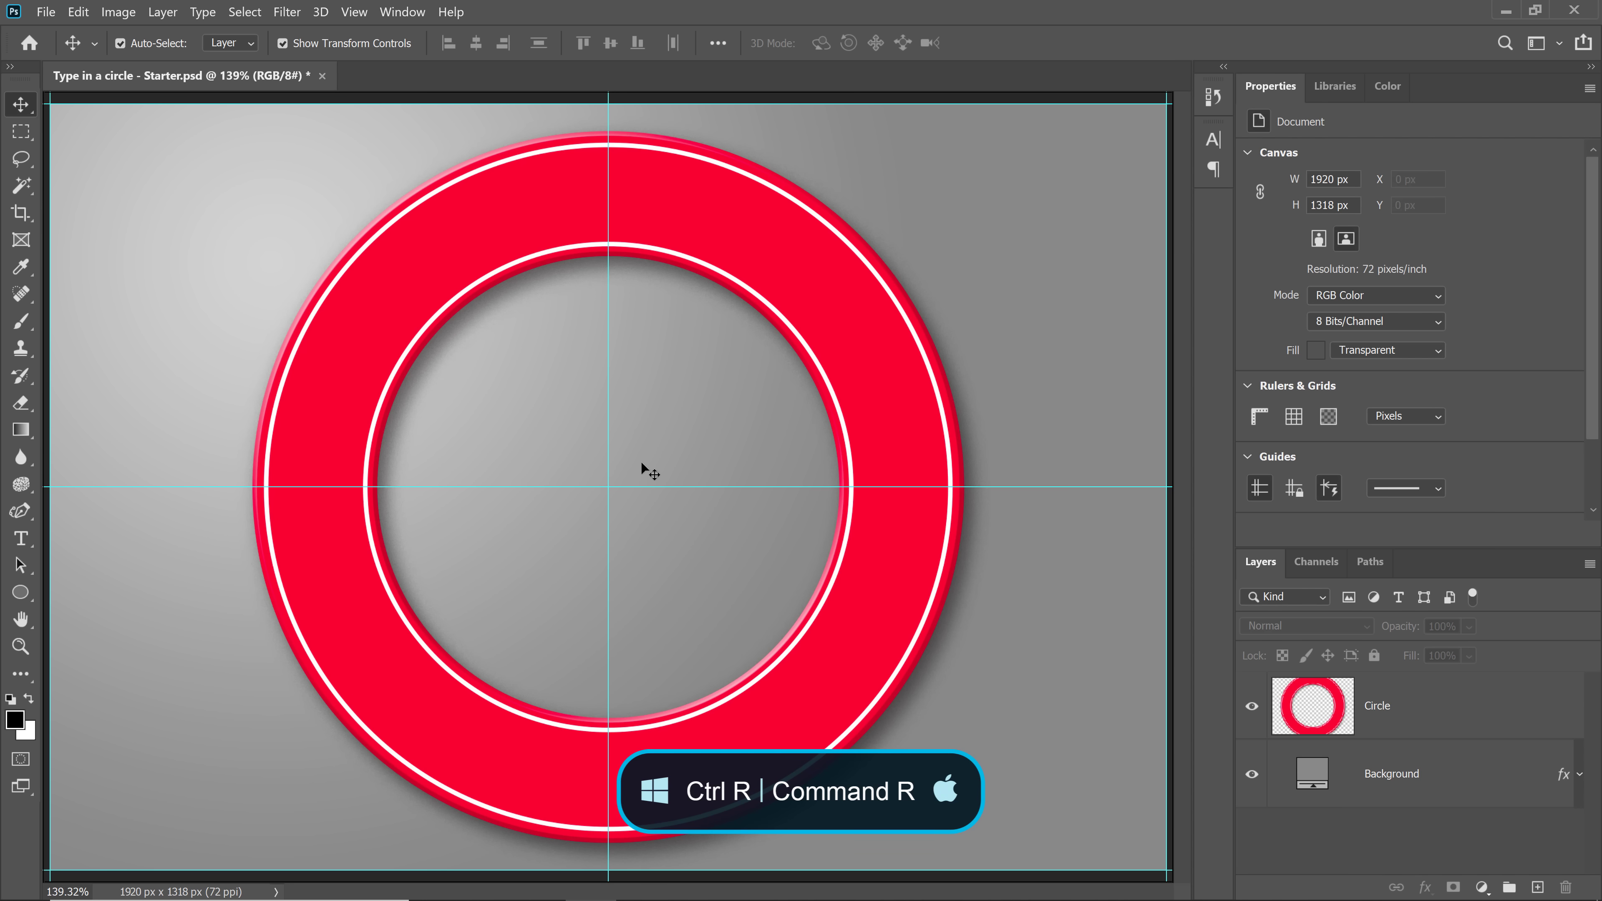
key("ctrl+r")
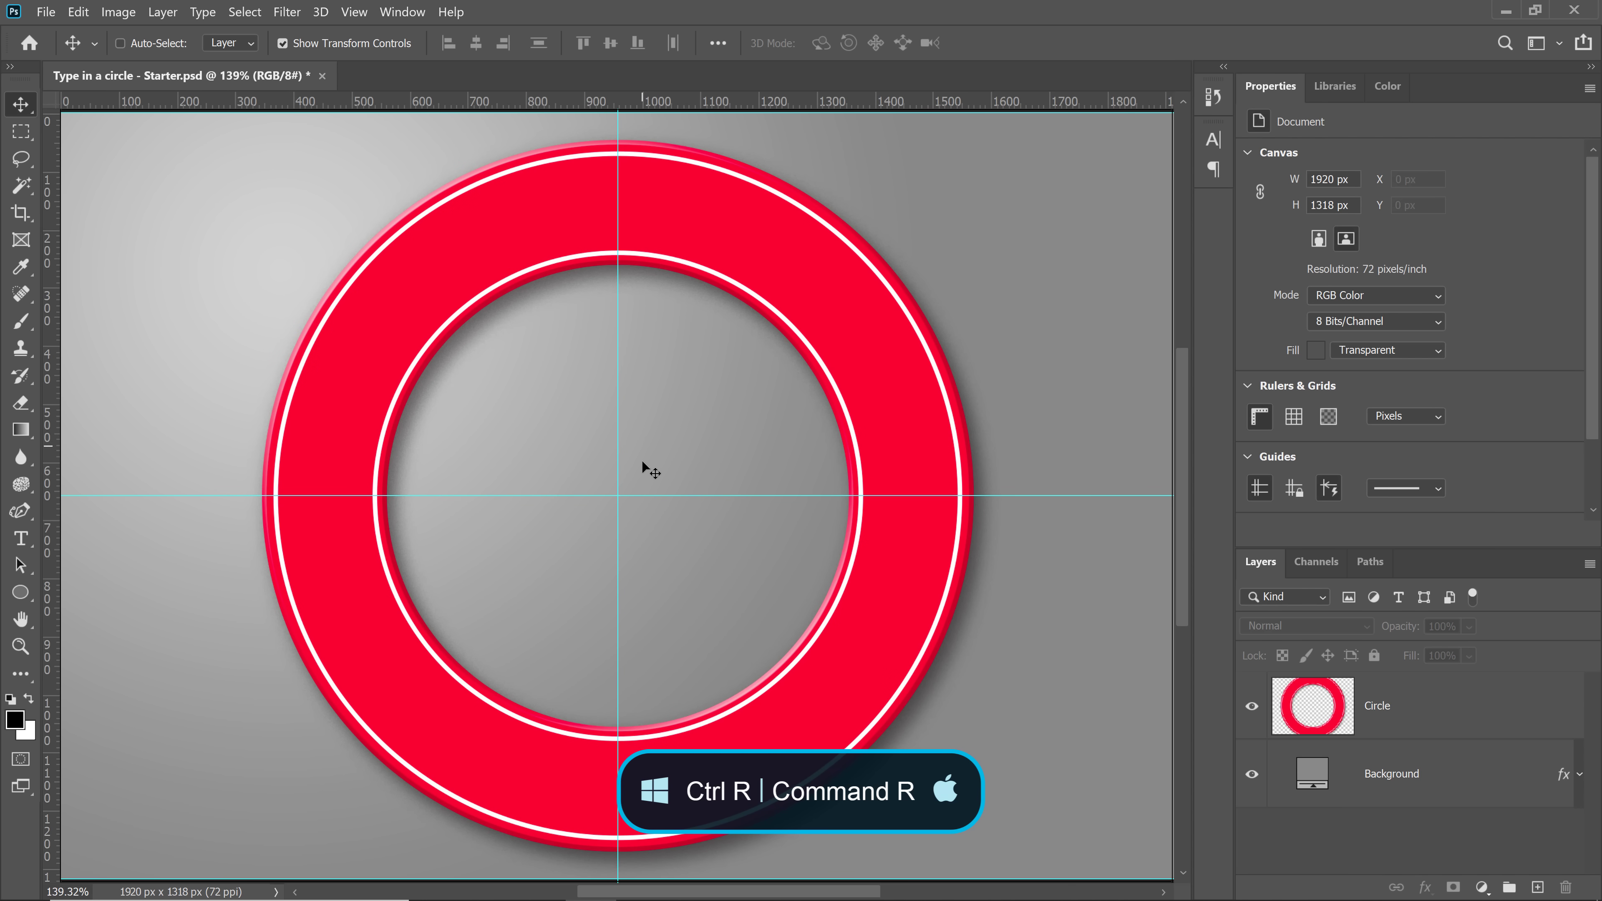
left_click_drag(679, 102, 737, 493)
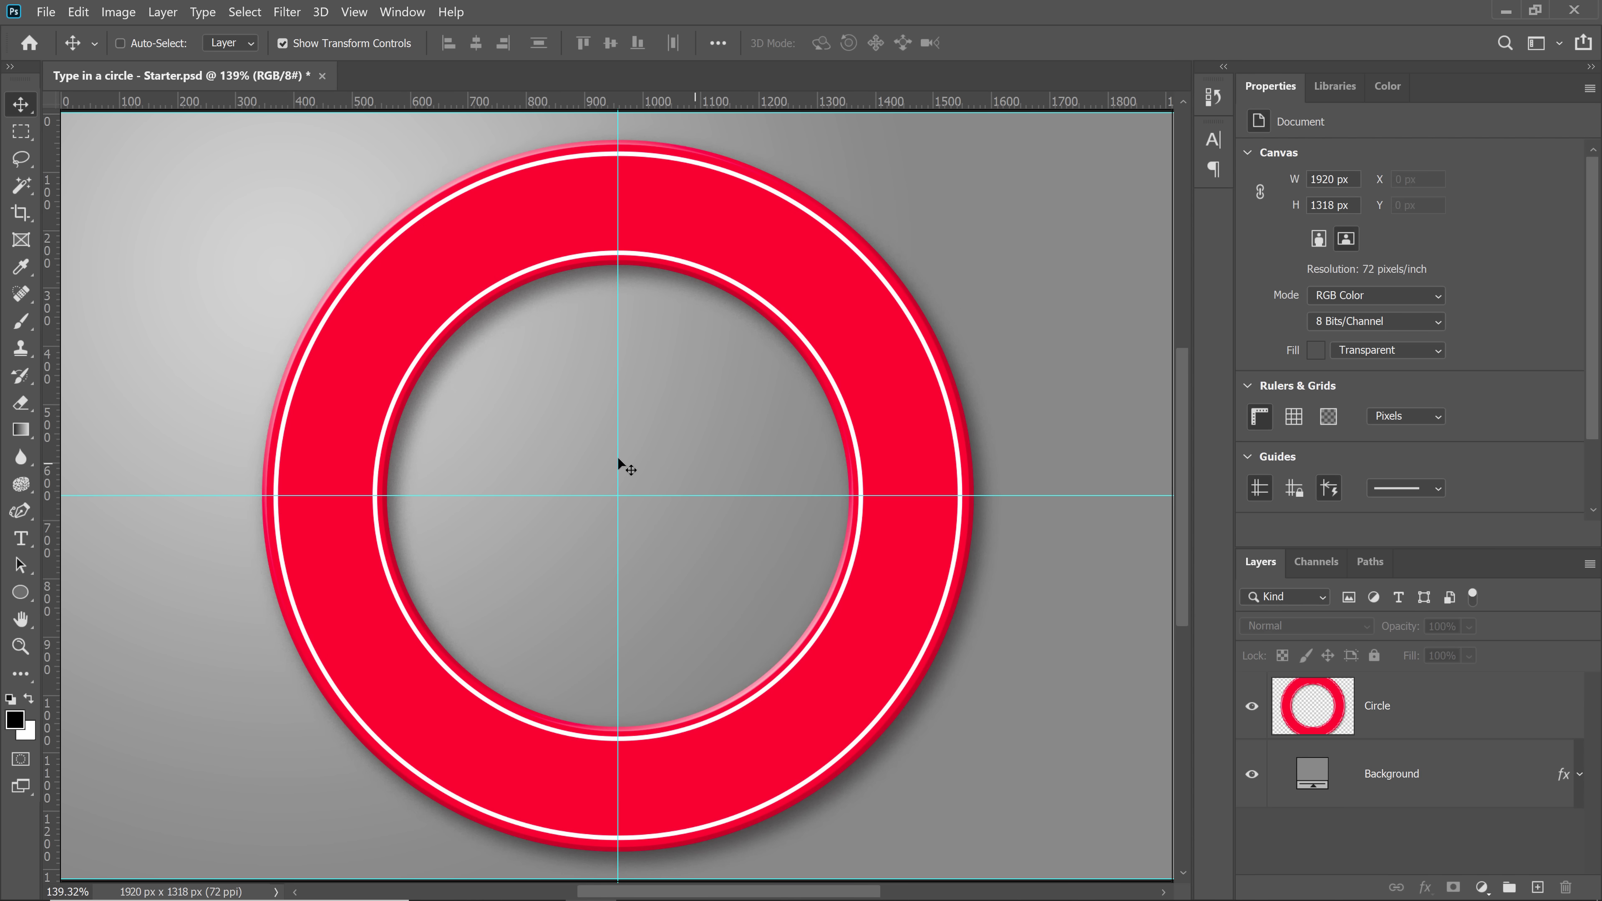
left_click_drag(49, 479, 614, 526)
left_click(354, 11)
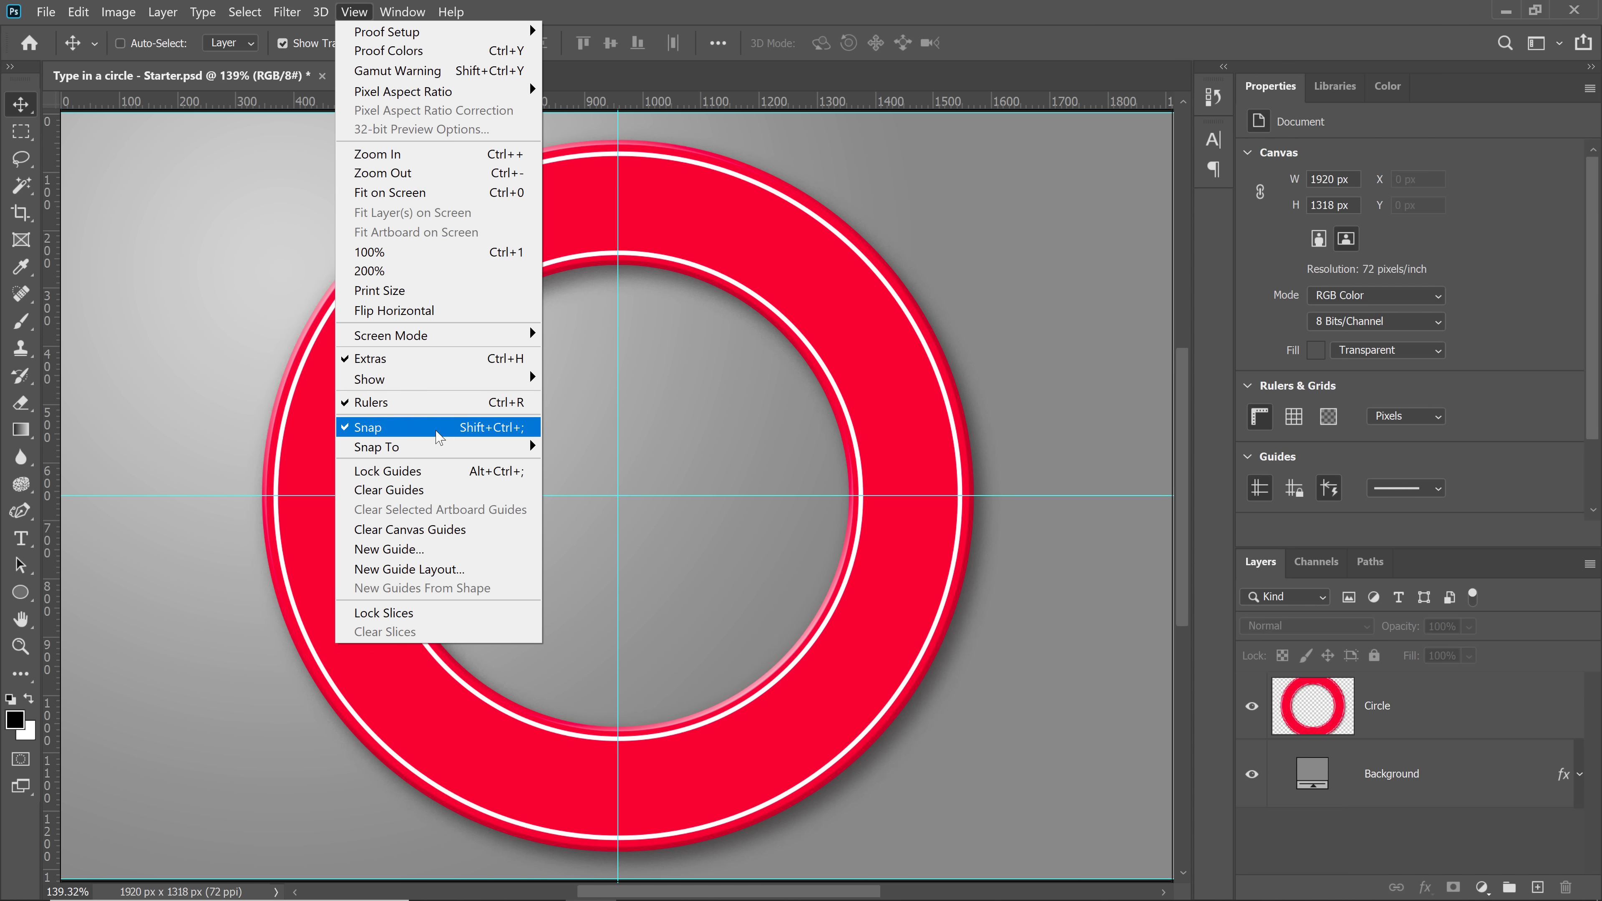
left_click(568, 428)
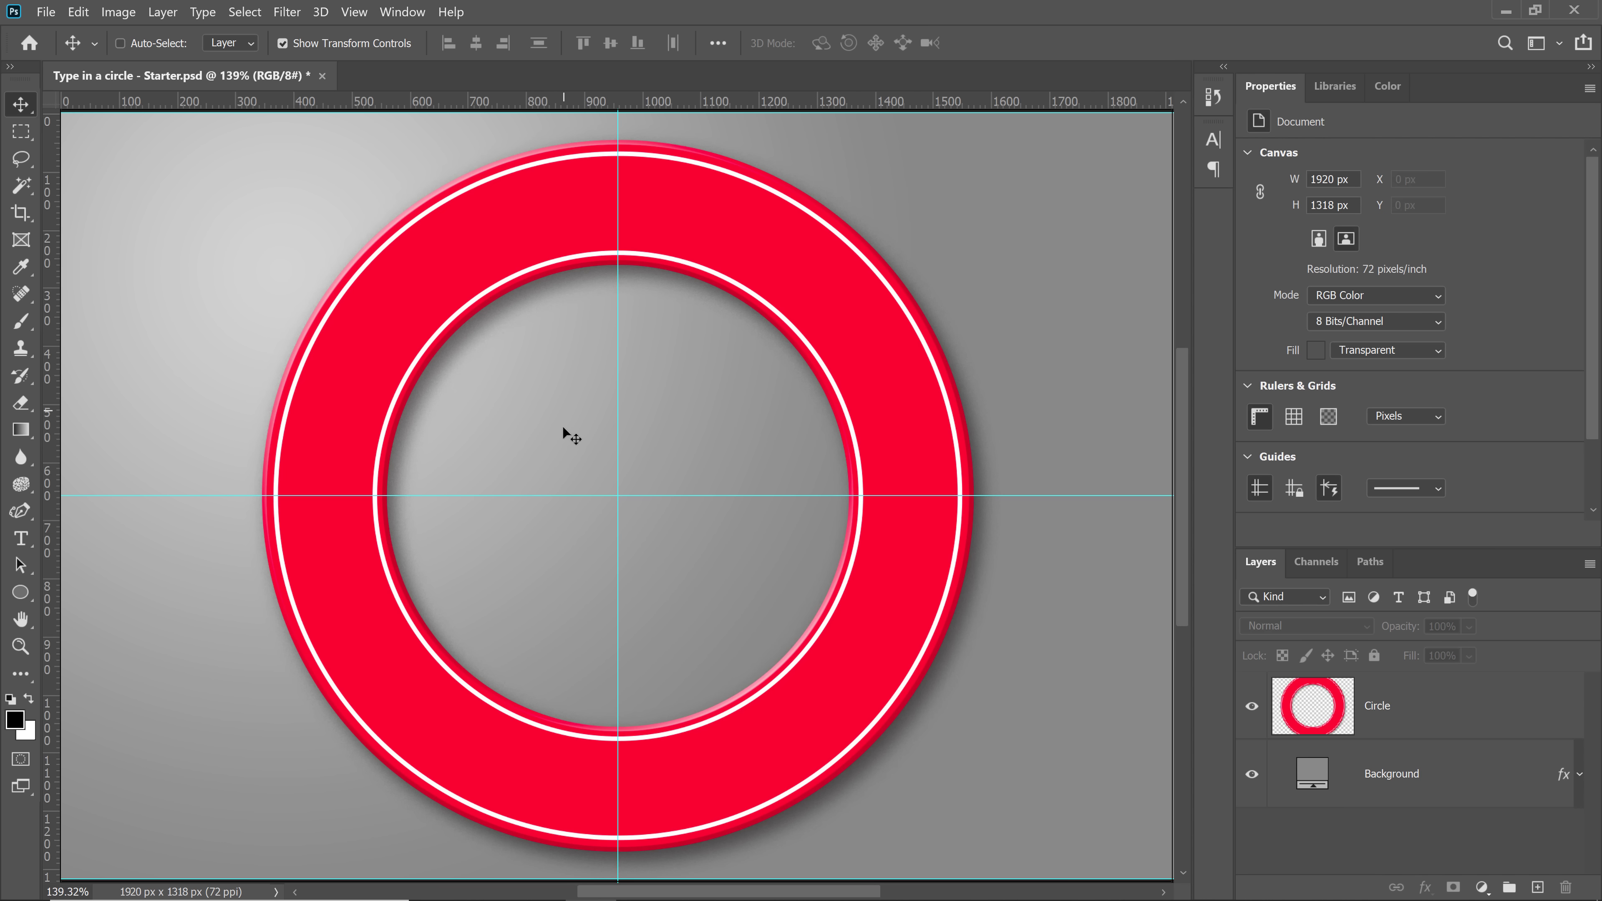
left_click_drag(55, 442, 470, 436)
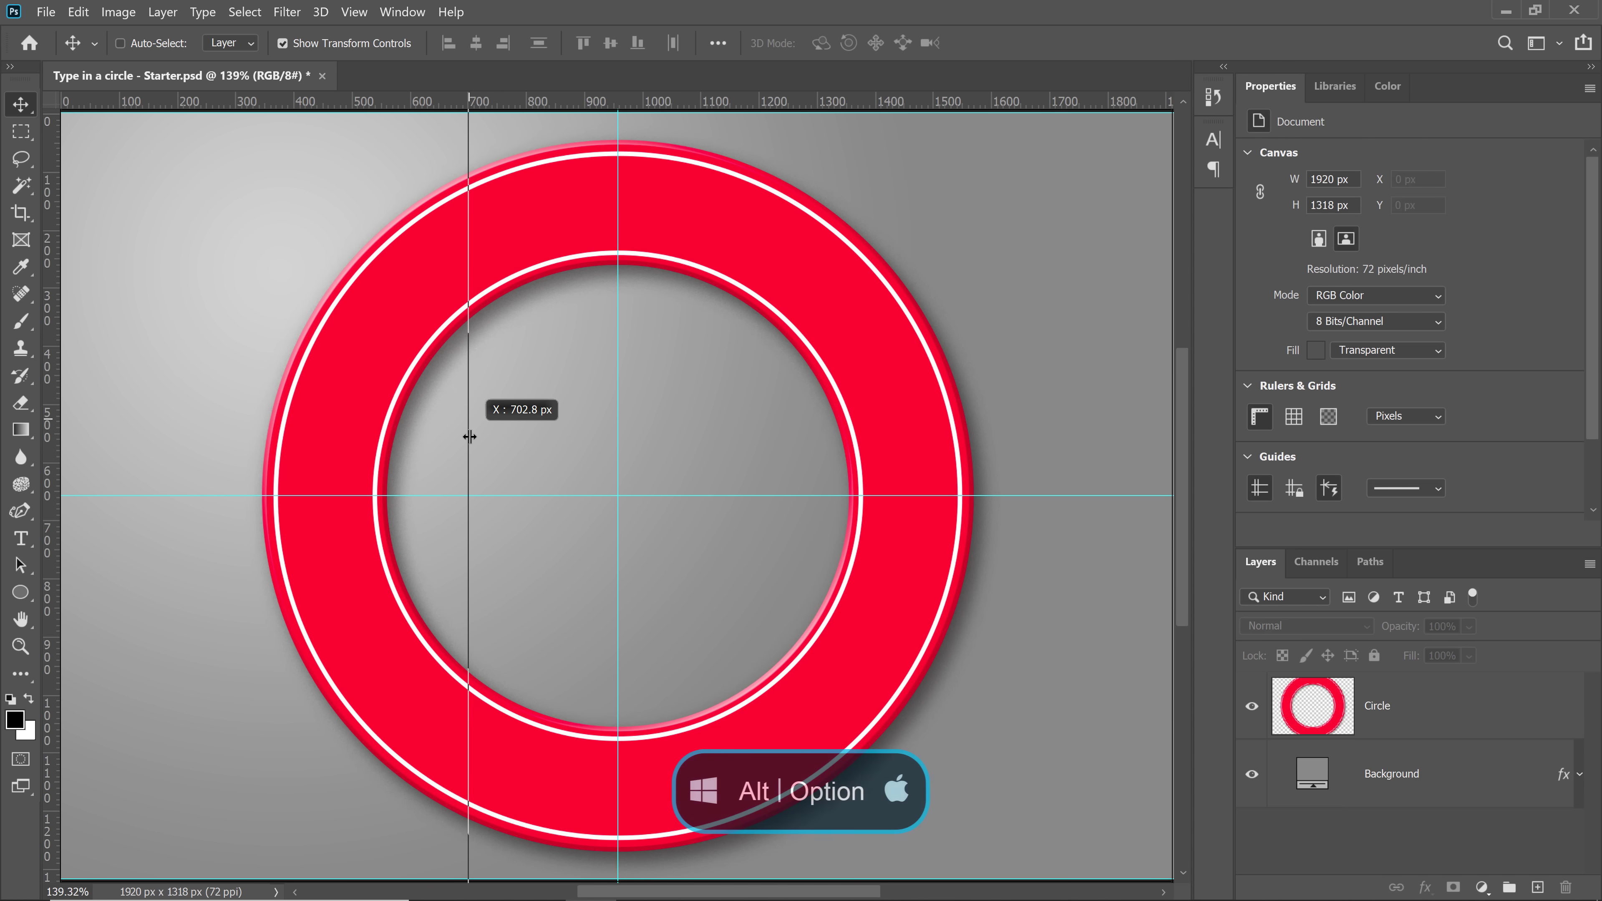
key("alt")
left_click_drag(469, 437, 474, 495)
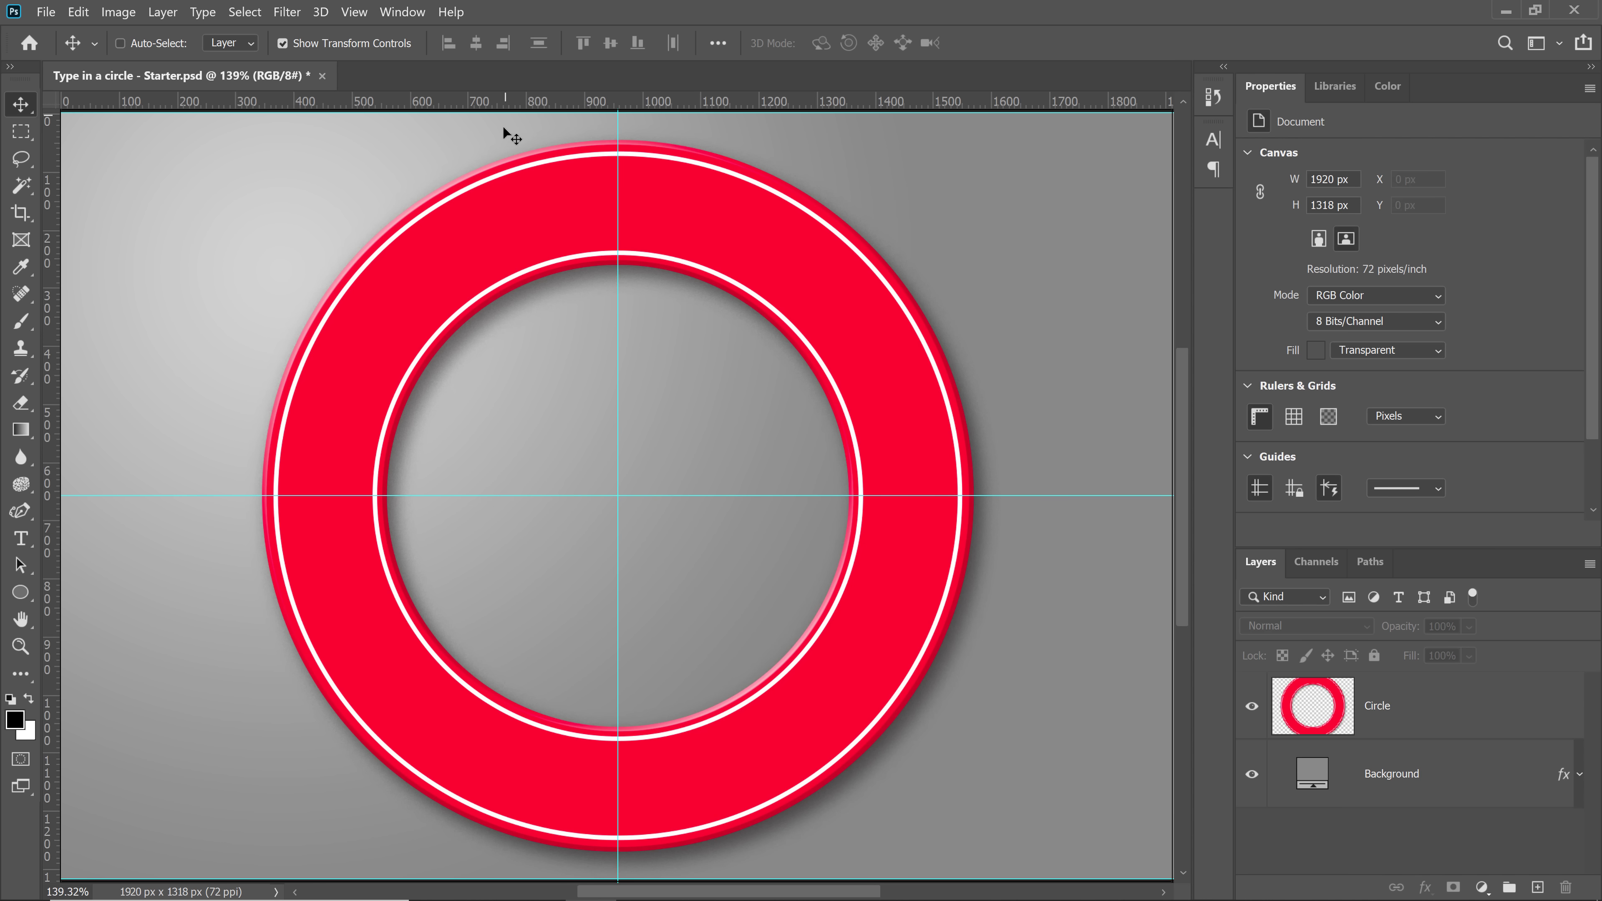
Change the ruler units to Percent.
right_click(503, 111)
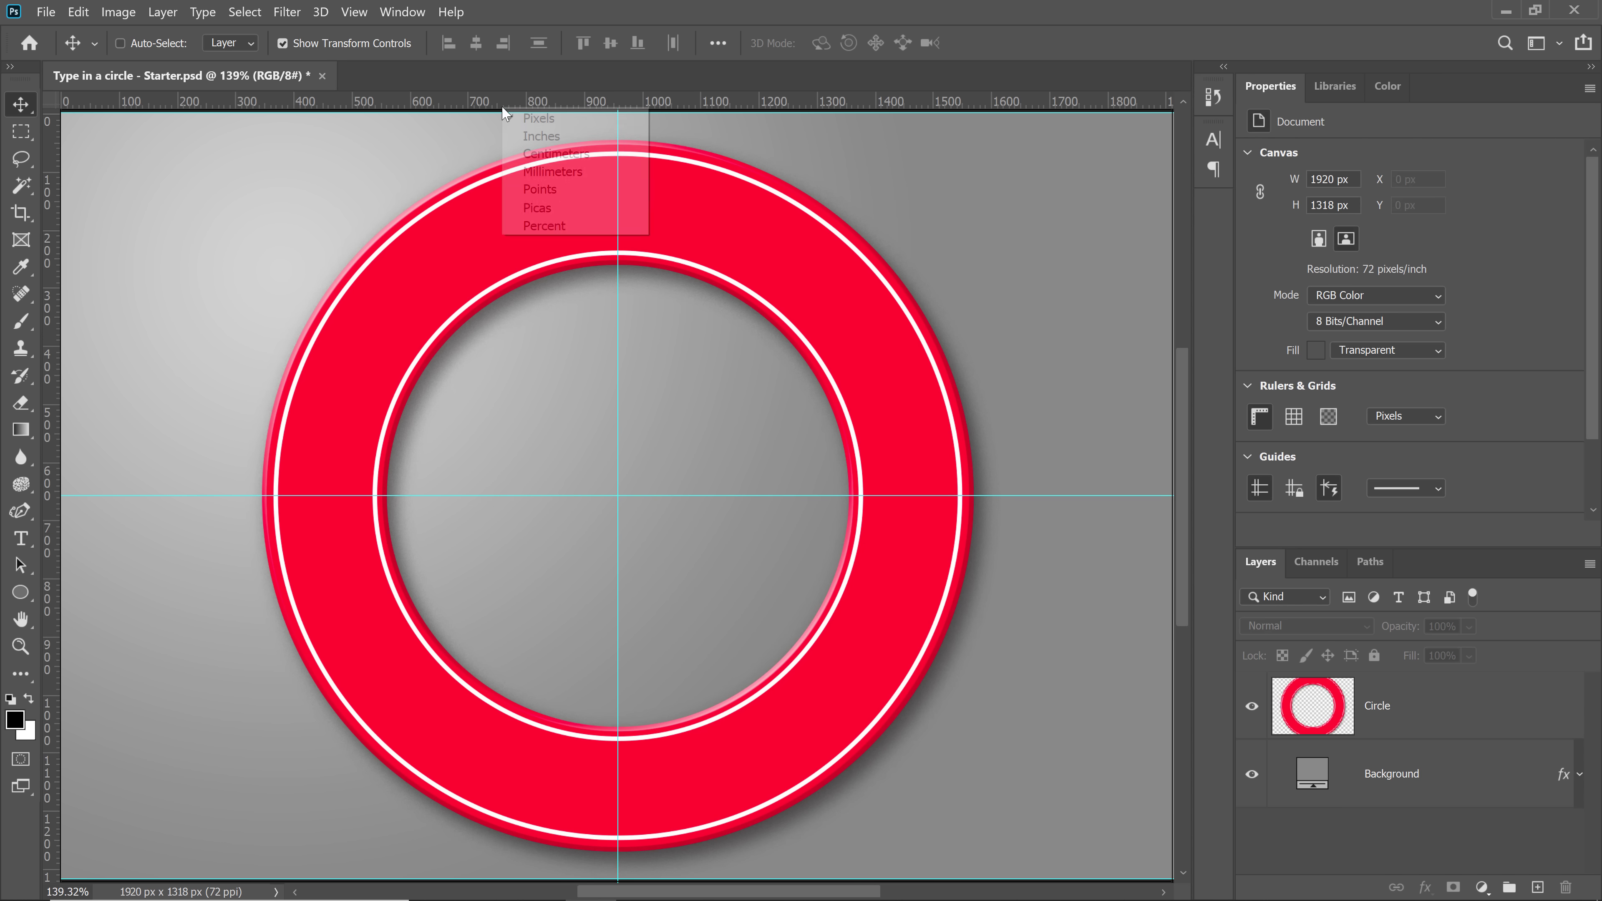
left_click(547, 228)
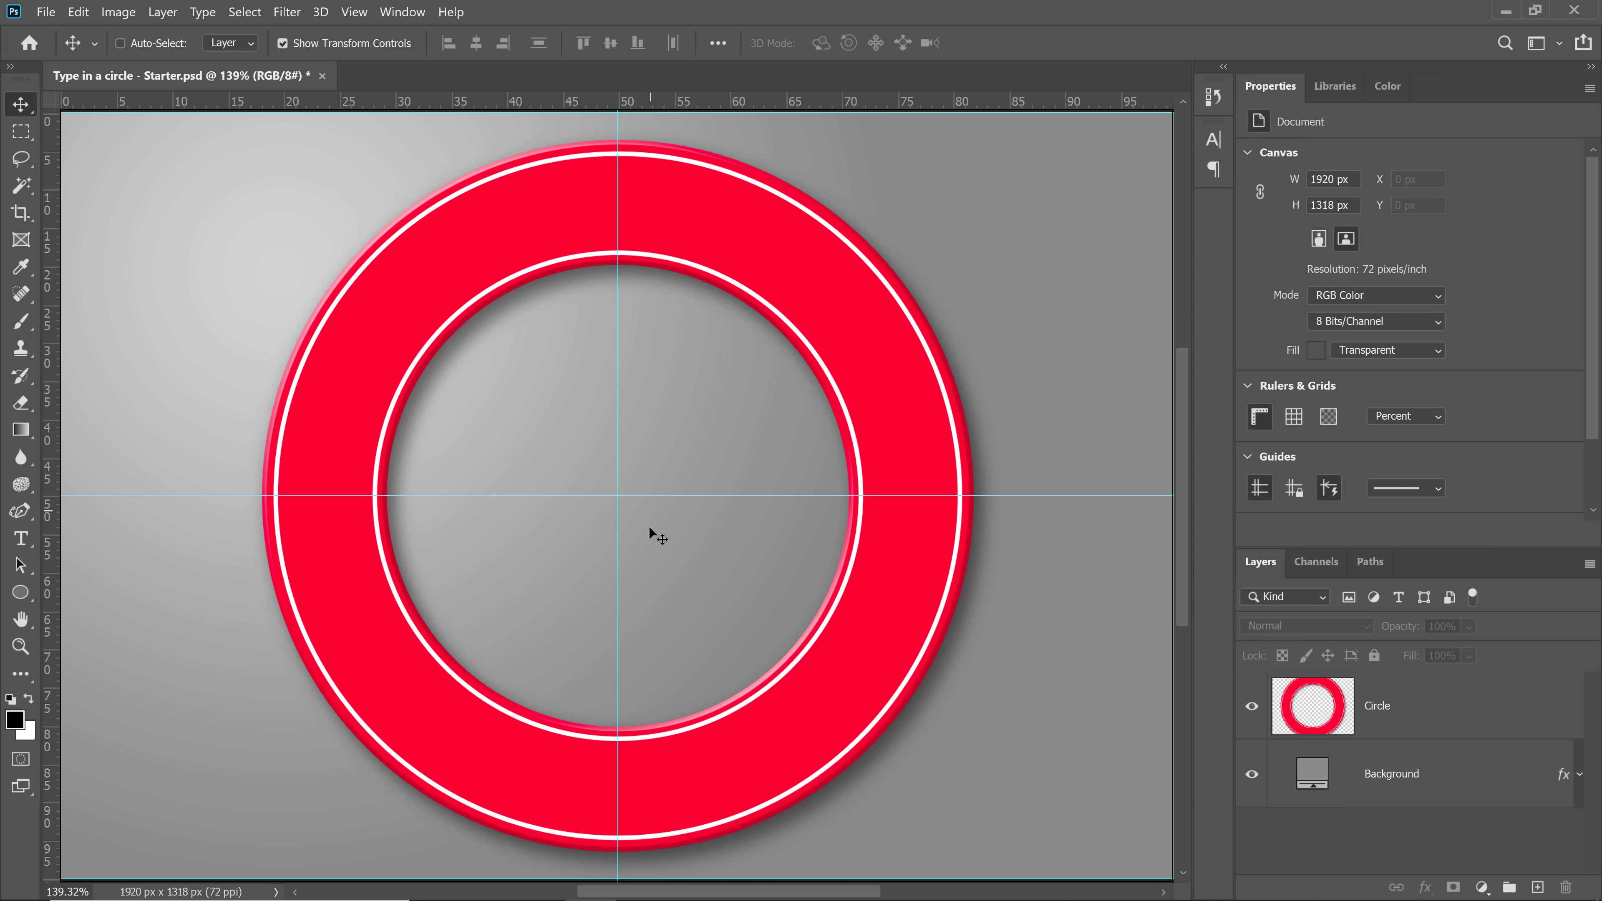
Draw a circular path about 914 px in diameter, centred on the guide intersection, using the Ellipse Tool in Path mode.
left_click(20, 591)
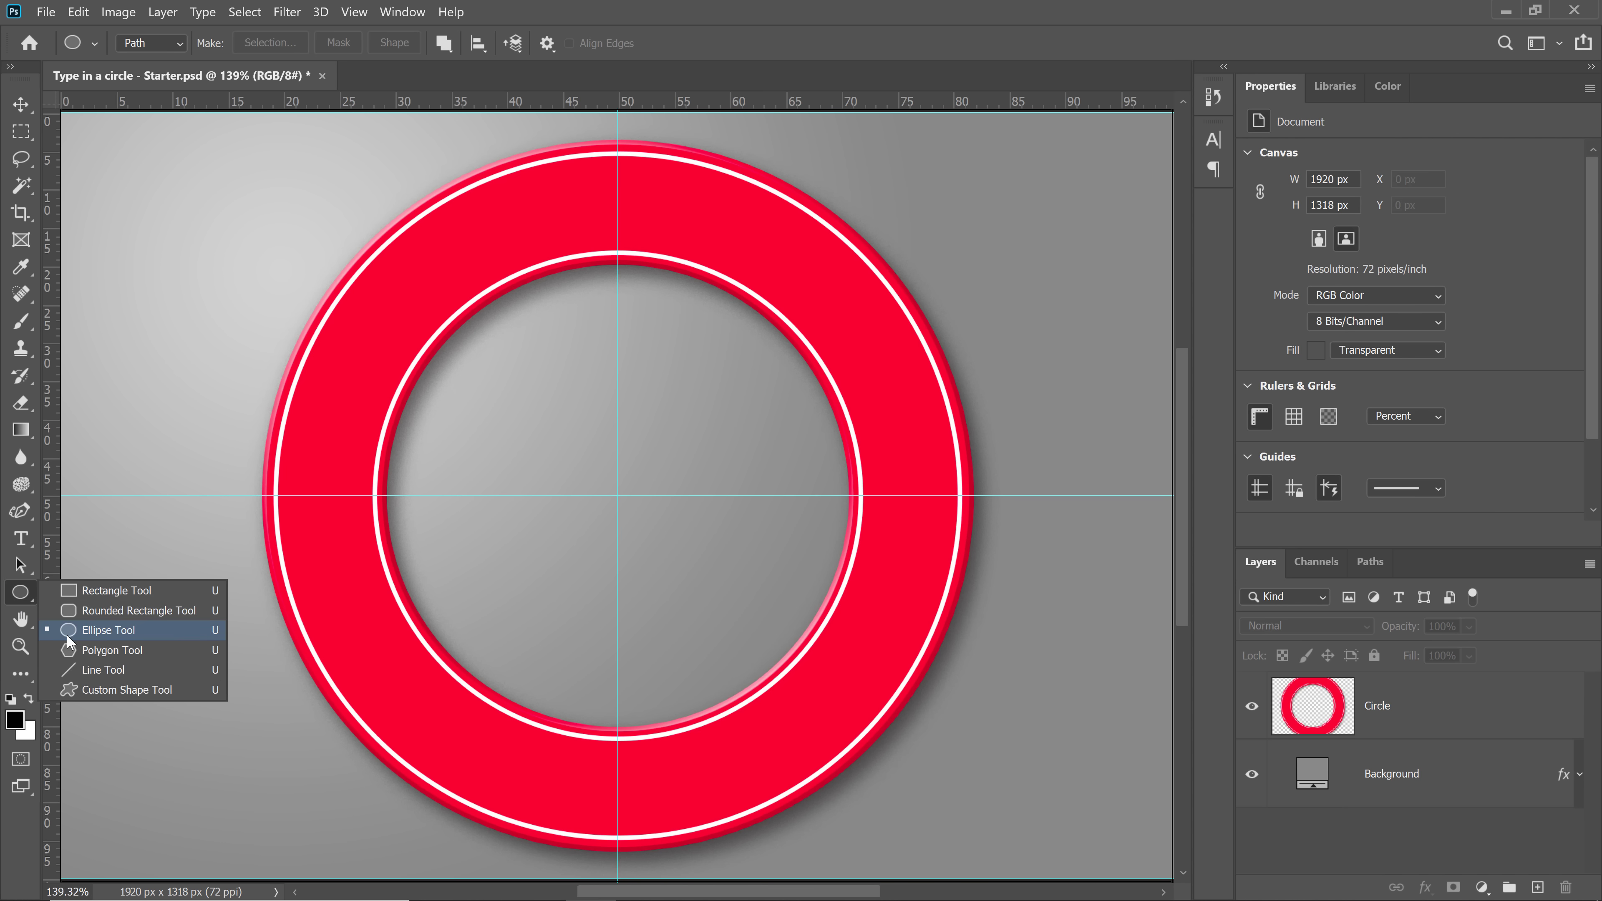
left_click(177, 631)
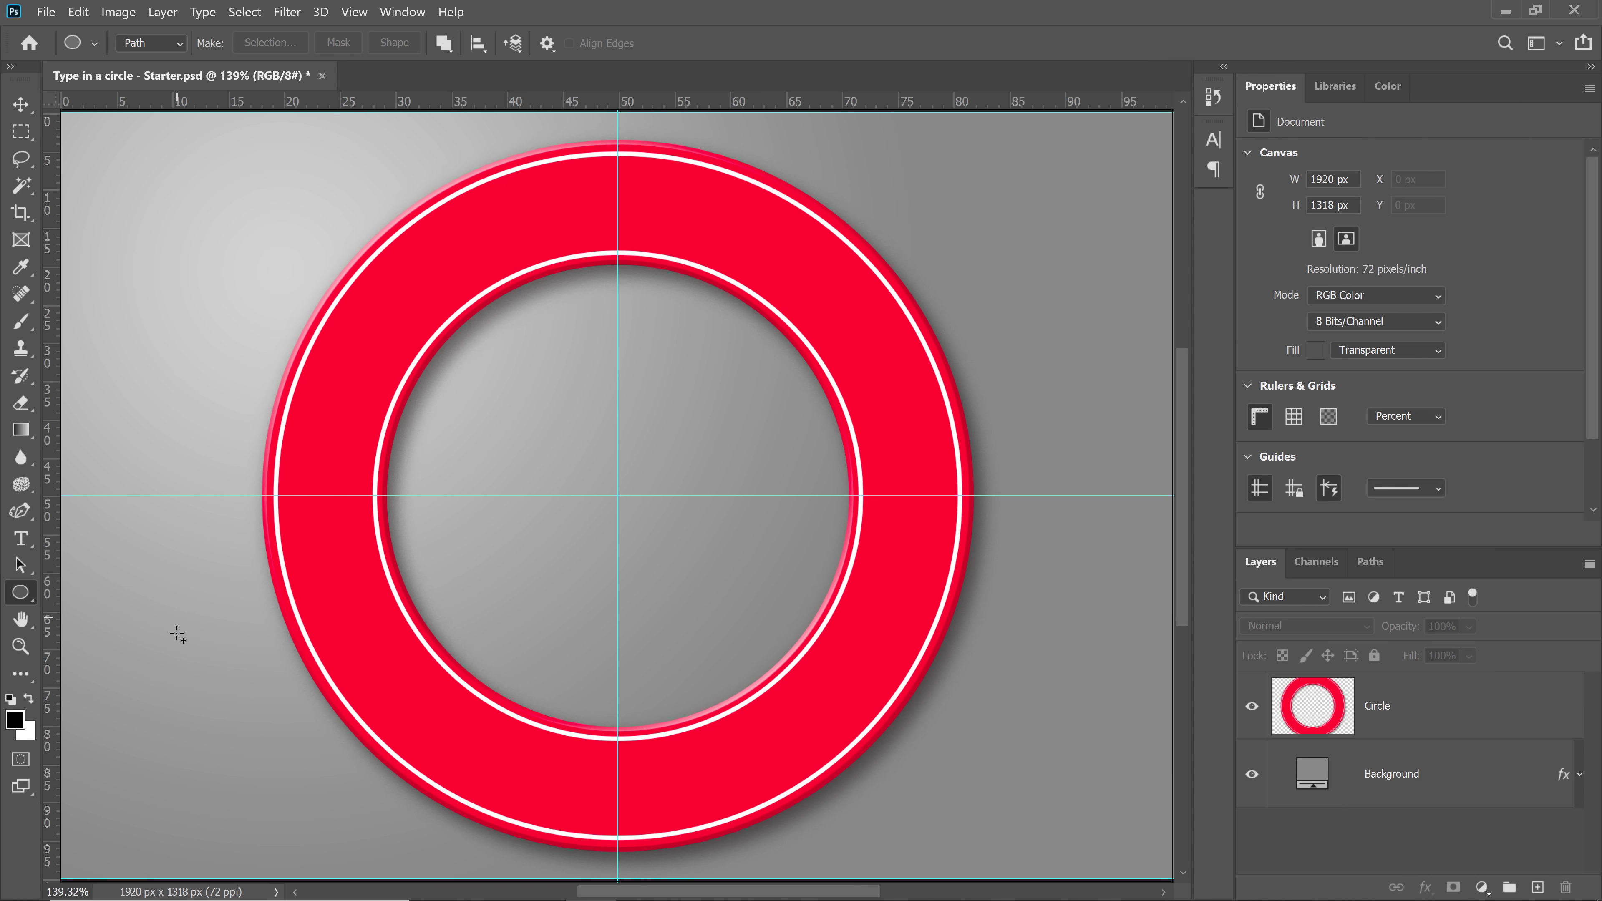
left_click(180, 44)
left_click_drag(618, 495, 669, 444)
left_click_drag(617, 496, 750, 688)
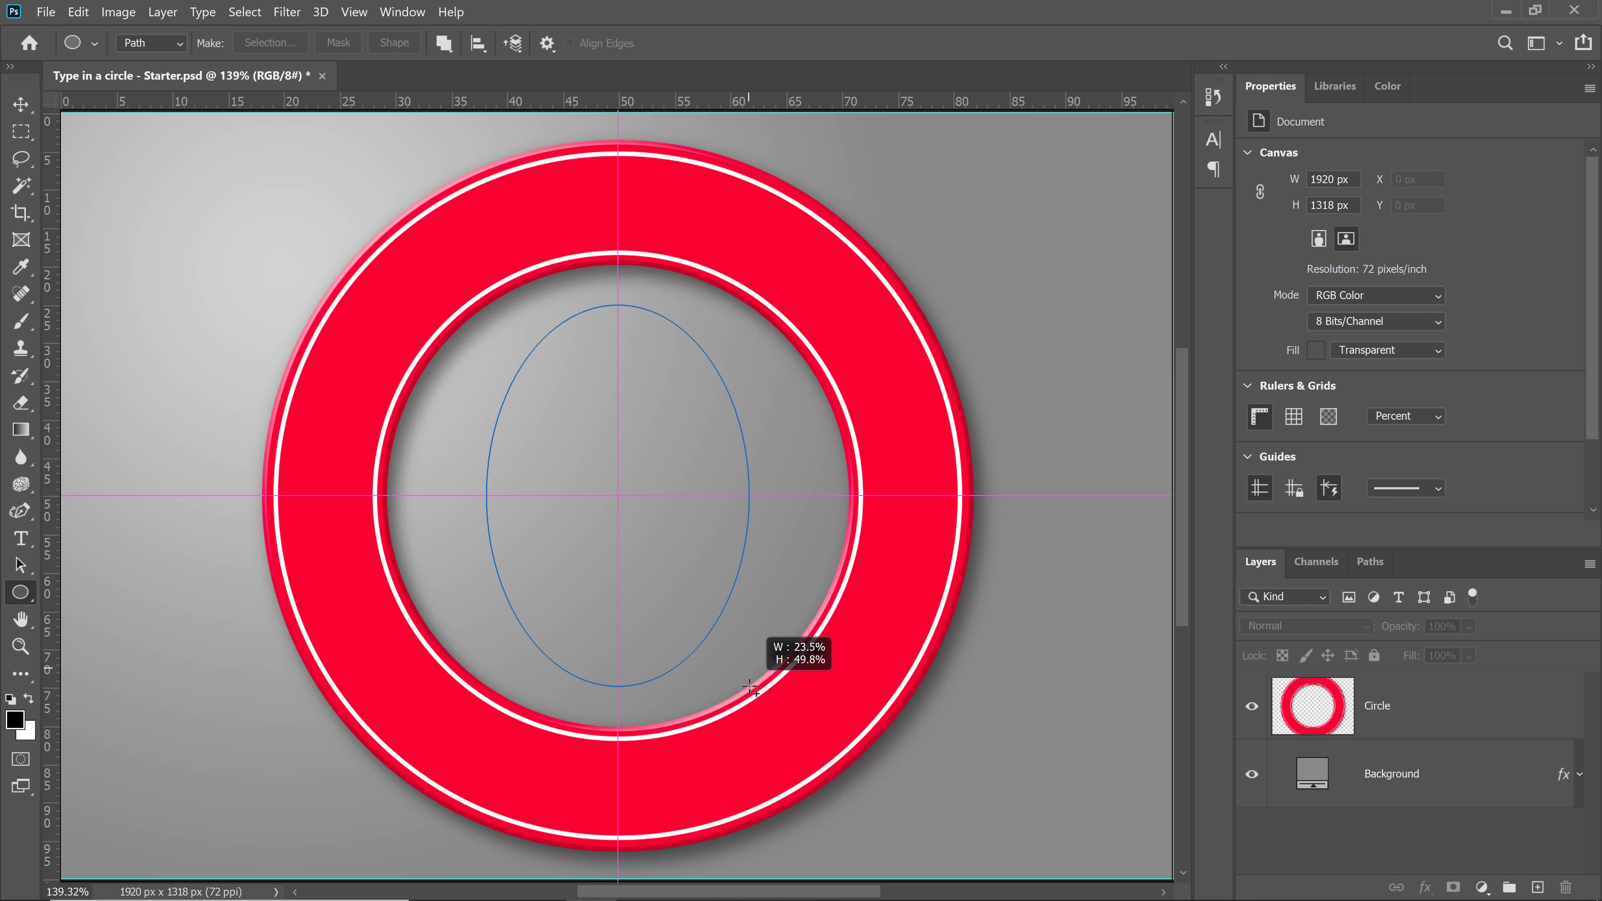
key("shift")
left_click_drag(750, 688, 886, 849)
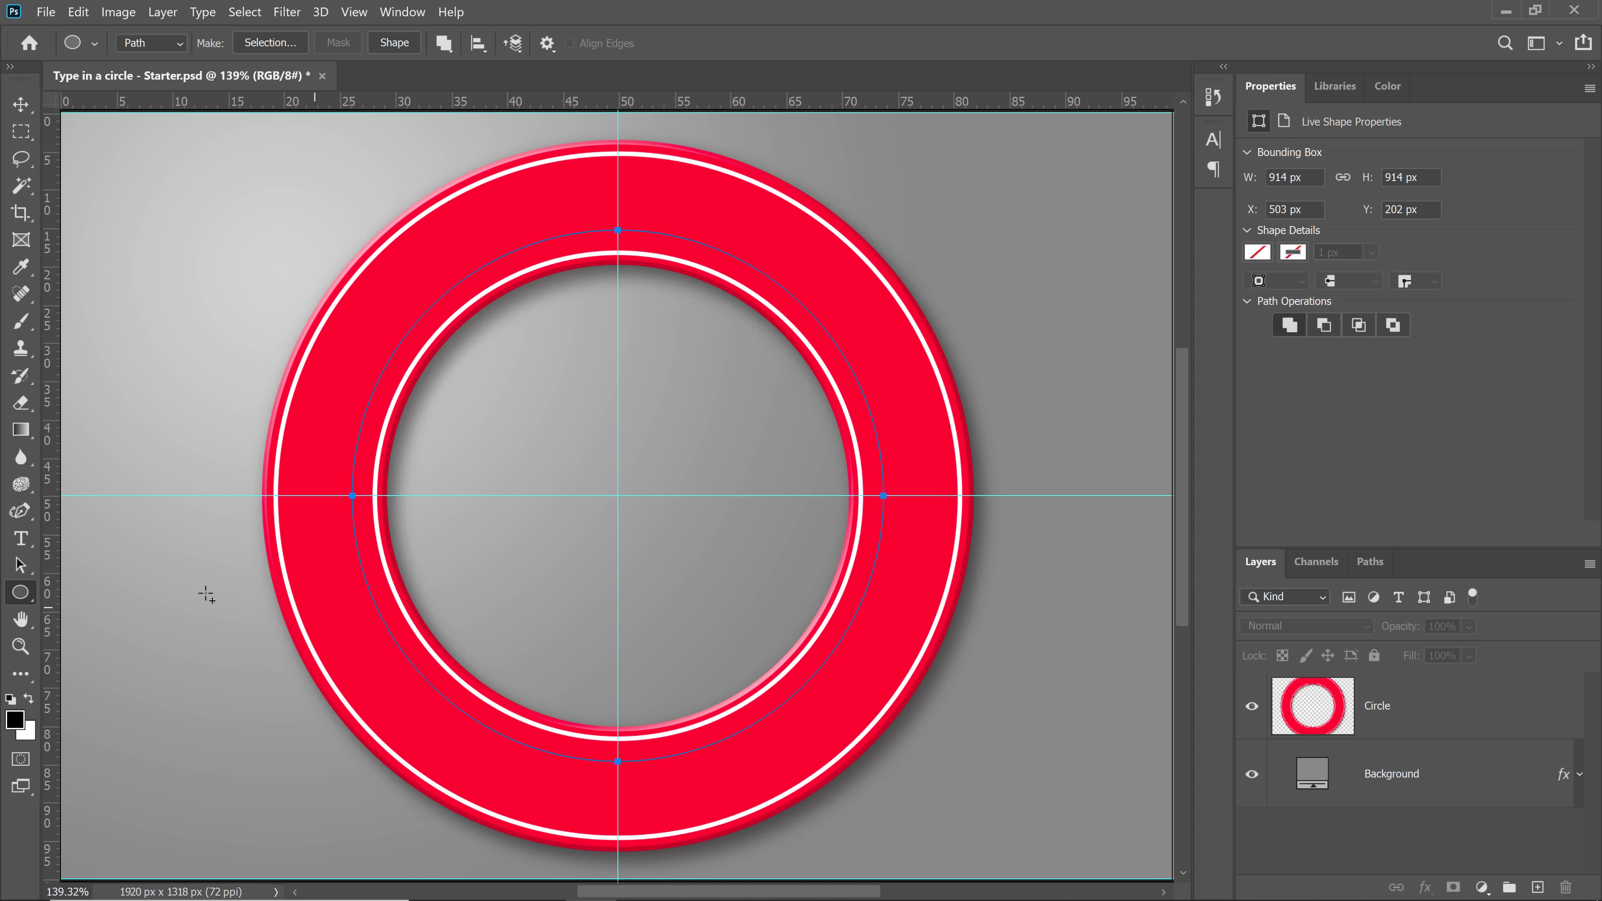
Activate the Horizontal Type Tool and set the text colour to white (ffffff).
left_click_drag(20, 537, 163, 541)
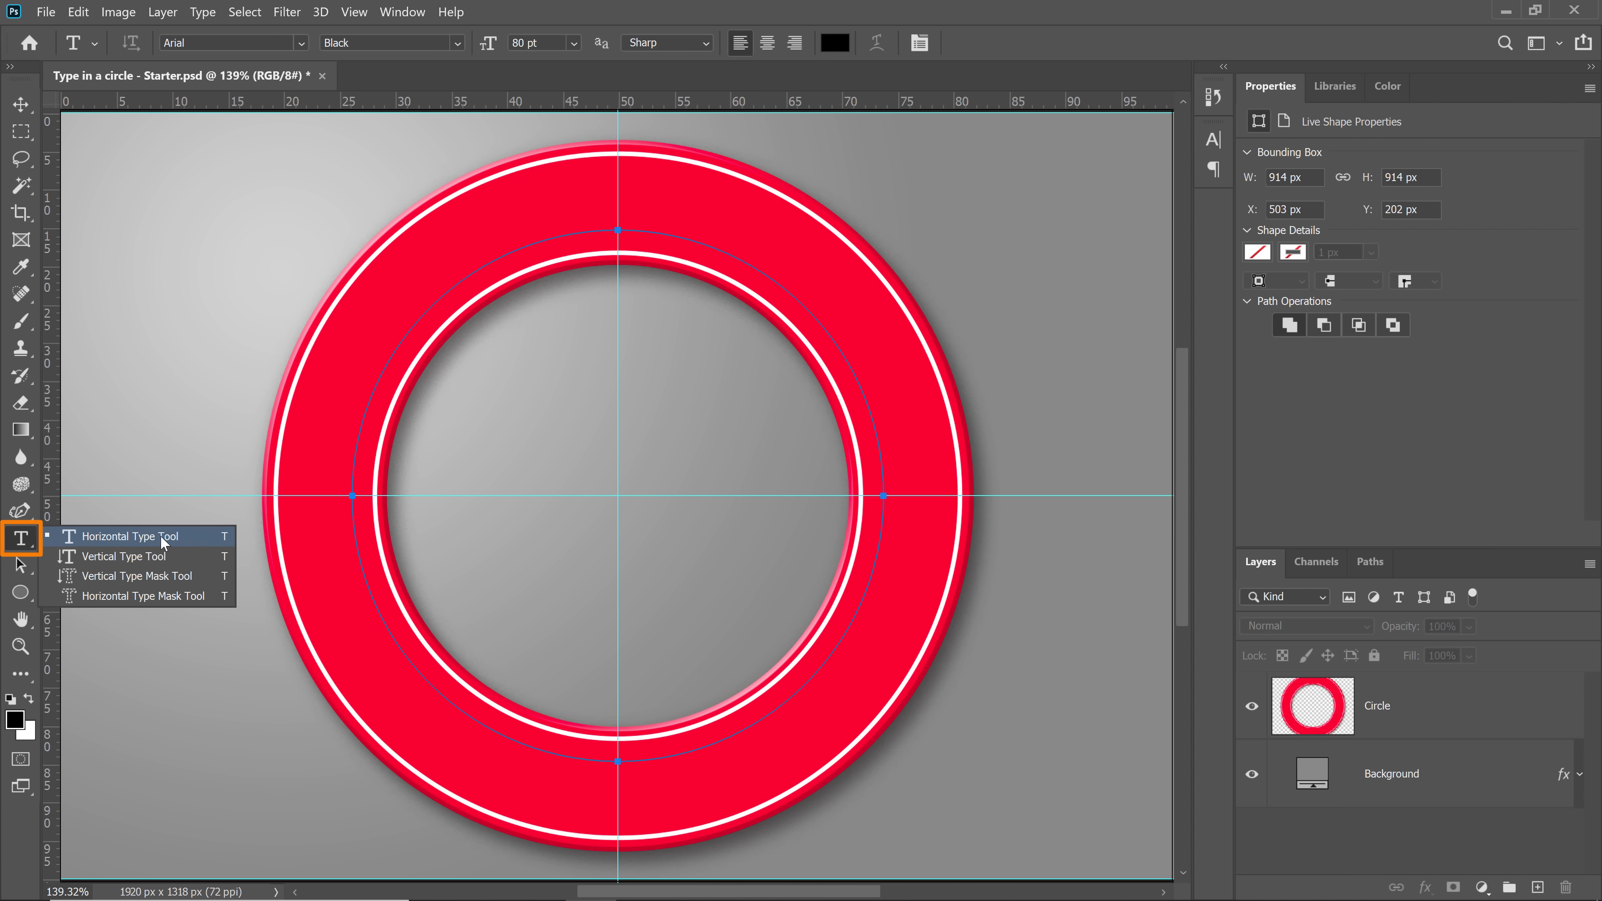
left_click(207, 537)
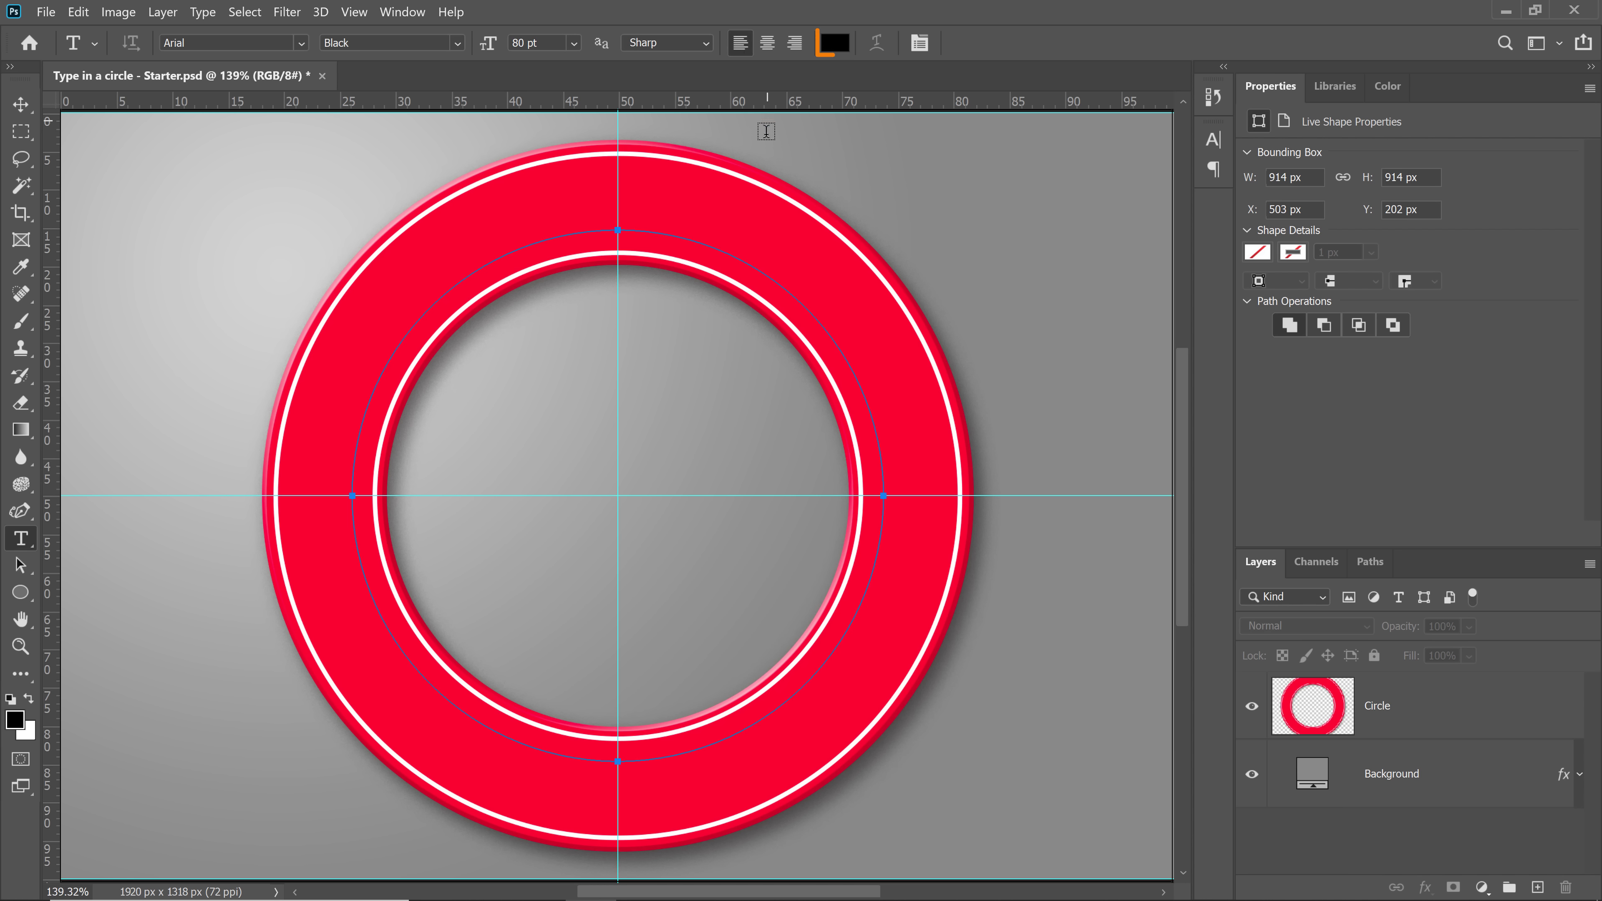
left_click(833, 45)
left_click_drag(910, 243, 854, 208)
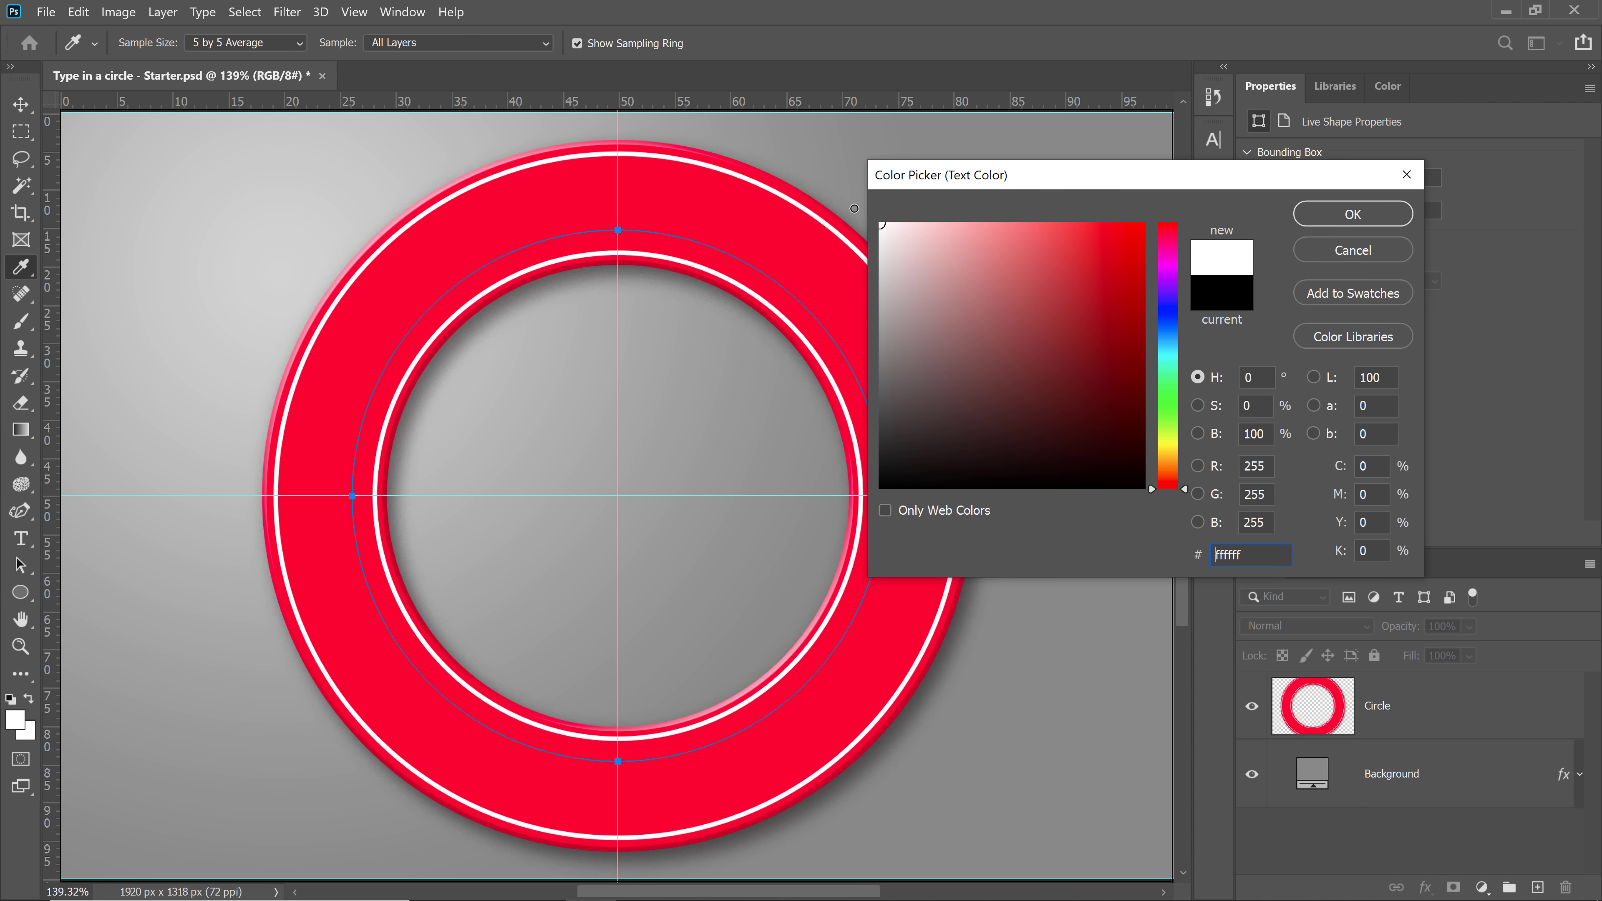
left_click(1347, 215)
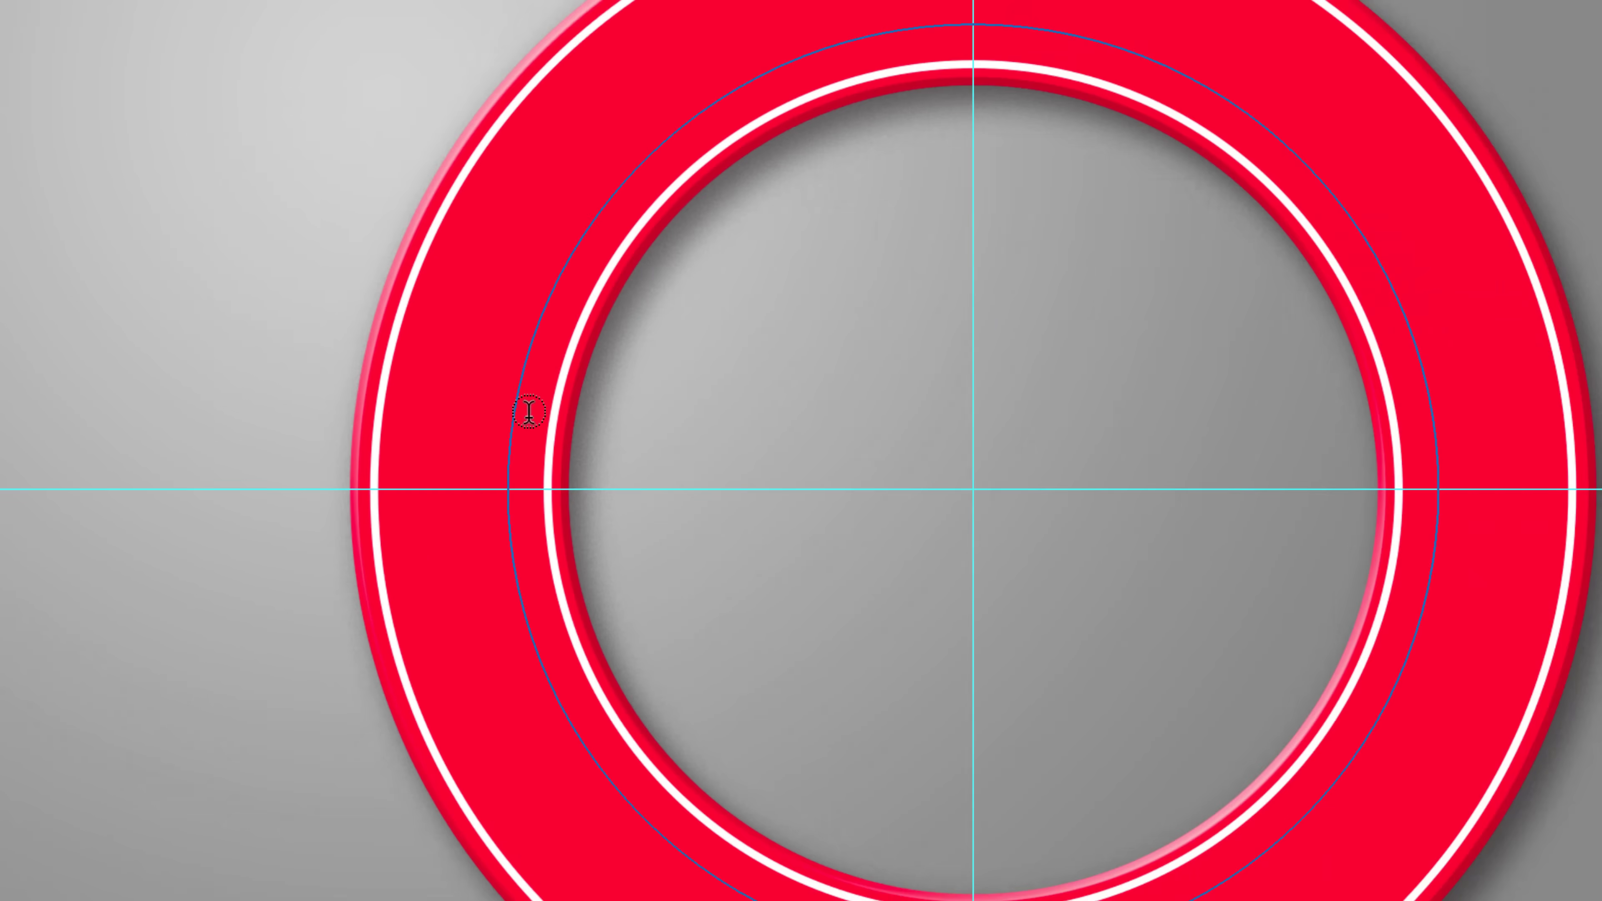
left_click(802, 344)
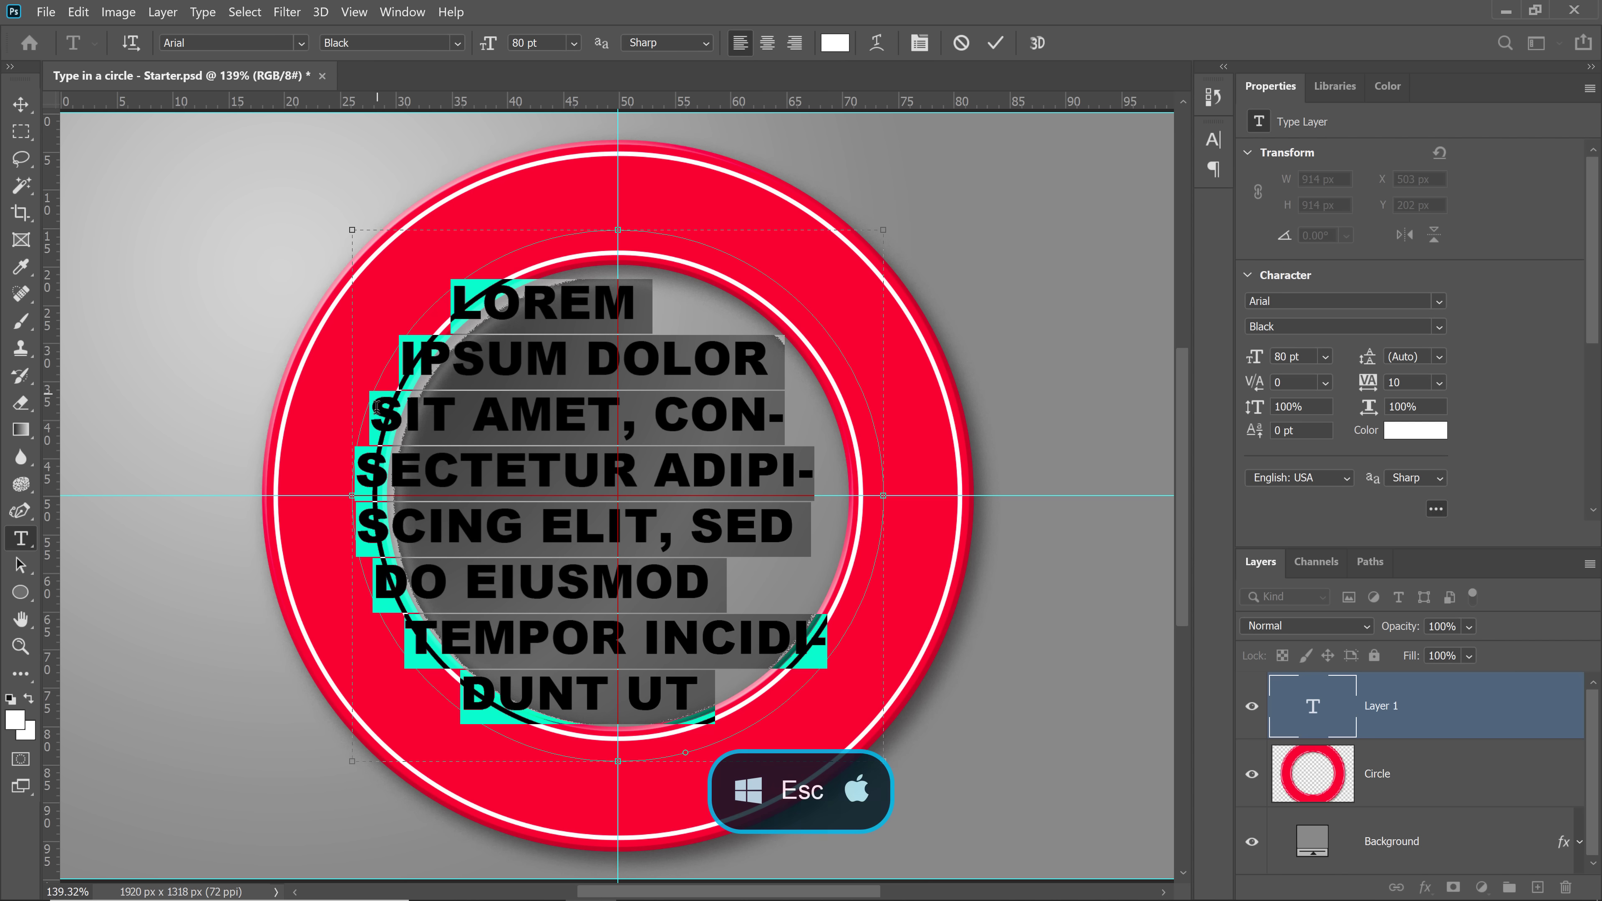
key("Escape")
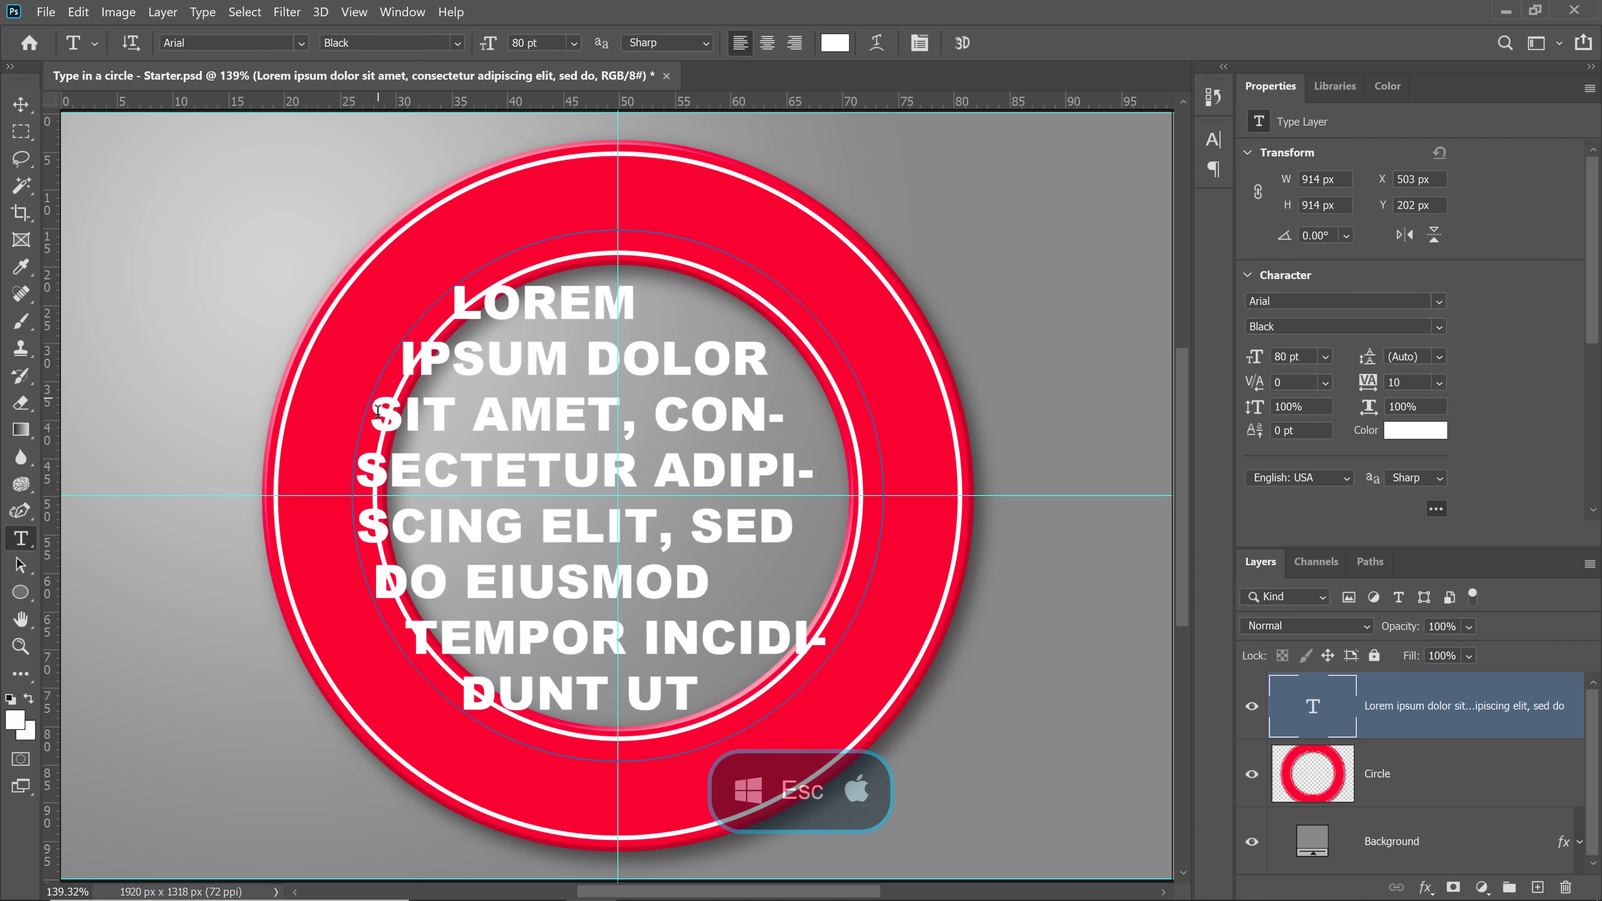
key("ctrl+z")
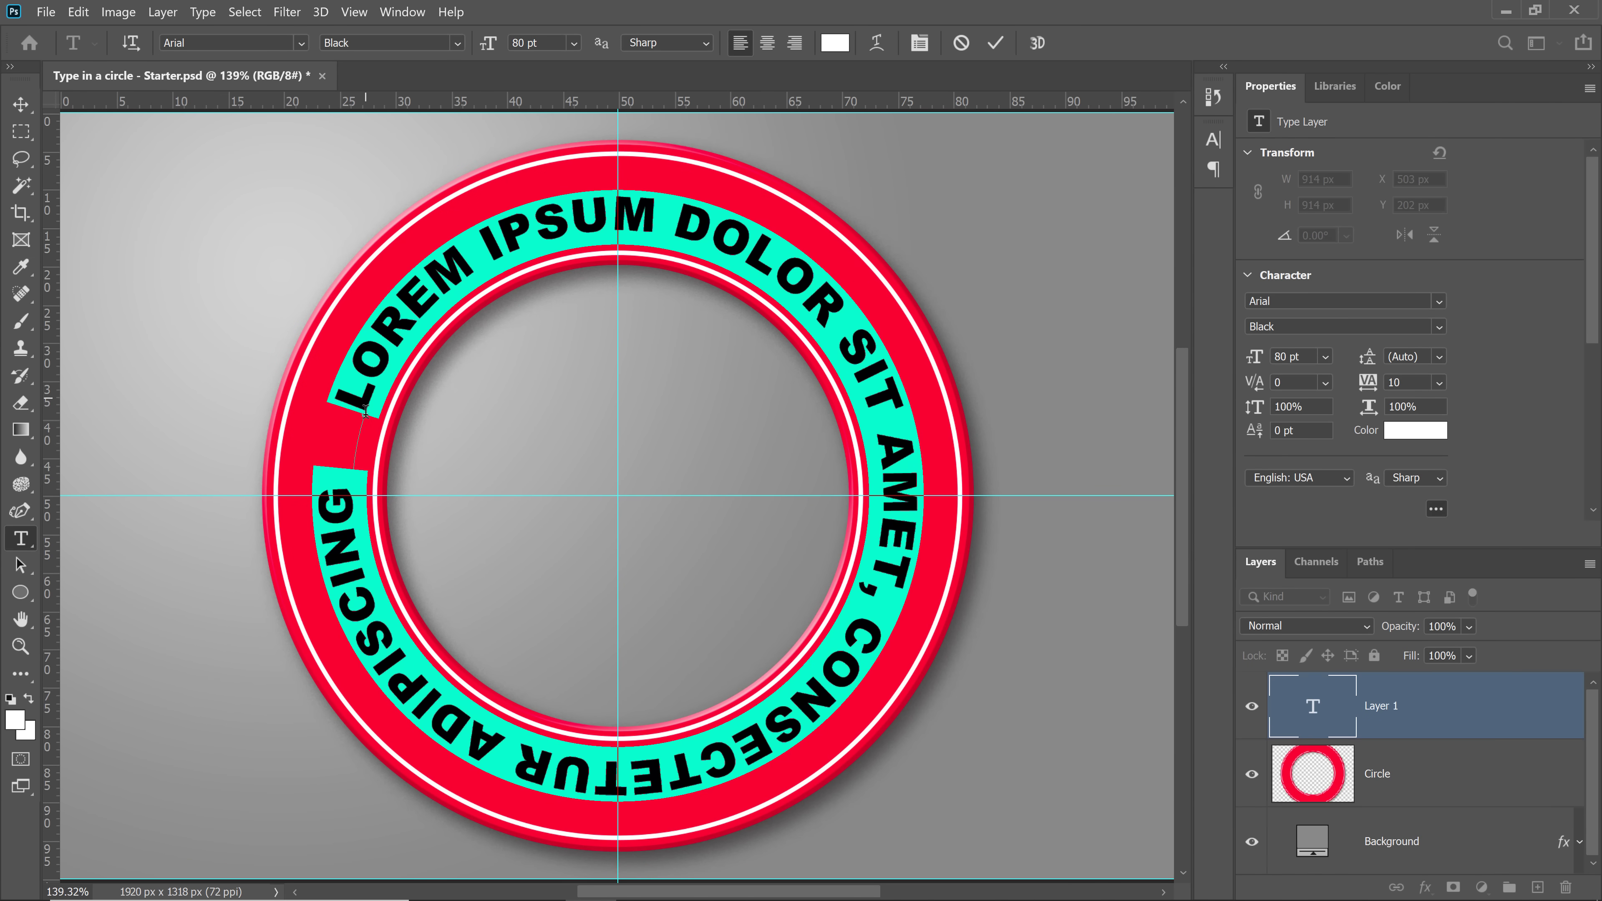
Enter the text "Photoshop Training Channel" along the circular path and commit it.
type("PHOTOS")
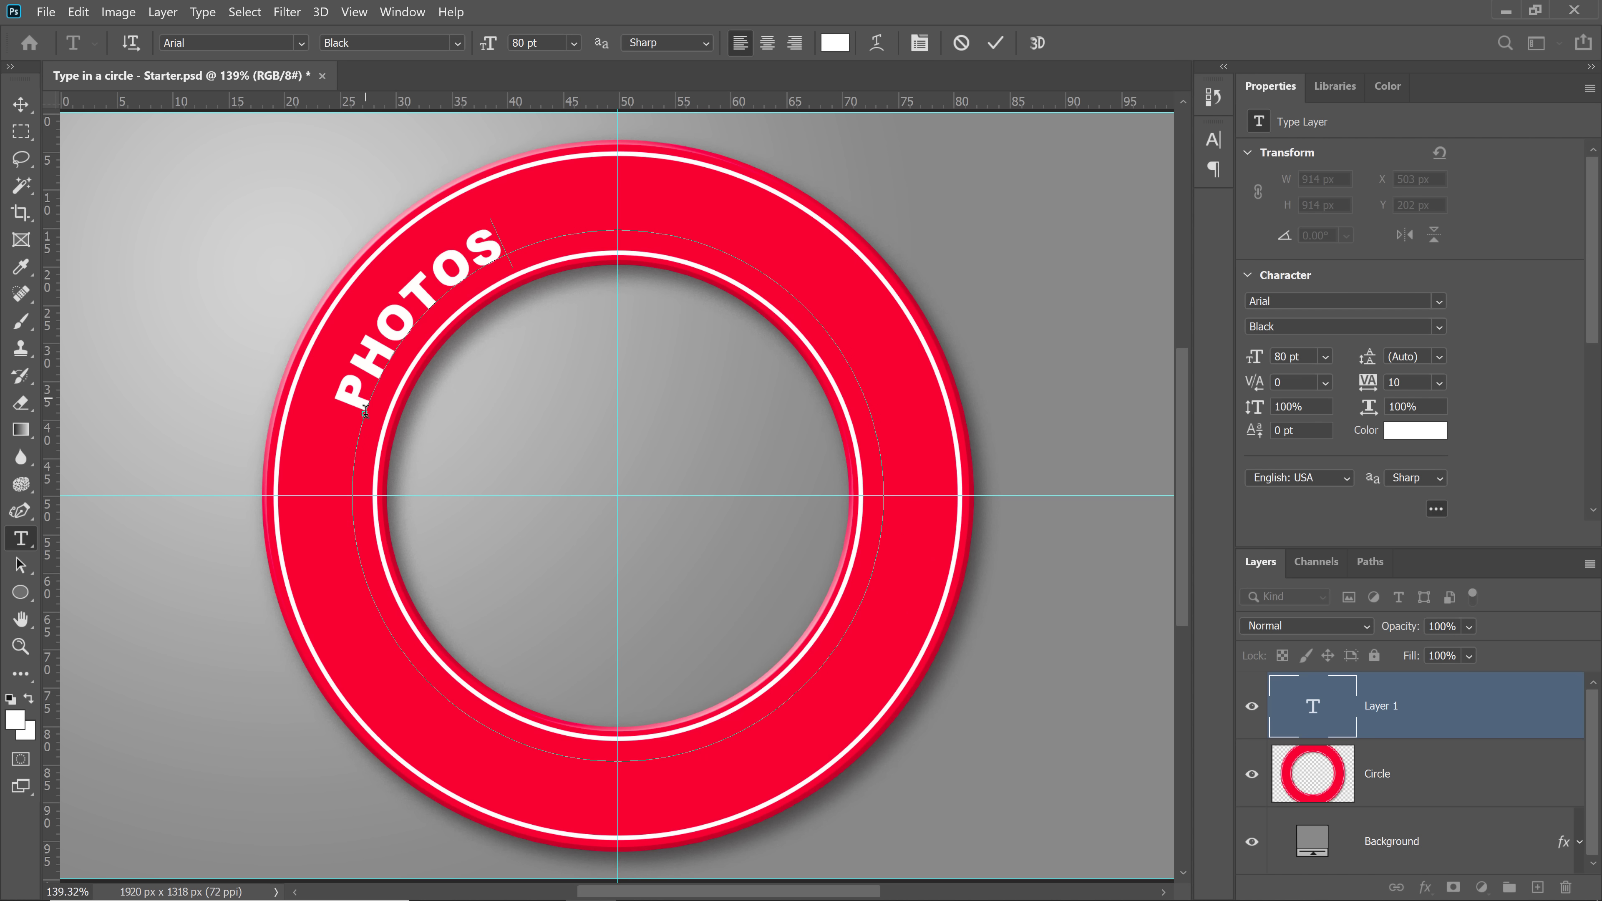
type("HOP TRAINING CHANNEL")
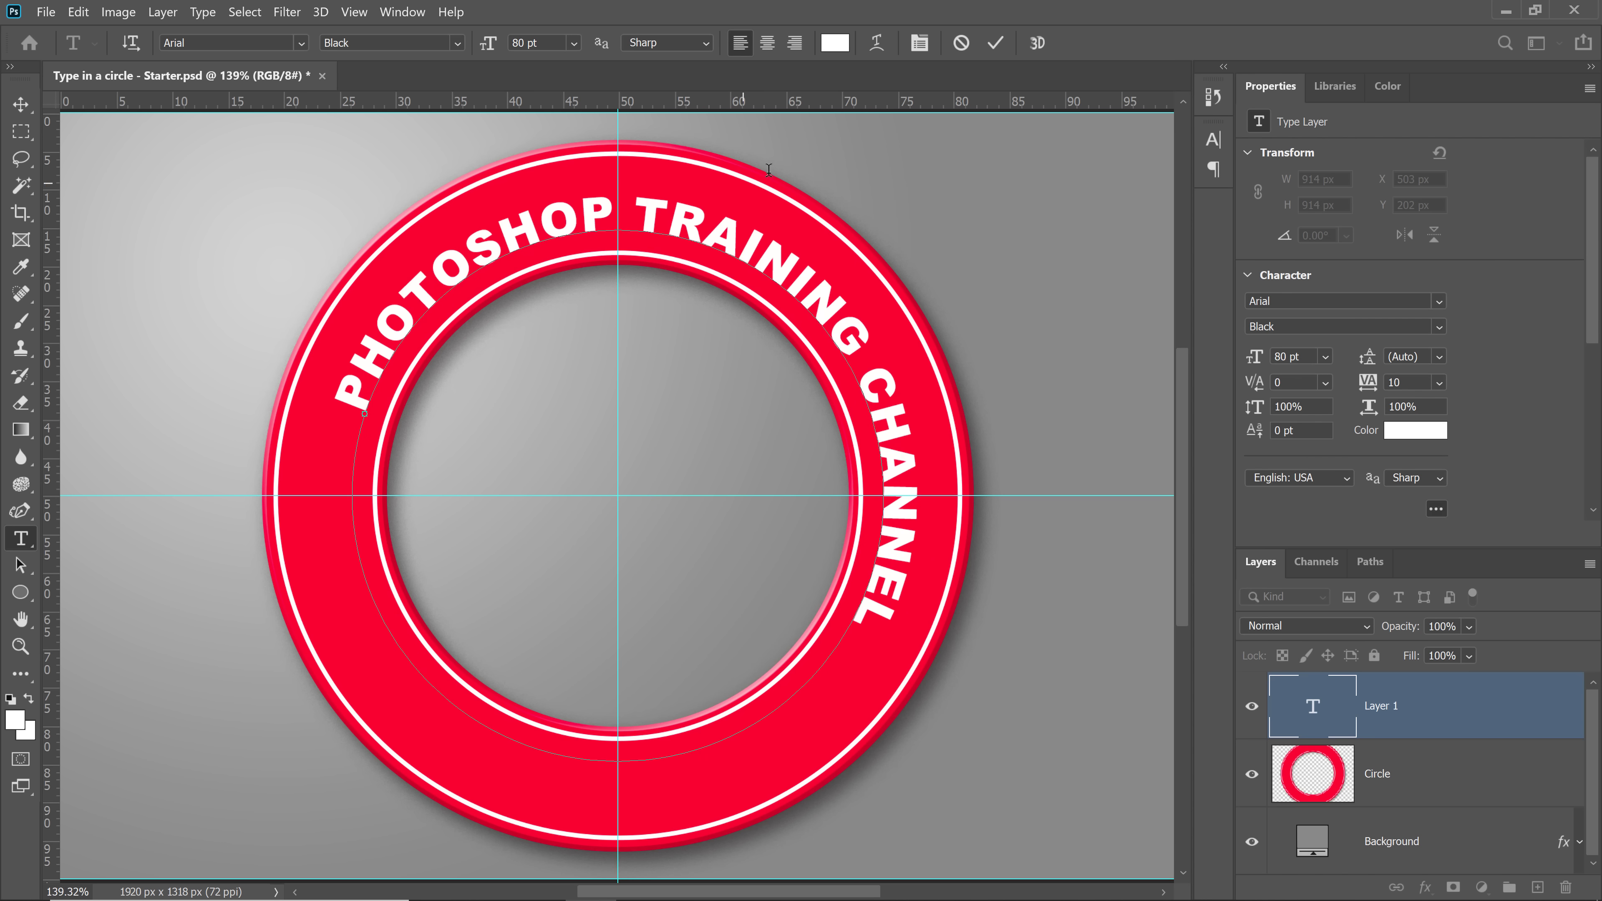
key("Return")
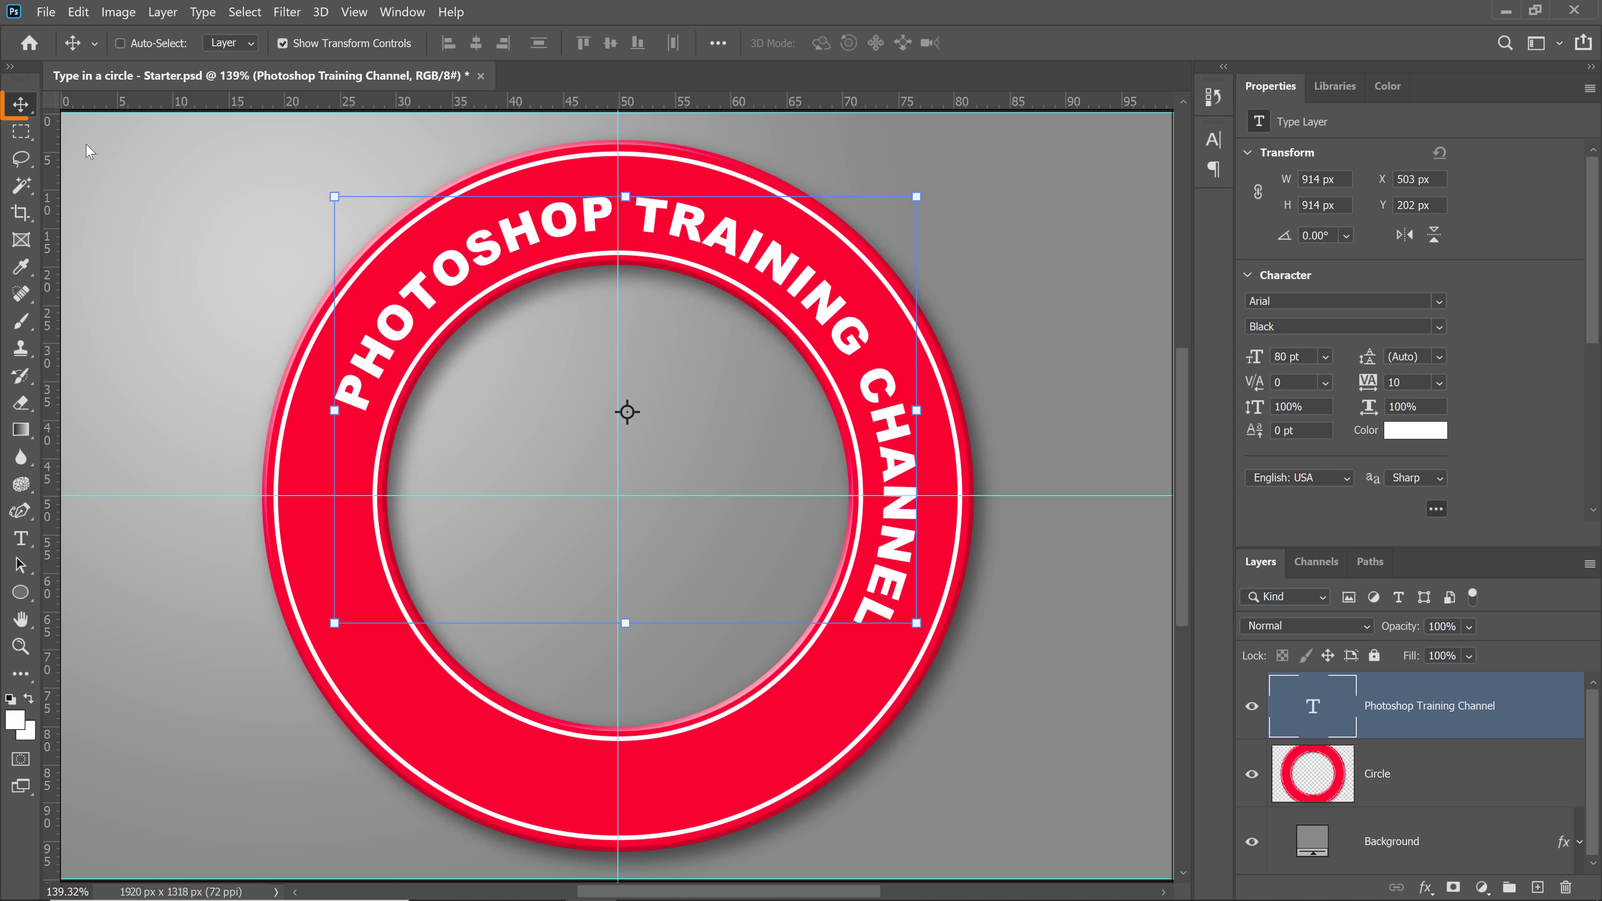
Free-transform the circular text, moving its reference point to the guide intersection and rotating the text around the ring.
key("ctrl+t")
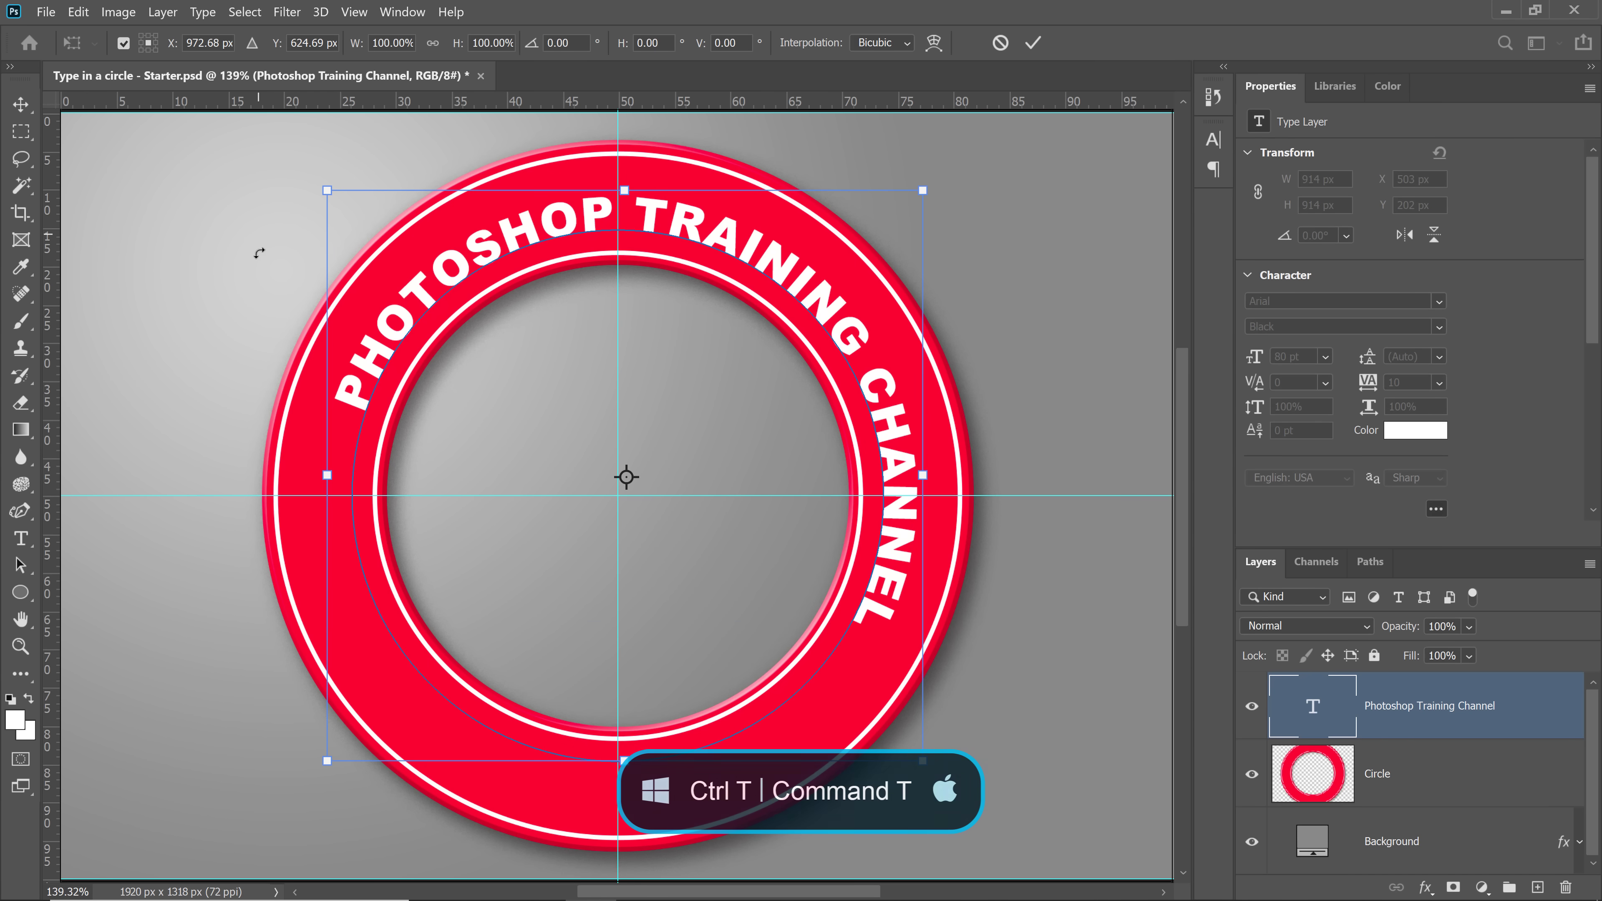
left_click_drag(630, 479, 623, 497)
left_click_drag(948, 167, 711, 323)
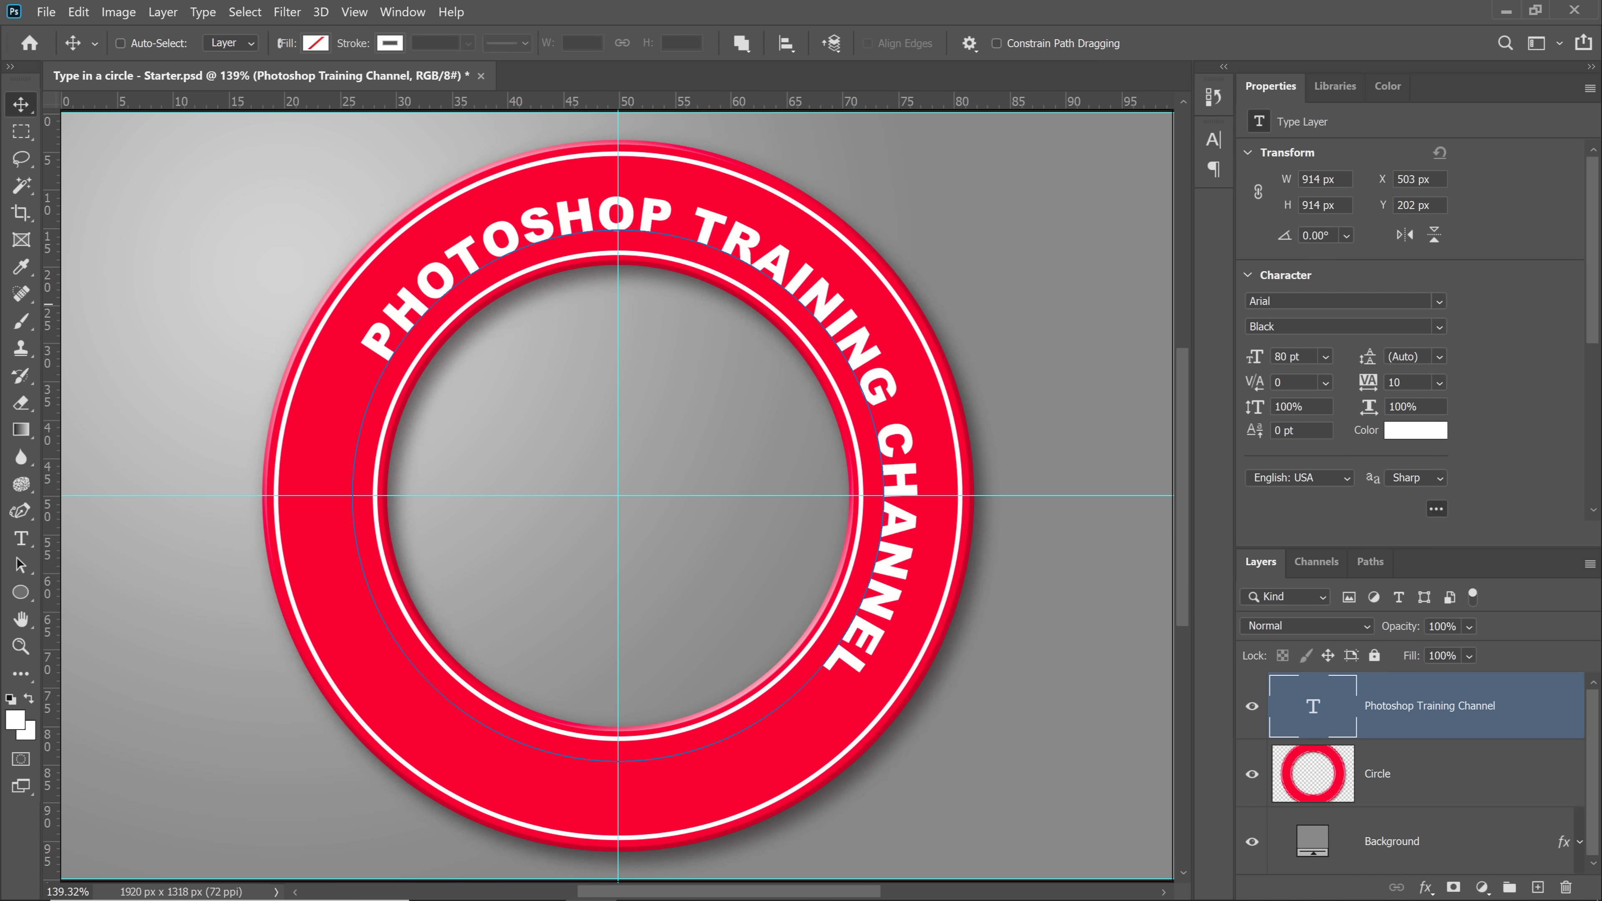
With the Path Selection Tool, slide the text's start marker to just above the horizontal guide and its end marker just past the last letter.
left_click_drag(20, 564, 120, 568)
left_click(184, 562)
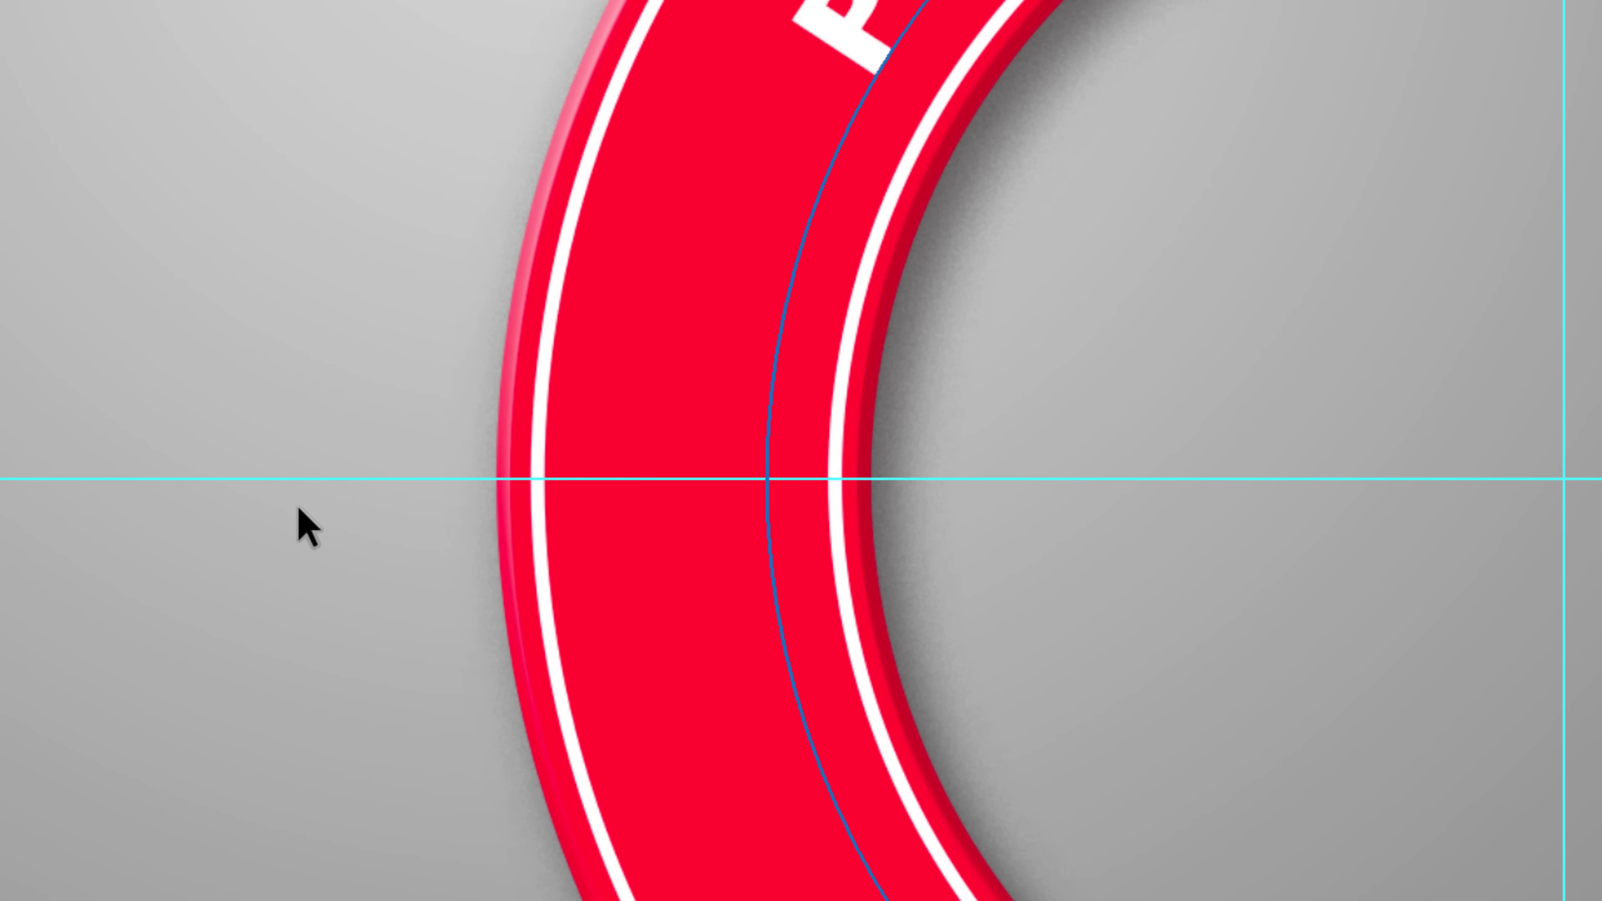
left_click(815, 287)
left_click_drag(788, 245, 788, 245)
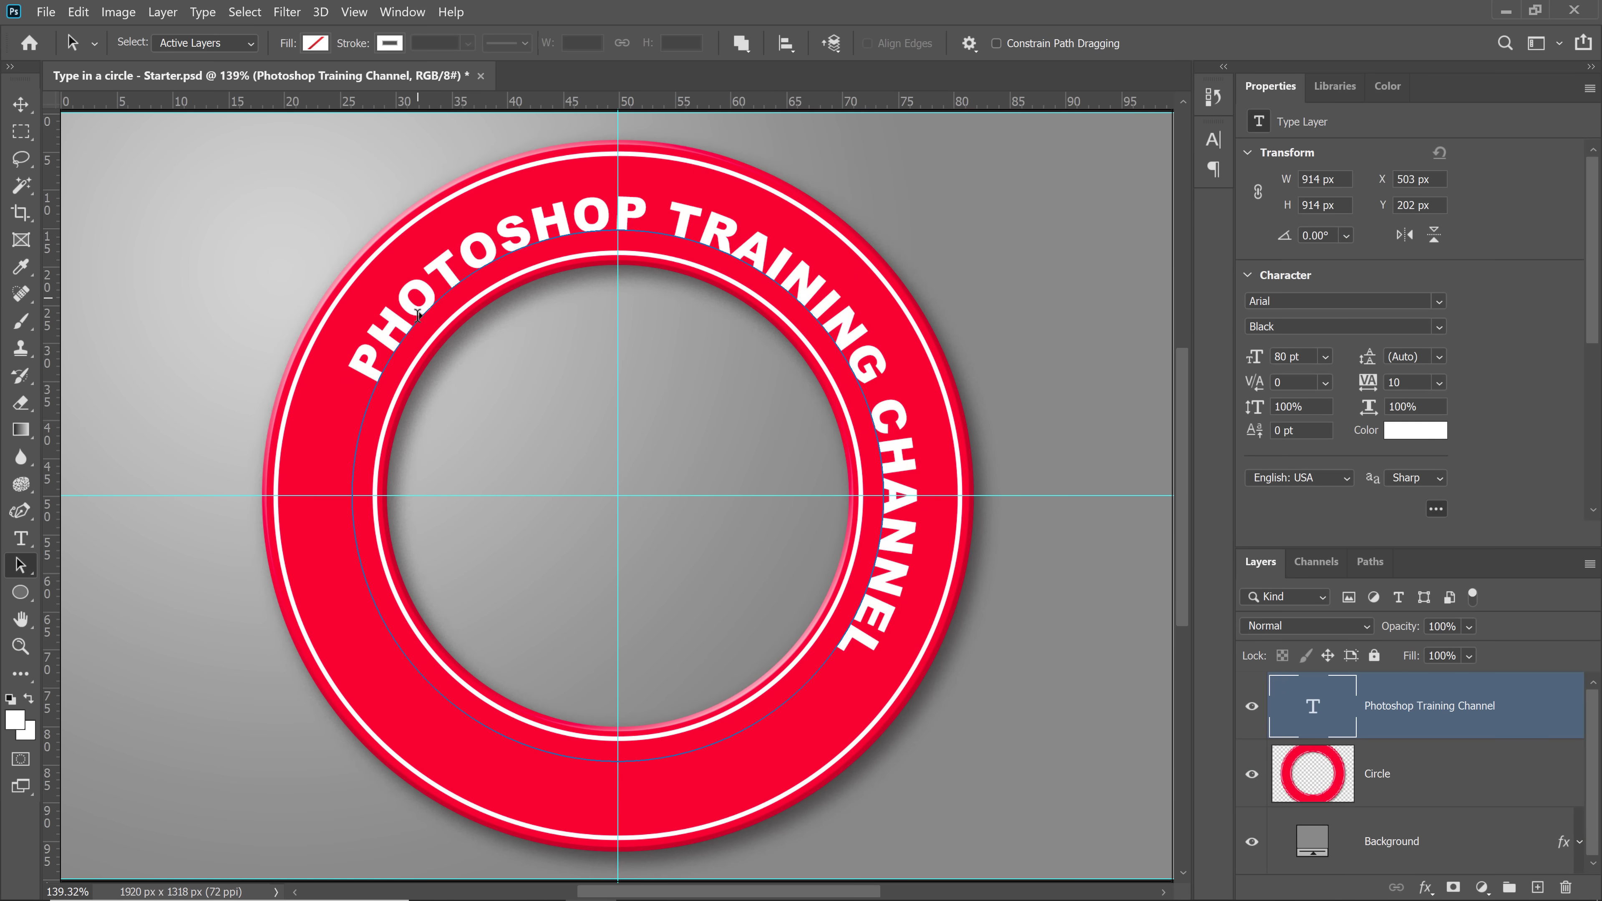
left_click_drag(417, 314, 400, 347)
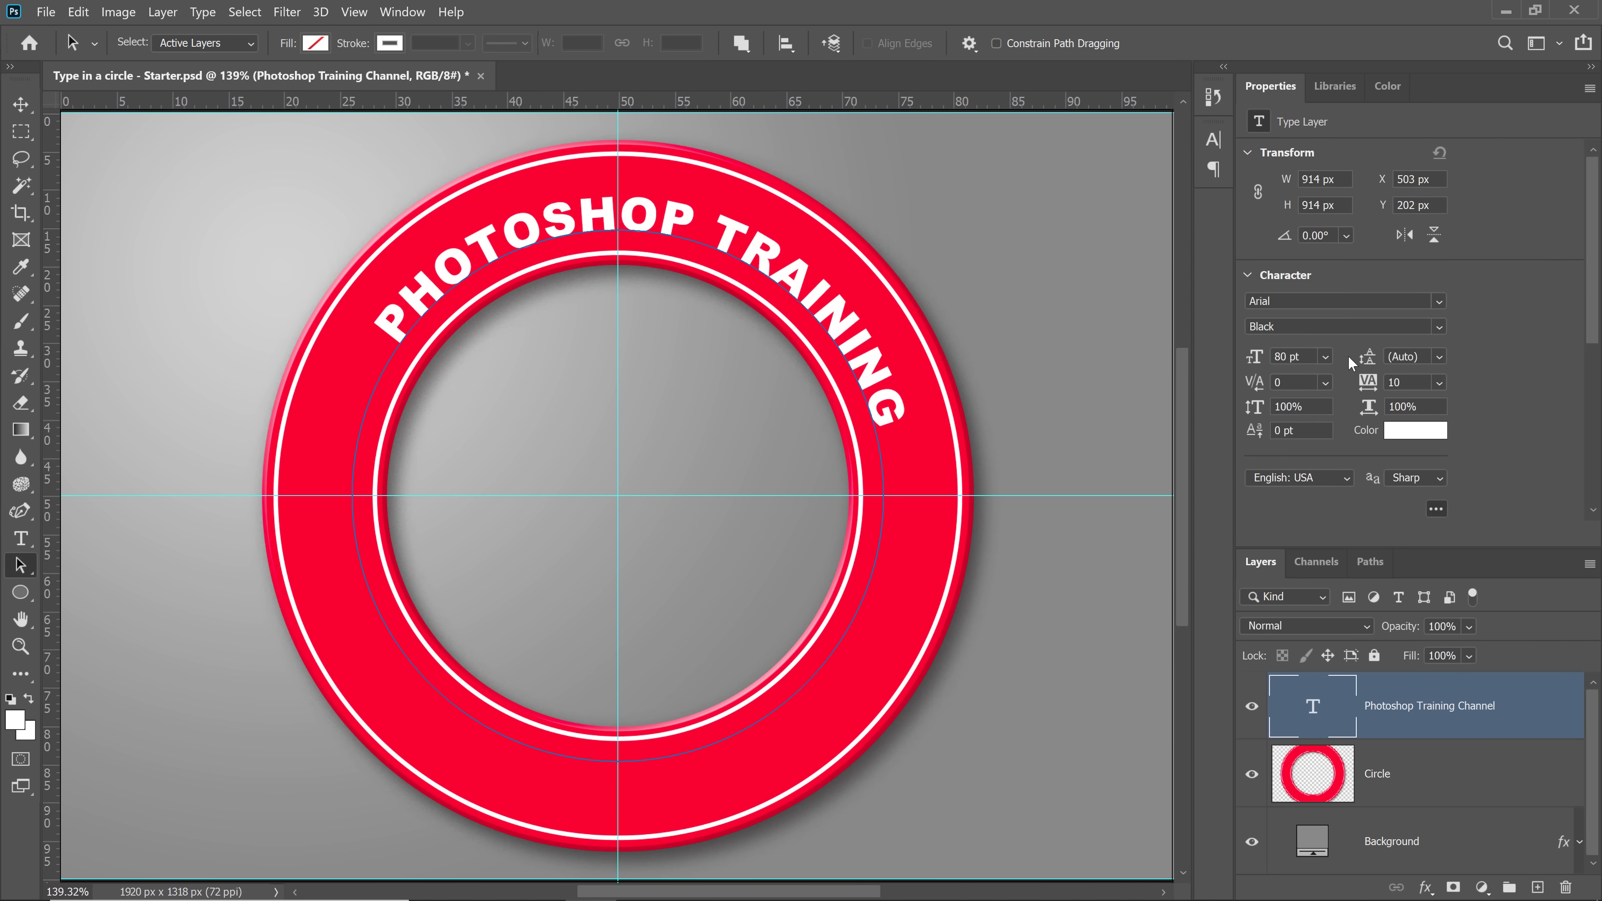
scroll(1349, 363, "down", 5)
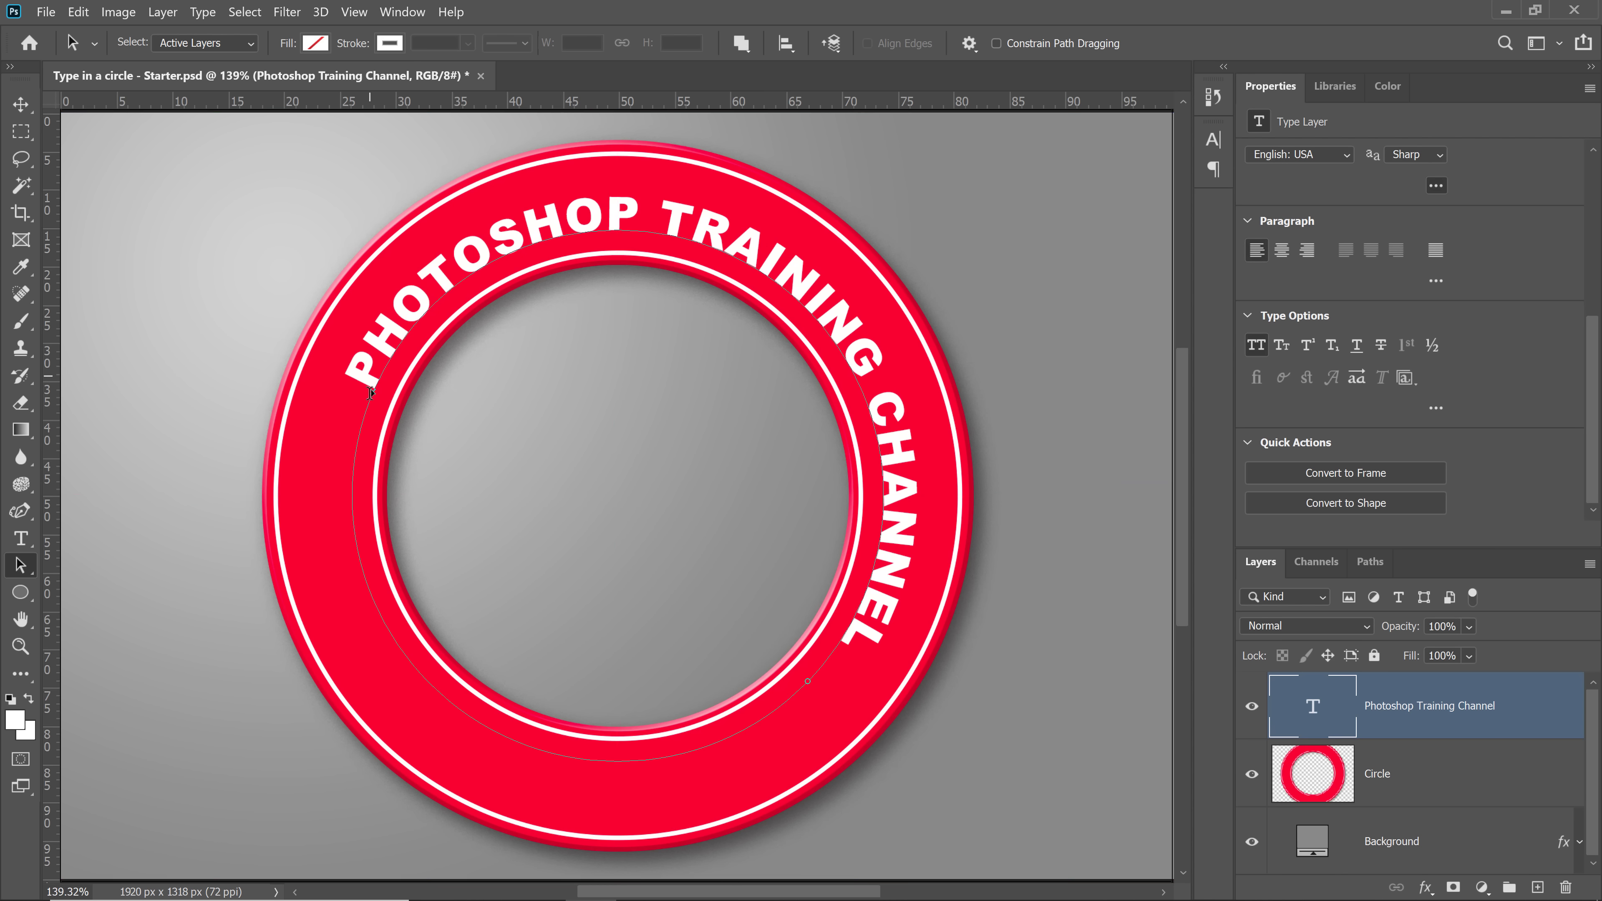
left_click_drag(439, 313, 375, 347)
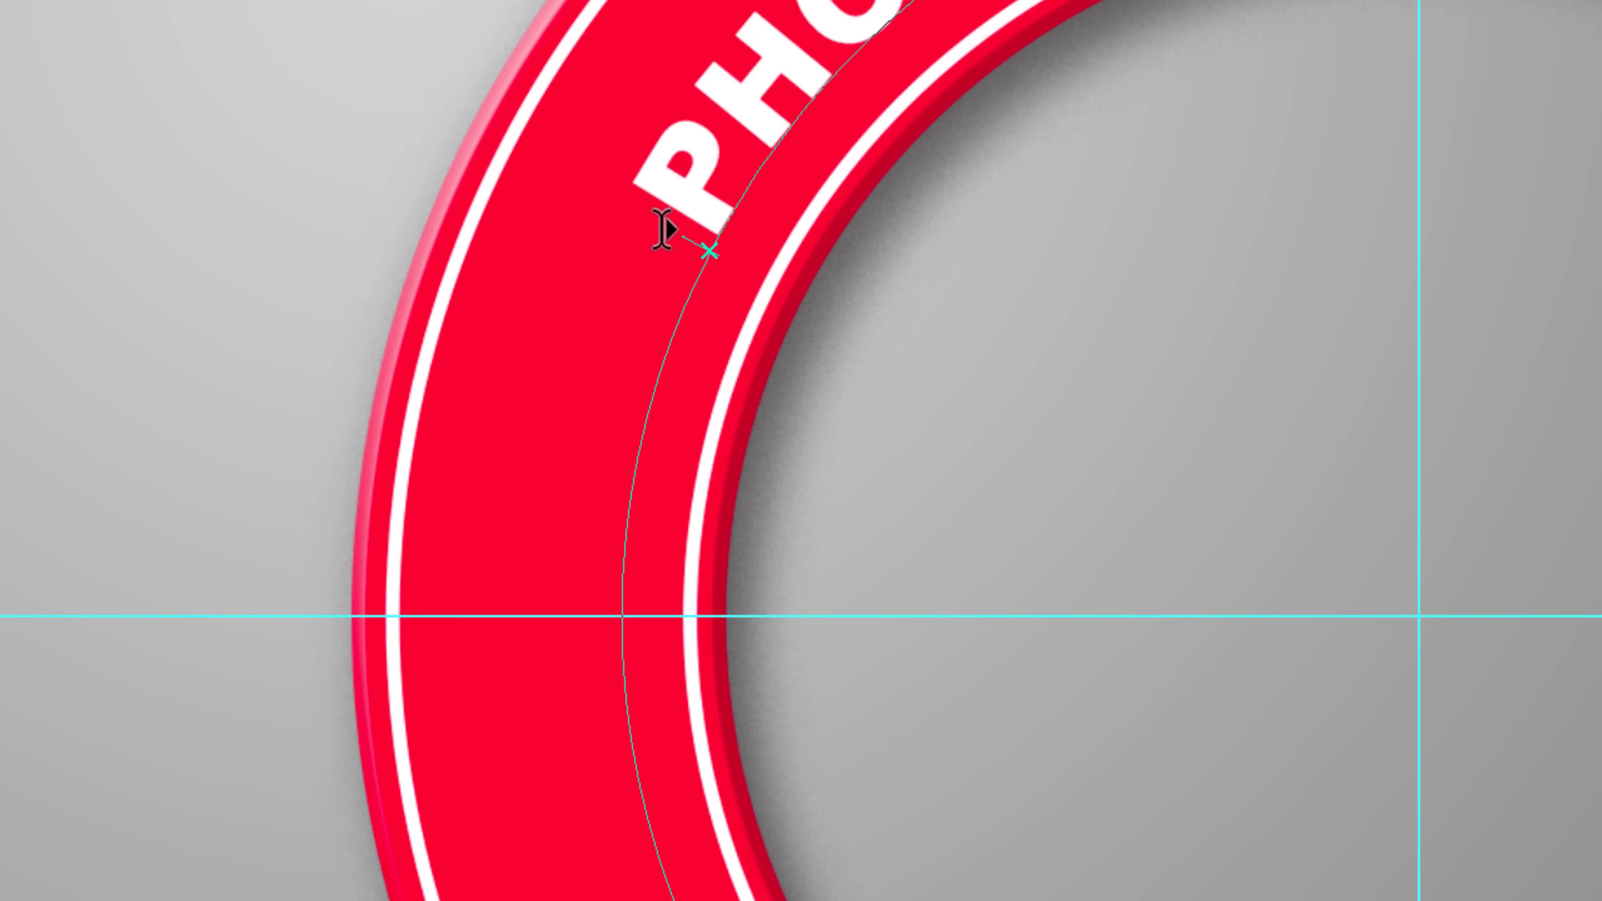
mouse_move(664, 228)
left_mouse_down()
mouse_move(644, 234)
mouse_move(762, 29)
mouse_move(690, 58)
mouse_move(547, 284)
mouse_move(644, 43)
mouse_move(463, 478)
left_mouse_up()
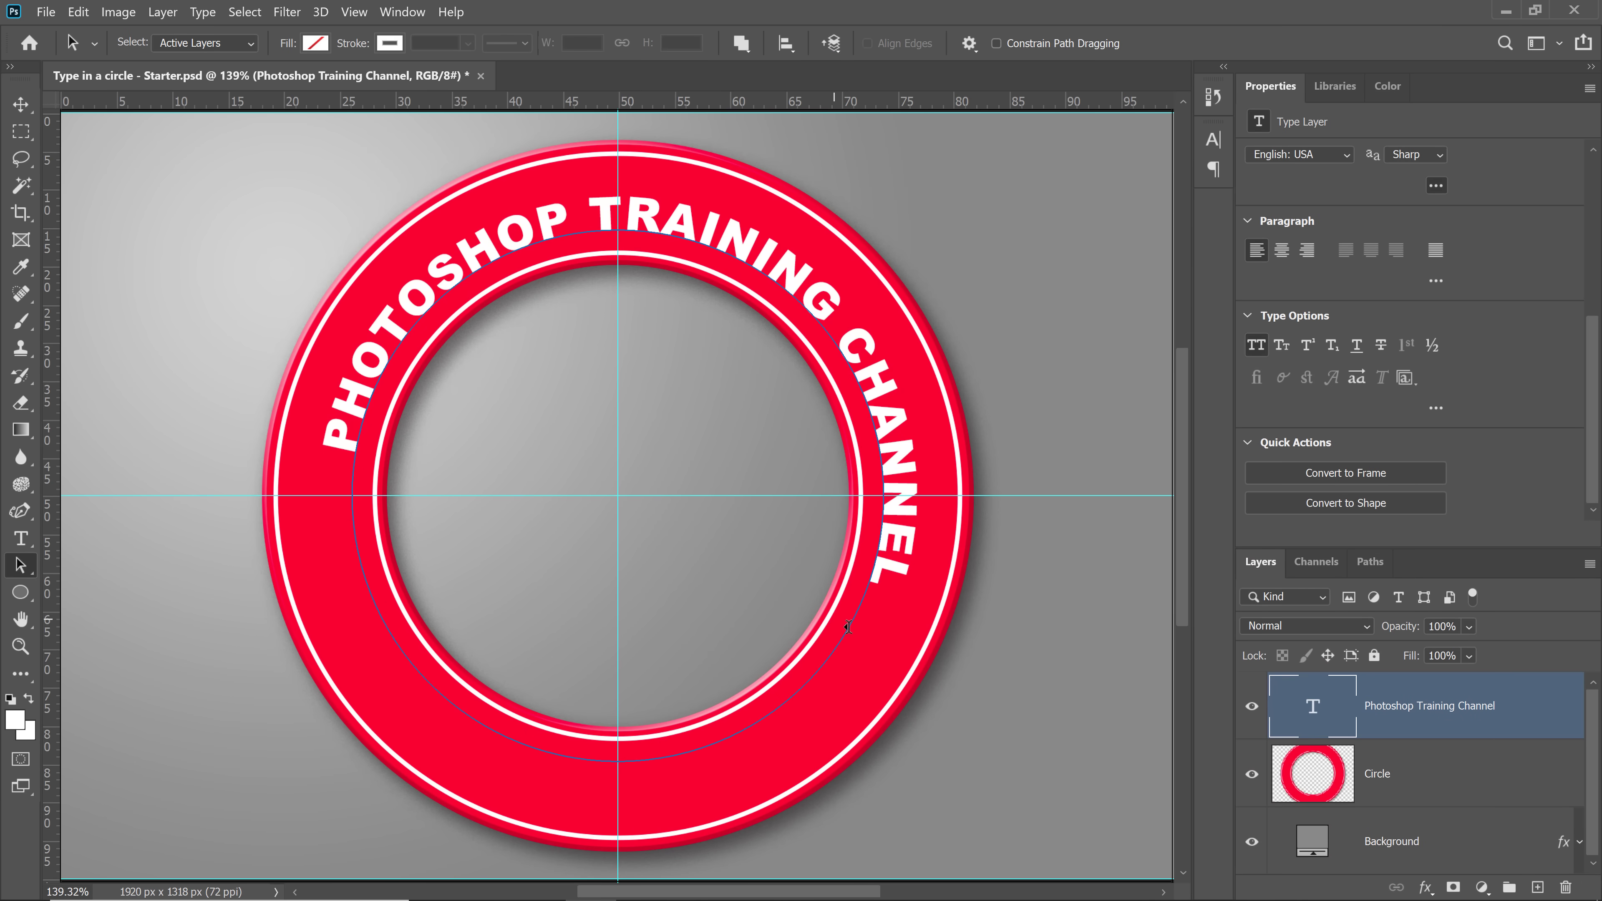
left_click(848, 627)
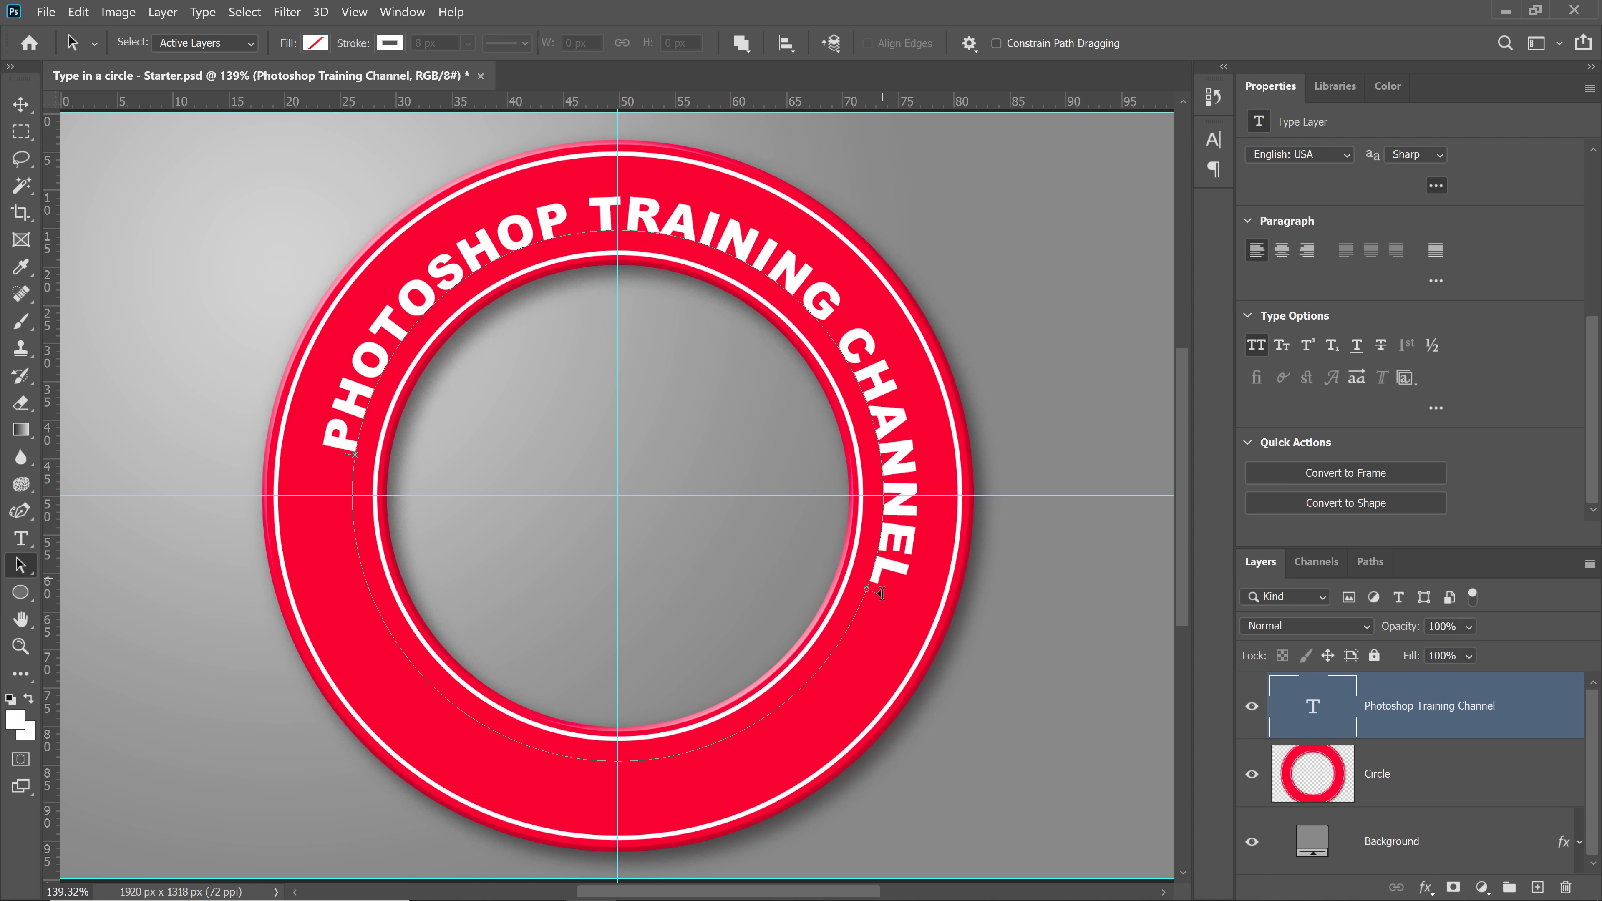
Slide the circular text's start and end markers along the path onto the horizontal guide on either side of the ring.
left_click_drag(894, 564, 900, 516)
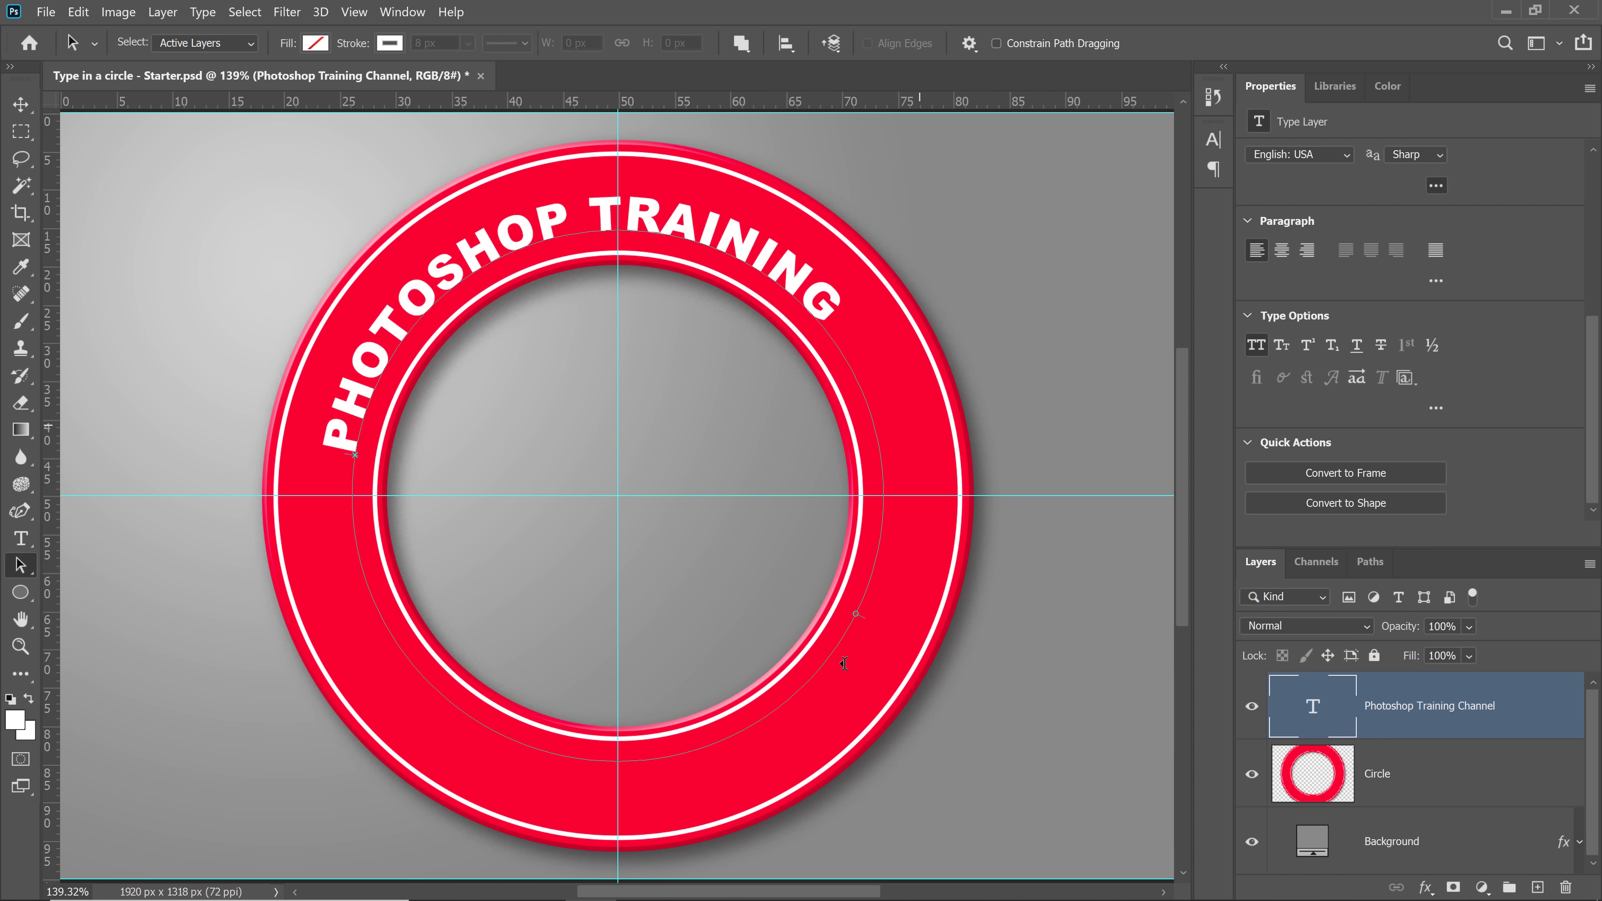
left_click_drag(844, 662, 847, 665)
left_click(882, 615)
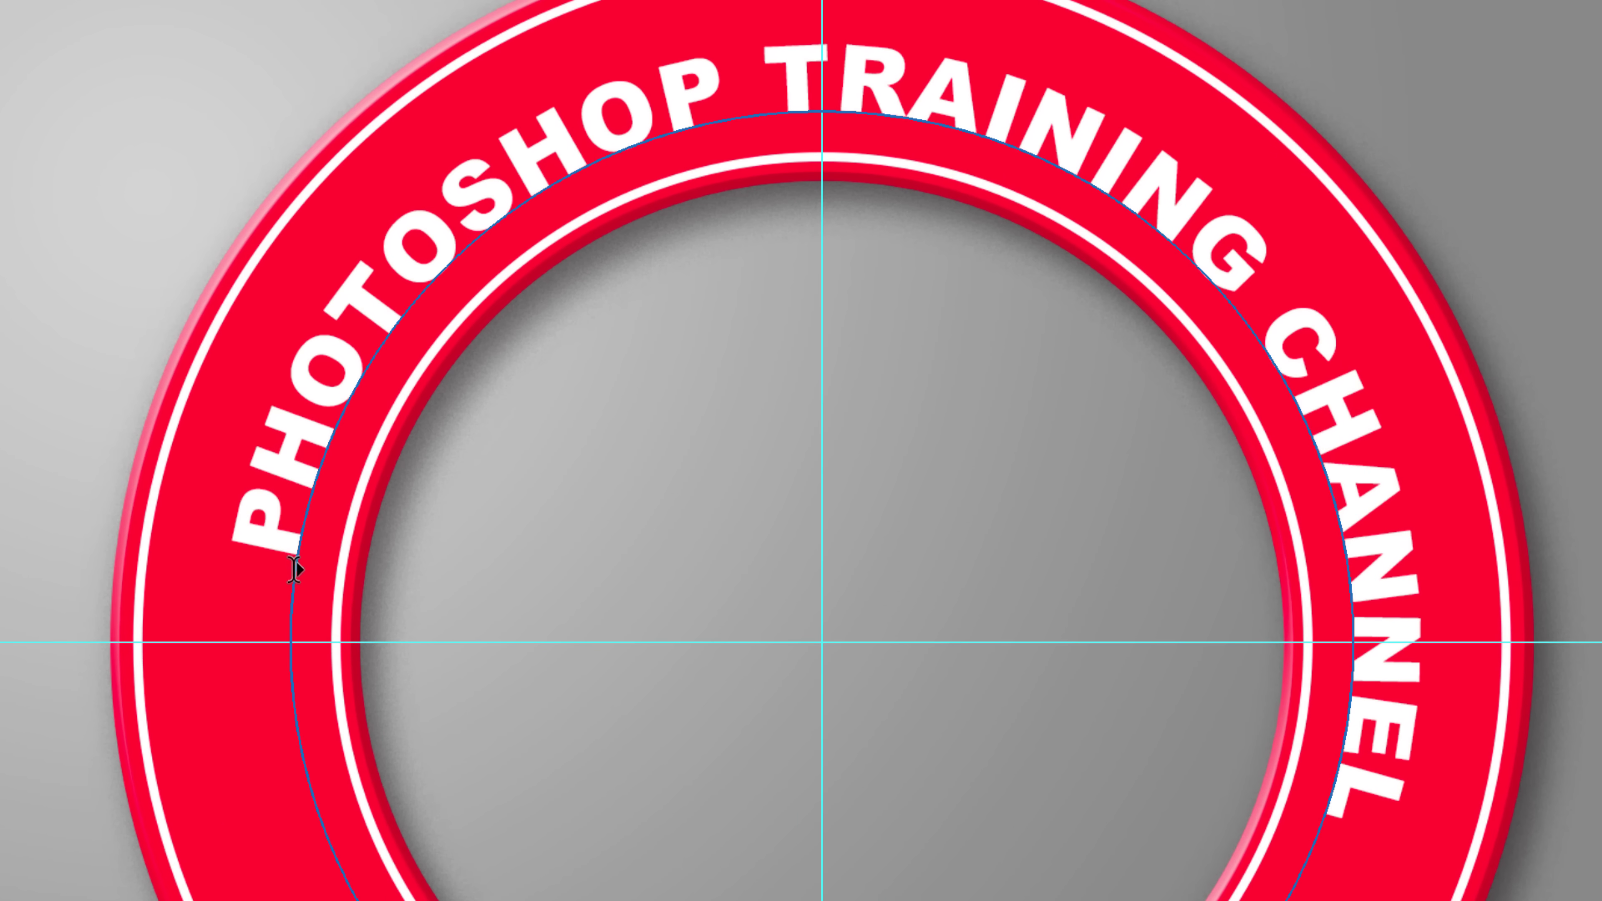
left_click_drag(294, 568, 294, 637)
mouse_move(1312, 877)
left_mouse_down()
mouse_move(1420, 733)
mouse_move(1448, 648)
mouse_move(1444, 662)
left_mouse_up()
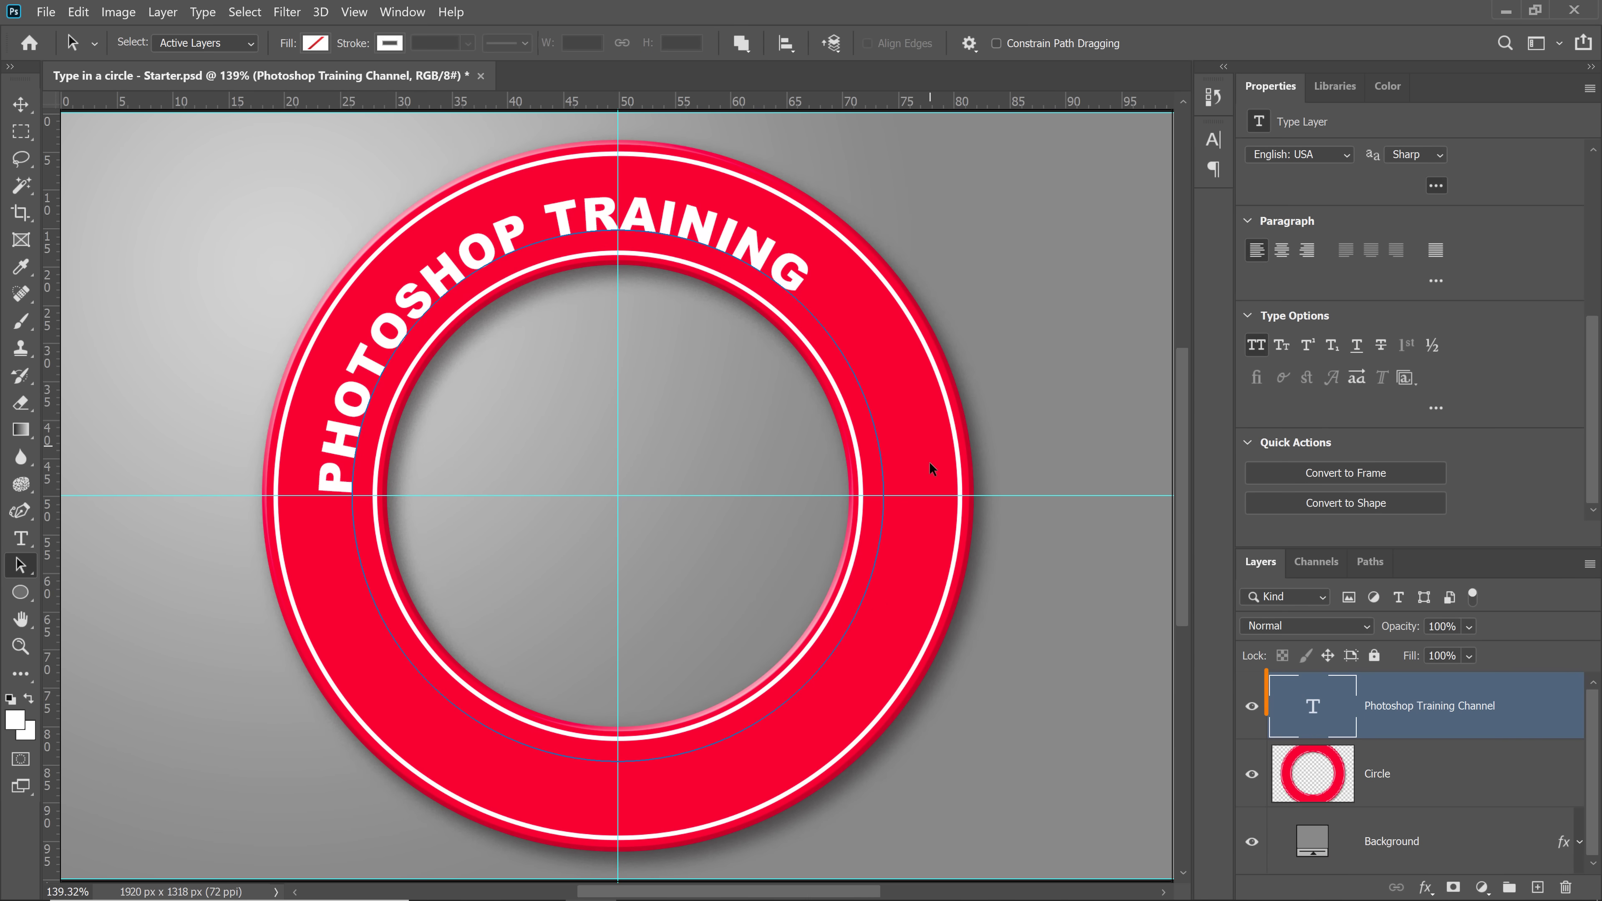
Select all the text on the circular type layer and set its font size to 75 pt.
double_click(1310, 708)
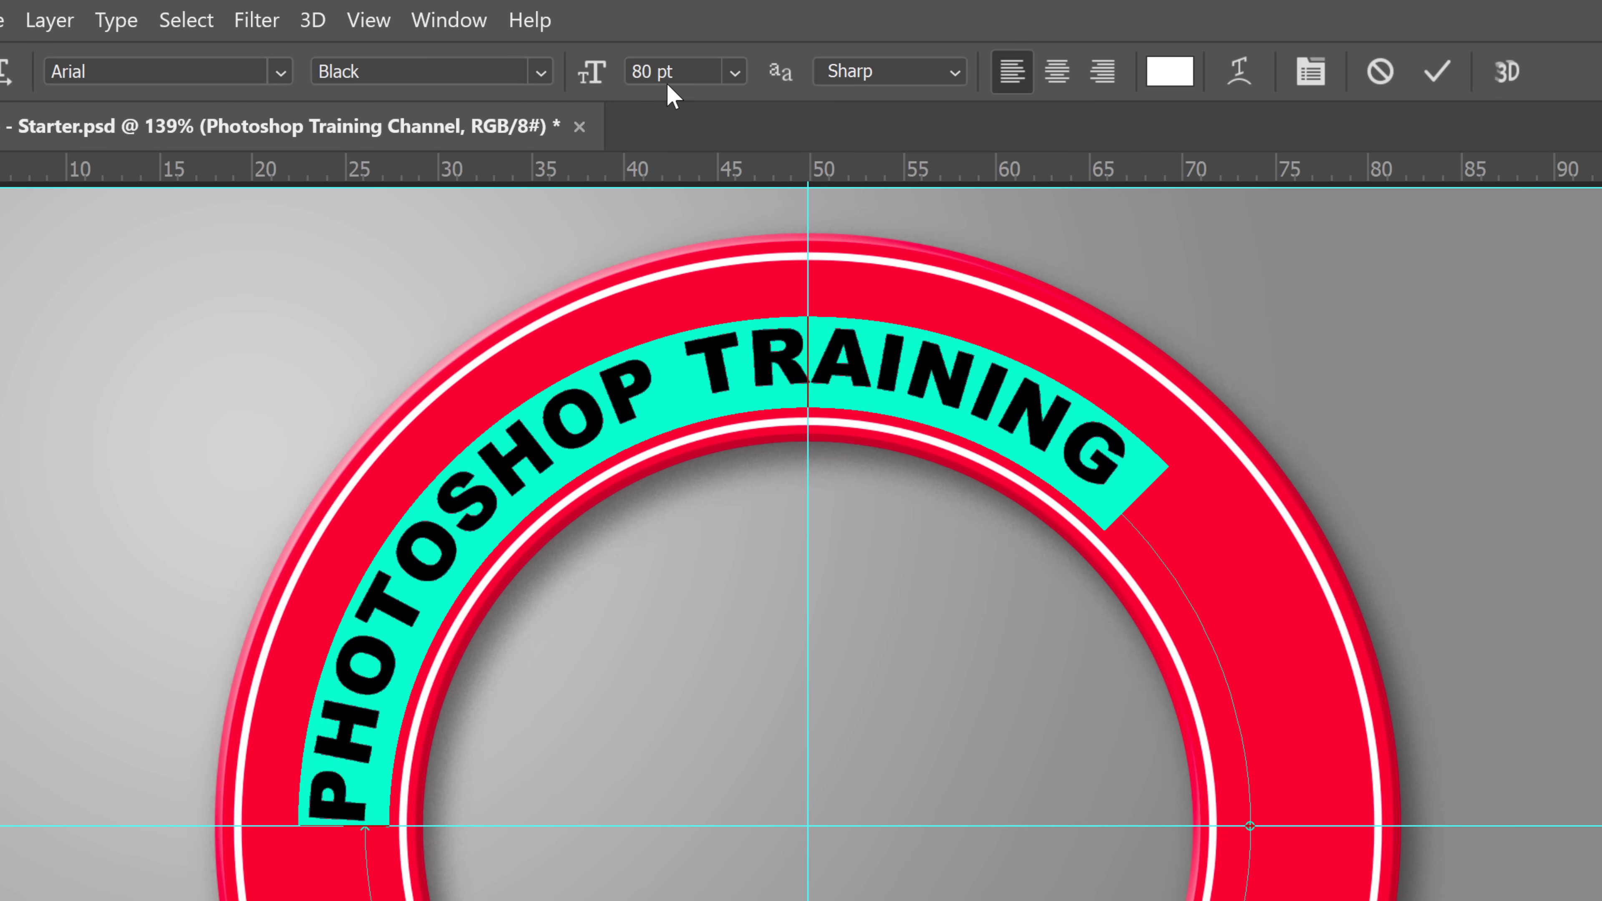
left_click(666, 81)
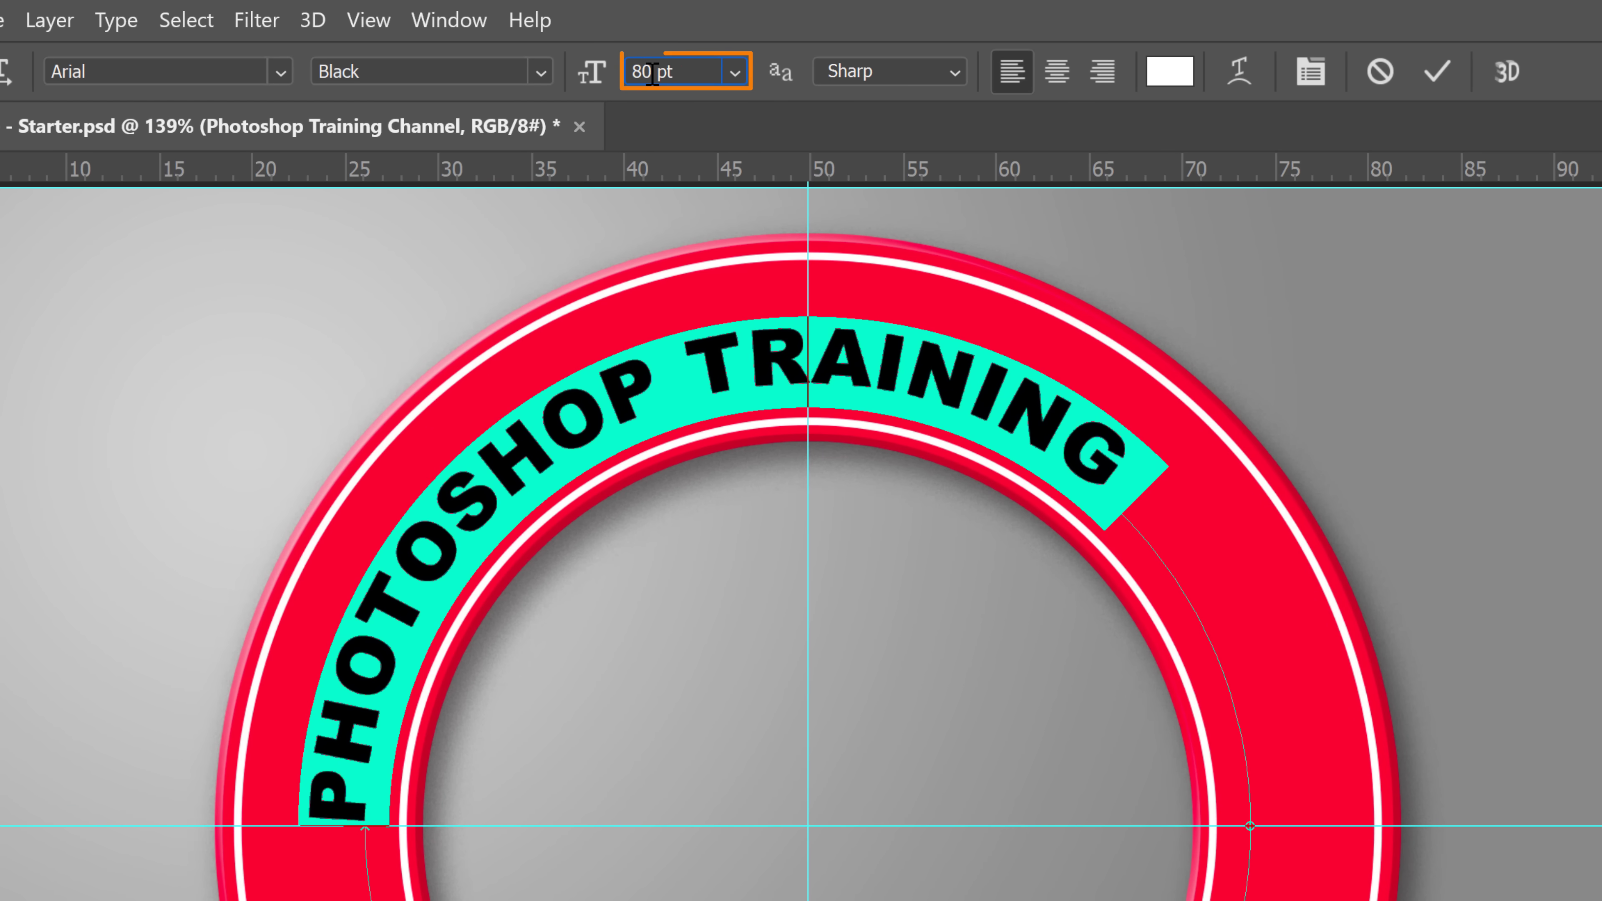
key("Down")
key("Down")
key("Down")
key("Down")
key("Down")
key("Down")
key("Up")
key("Up")
key("Up")
key("Up")
key("Up")
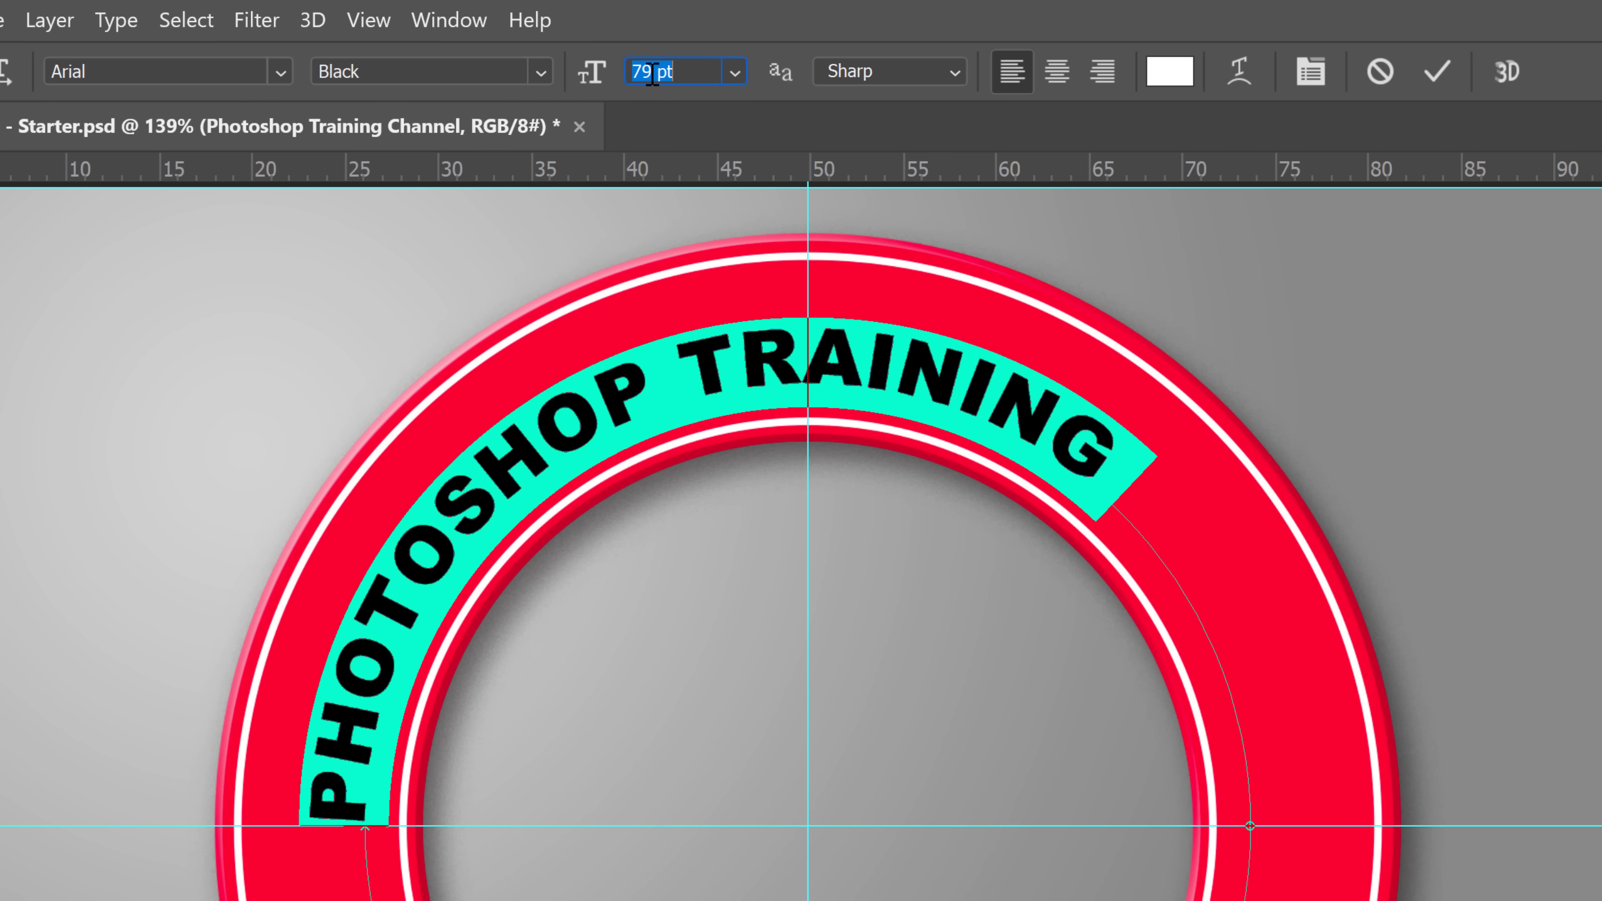
mouse_move(599, 79)
left_mouse_down()
mouse_move(579, 79)
mouse_move(596, 81)
left_mouse_up()
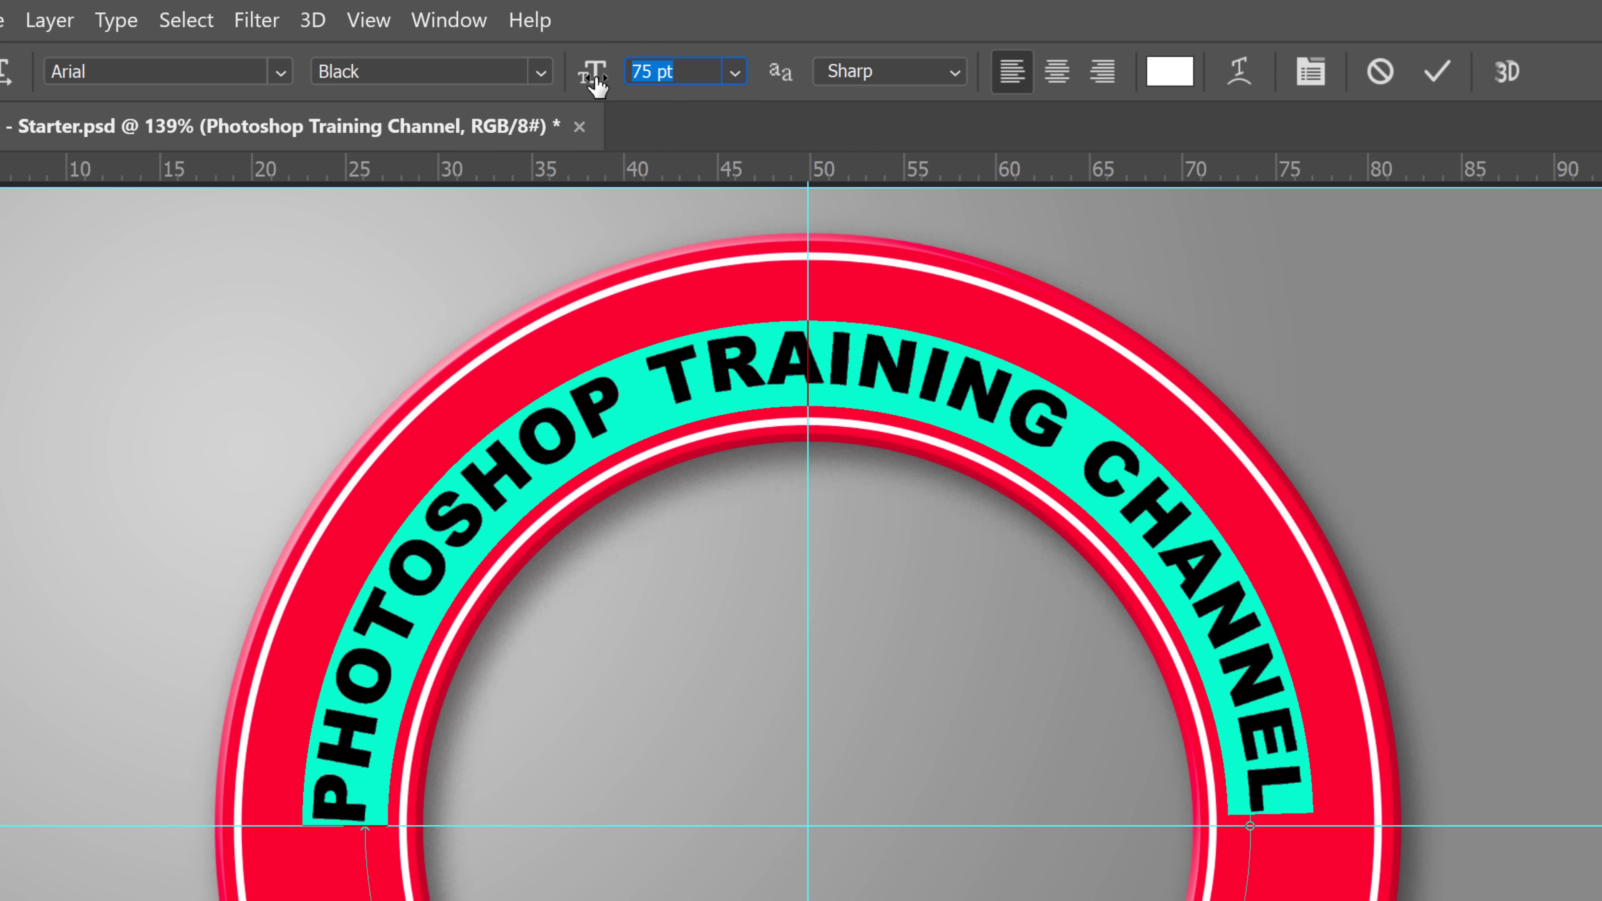
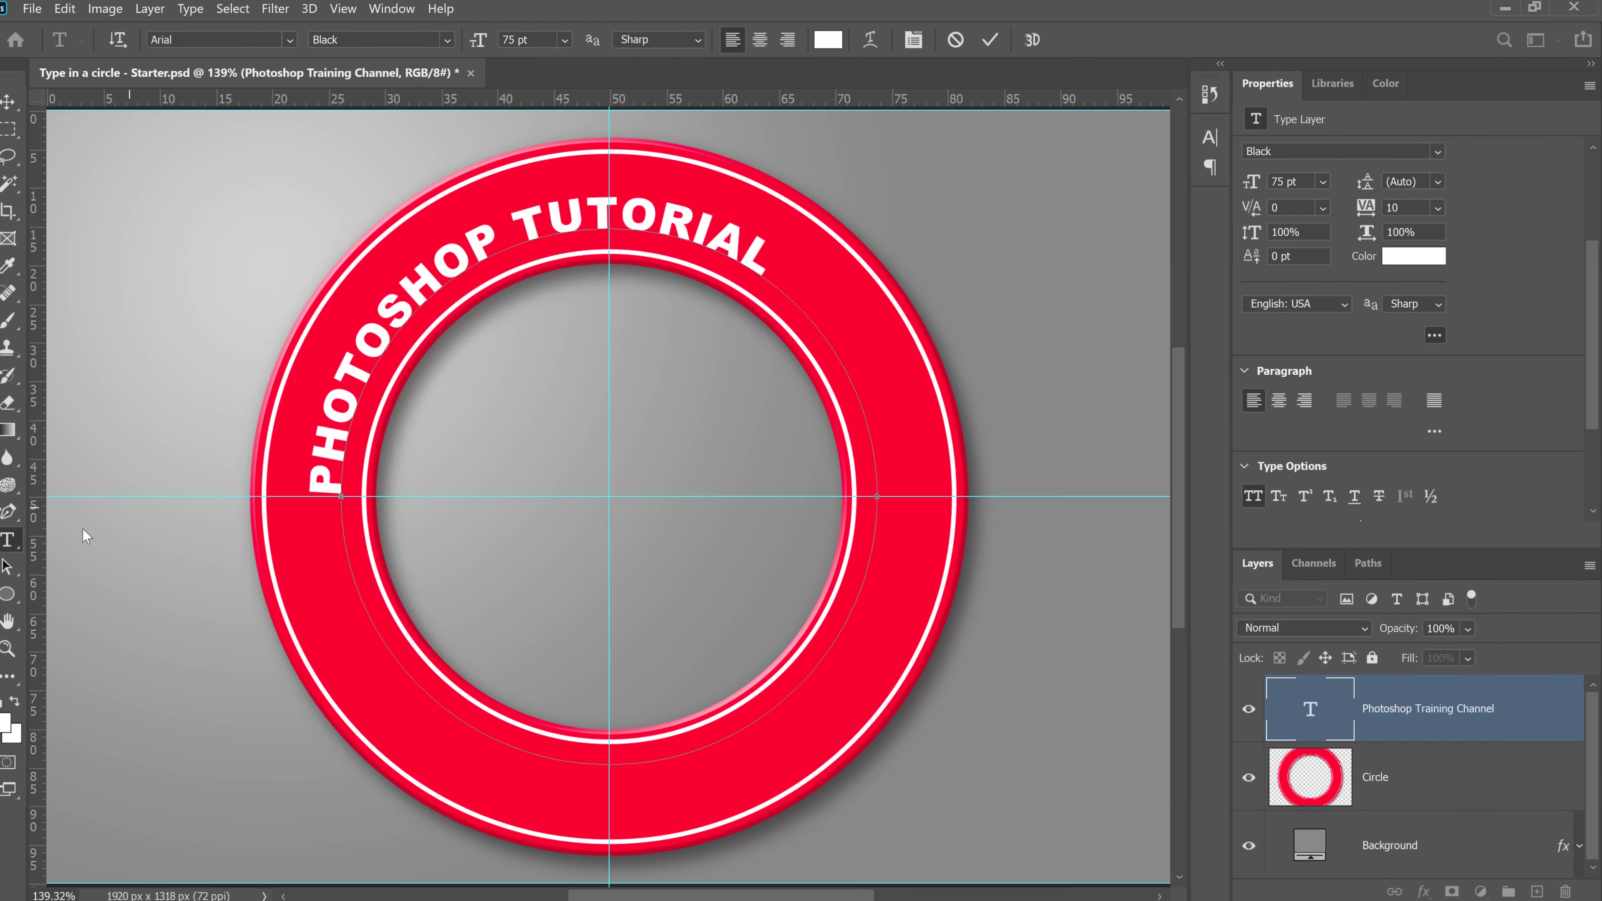
Commit the edited "Photoshop Tutorial" text with the Path Selection Tool and centre its alignment between the path markers.
left_click(8, 565)
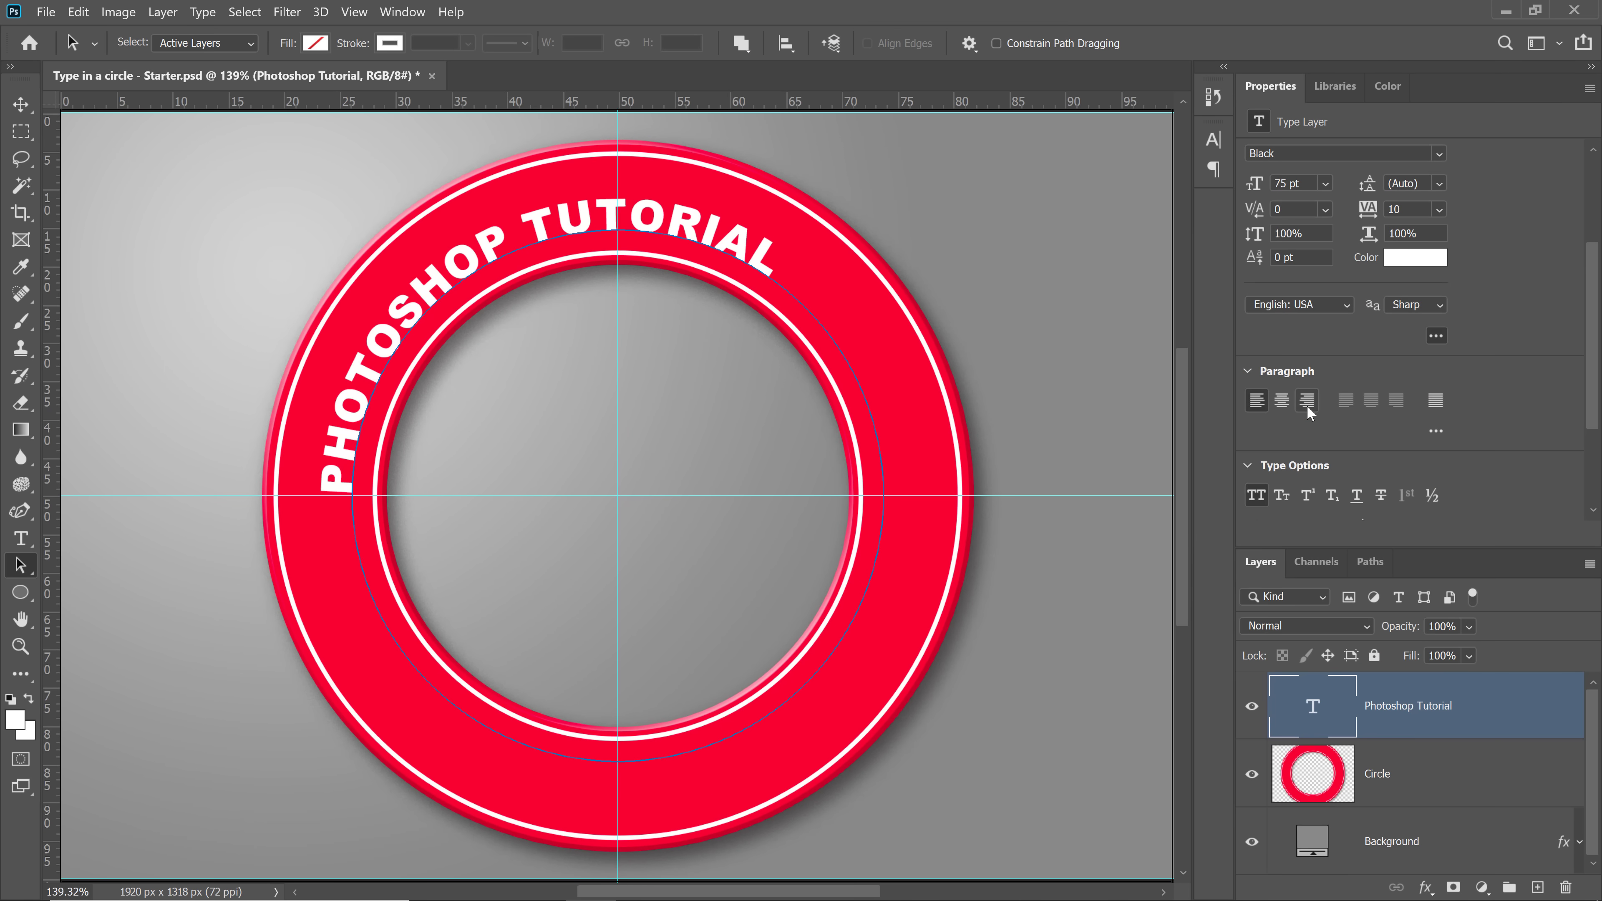
left_click(1306, 401)
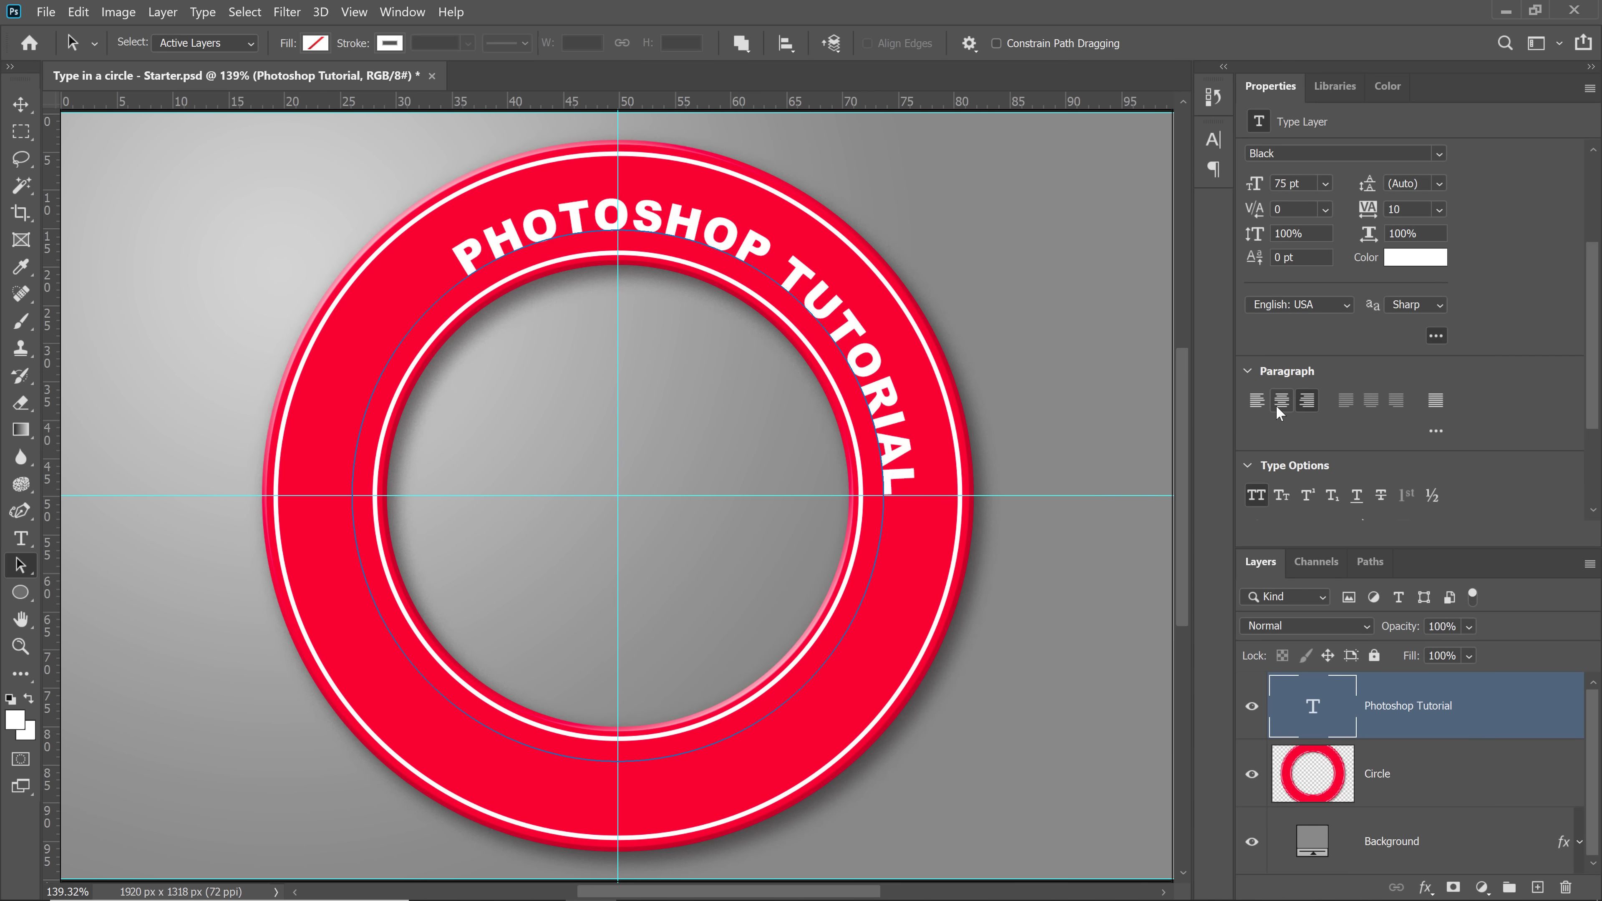
left_click(1277, 402)
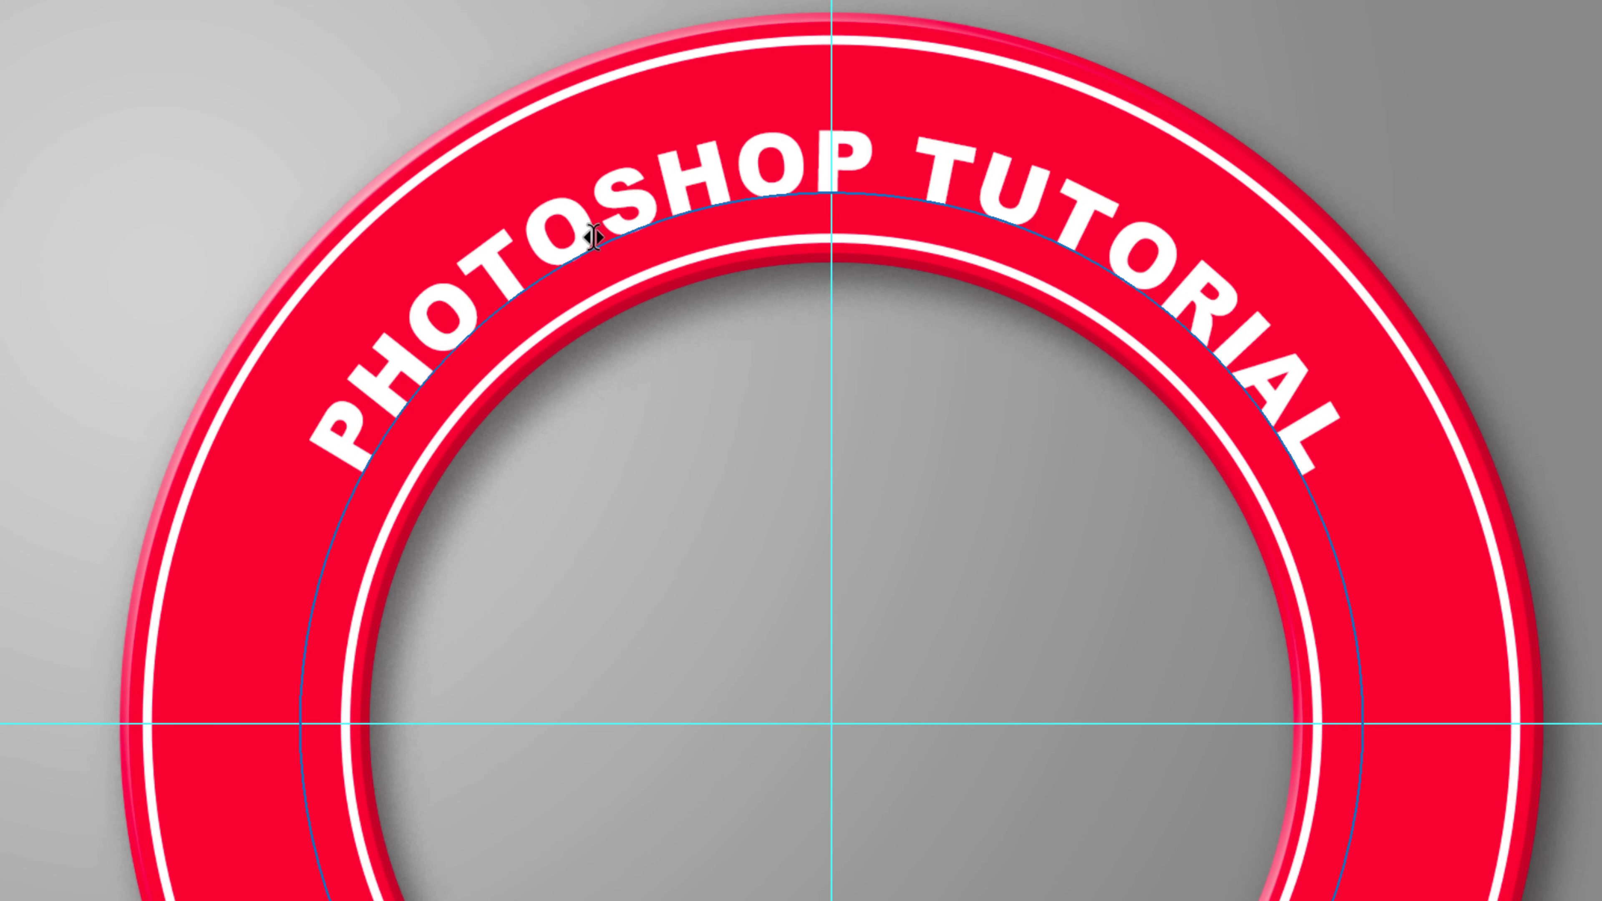
mouse_move(596, 235)
left_mouse_down()
mouse_move(646, 233)
mouse_move(733, 71)
mouse_move(833, 89)
mouse_move(912, 133)
mouse_move(850, 103)
left_mouse_up()
mouse_move(301, 721)
left_mouse_down()
mouse_move(321, 570)
mouse_move(272, 726)
left_mouse_up()
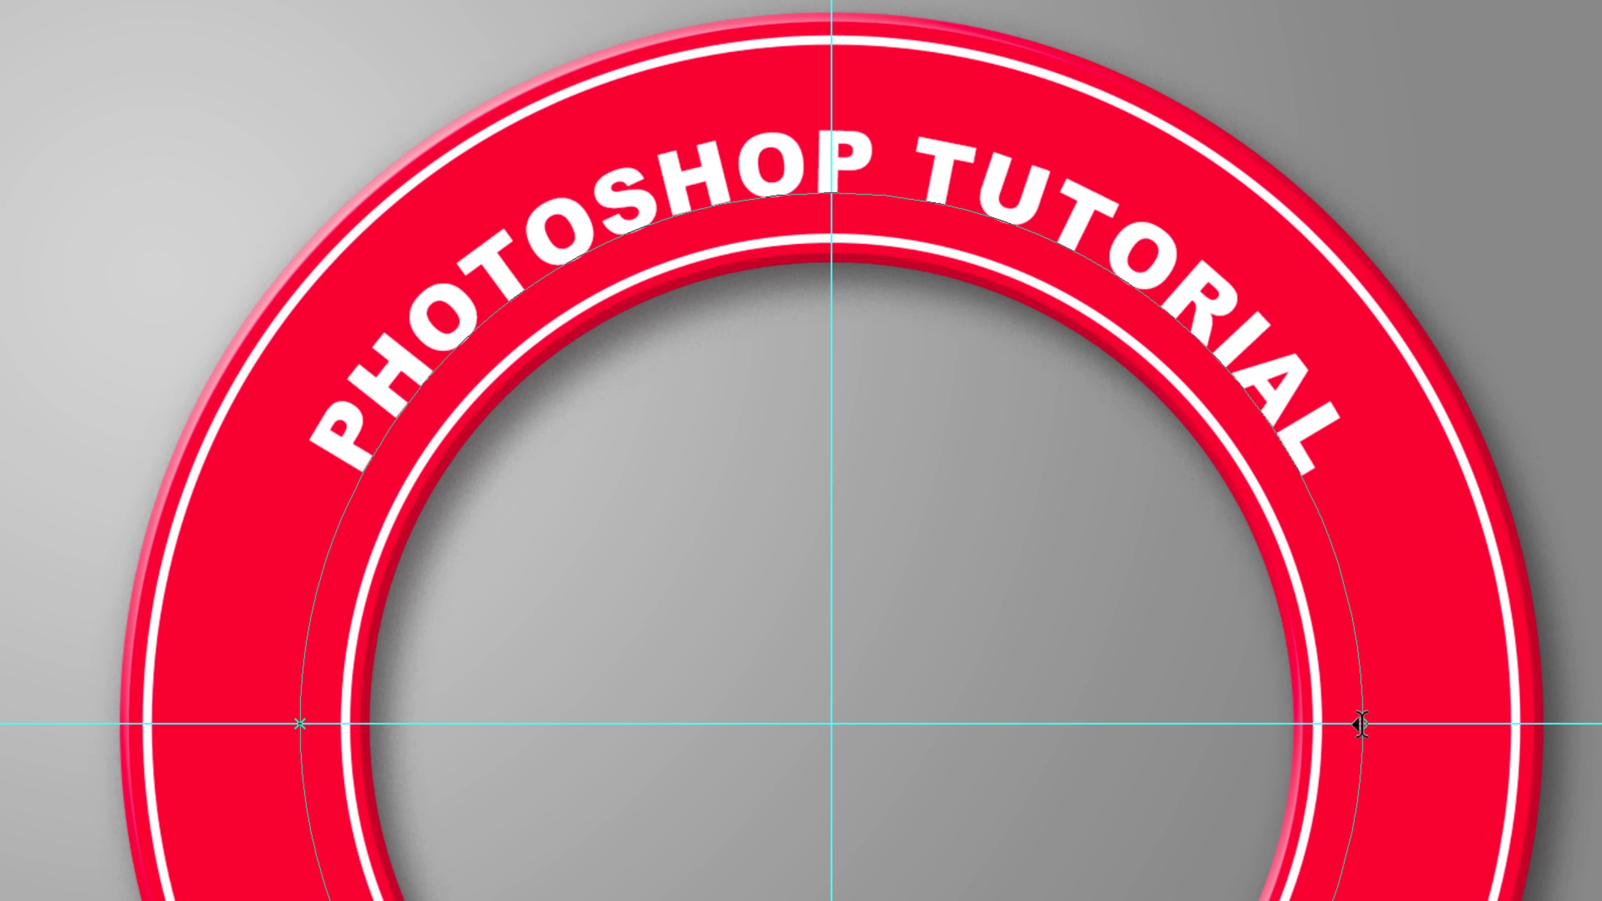
mouse_move(1365, 695)
left_mouse_down()
mouse_move(1355, 615)
mouse_move(1397, 709)
left_mouse_up()
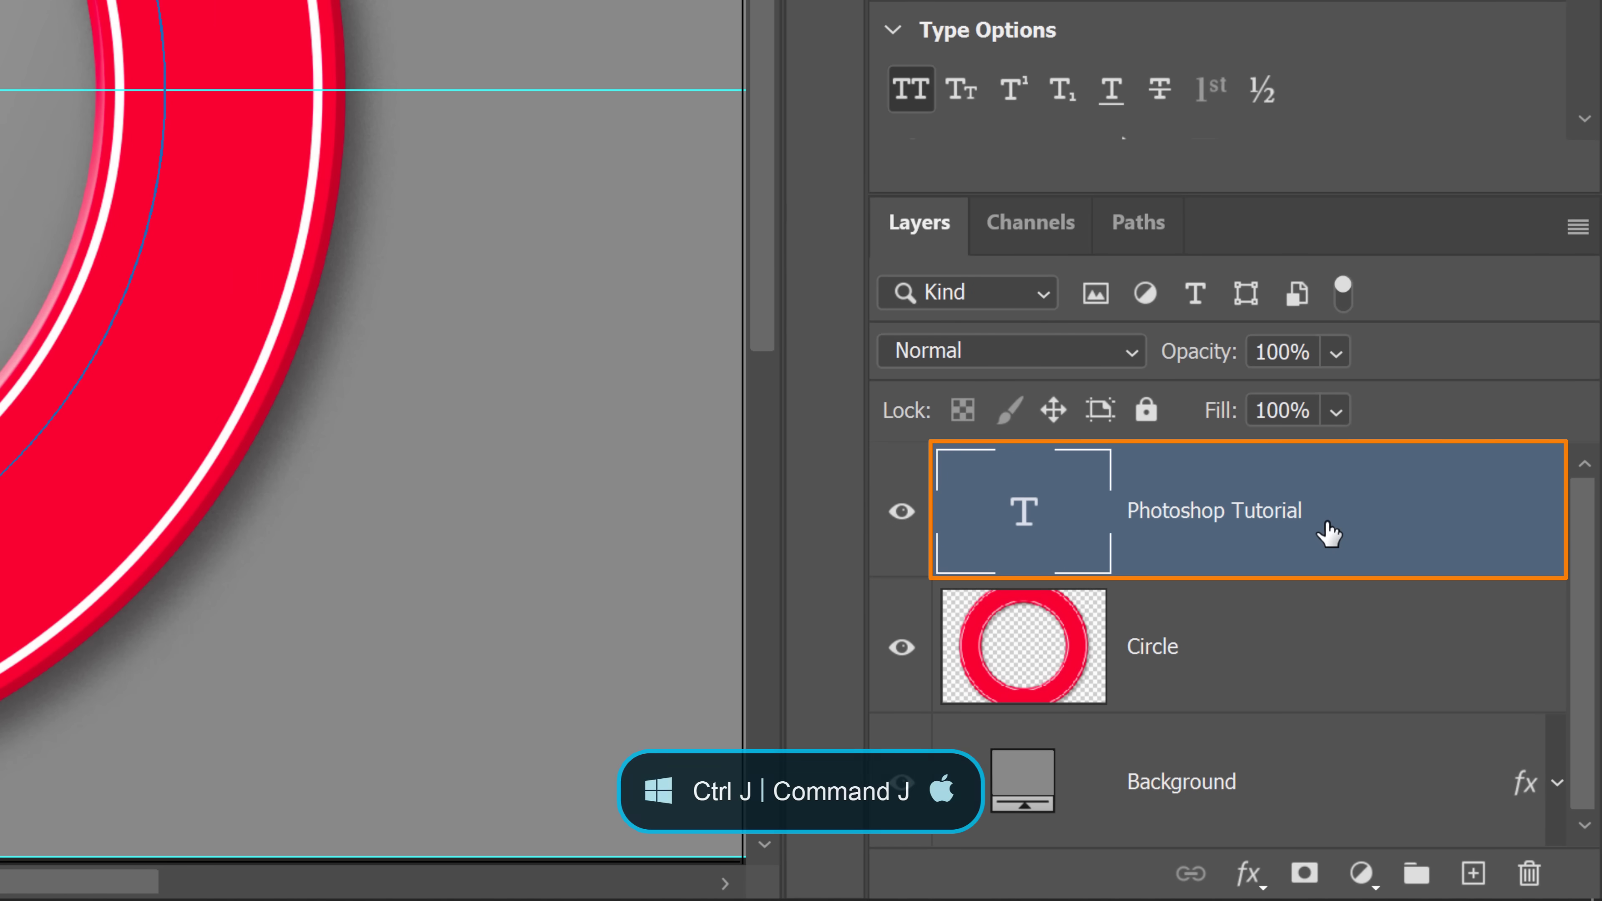
Duplicate the Photoshop Tutorial text layer and hide the original.
key("ctrl+j")
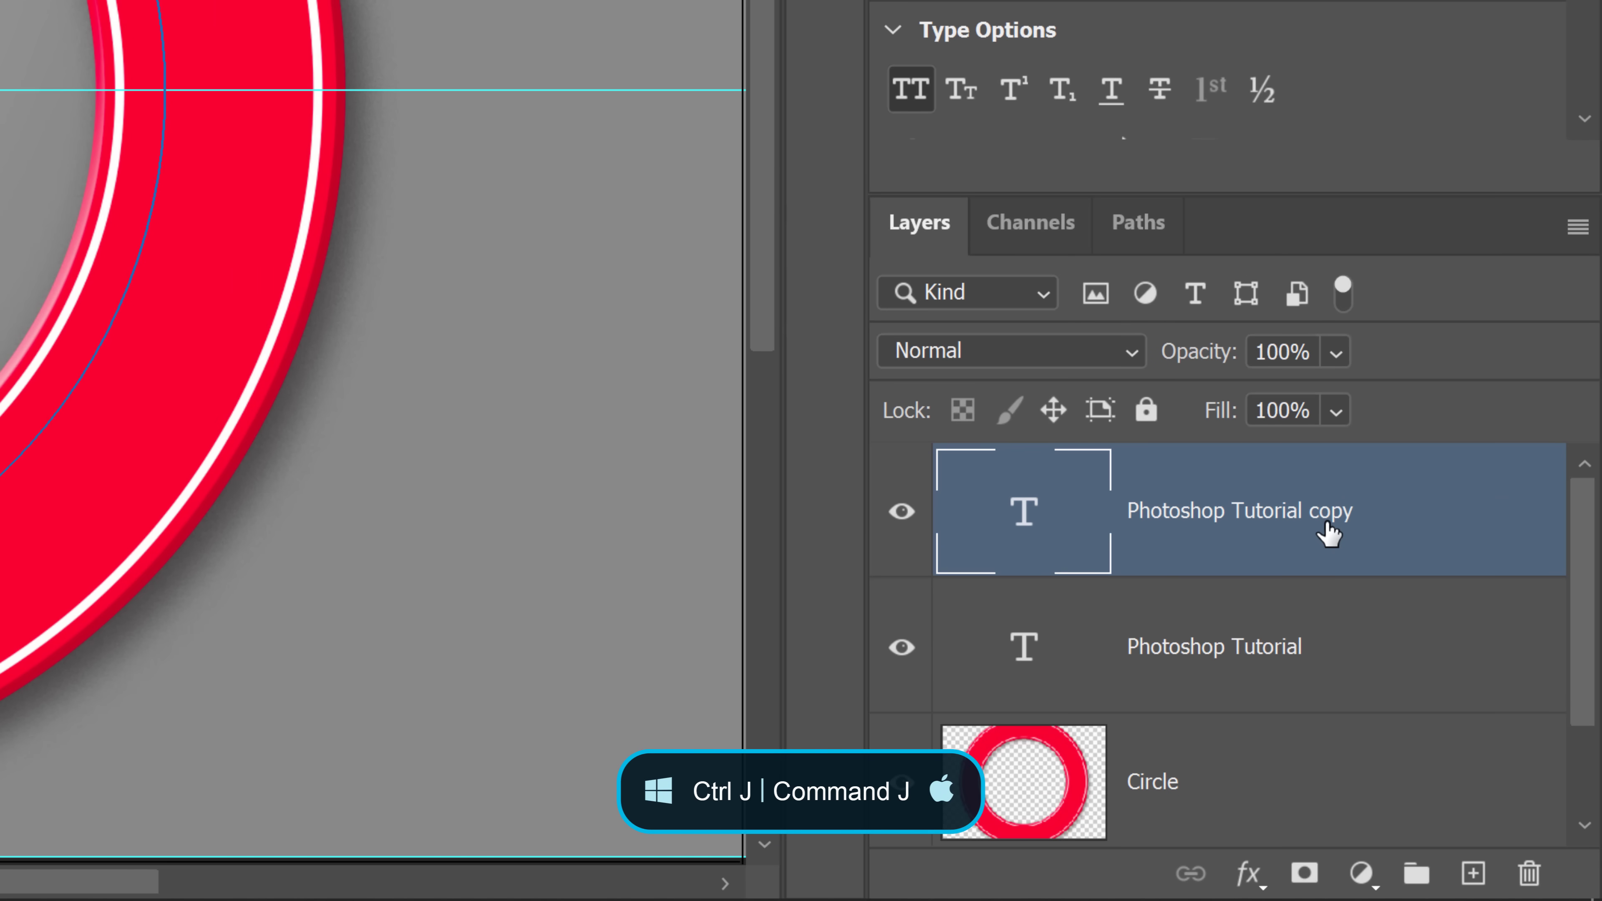
left_click(901, 648)
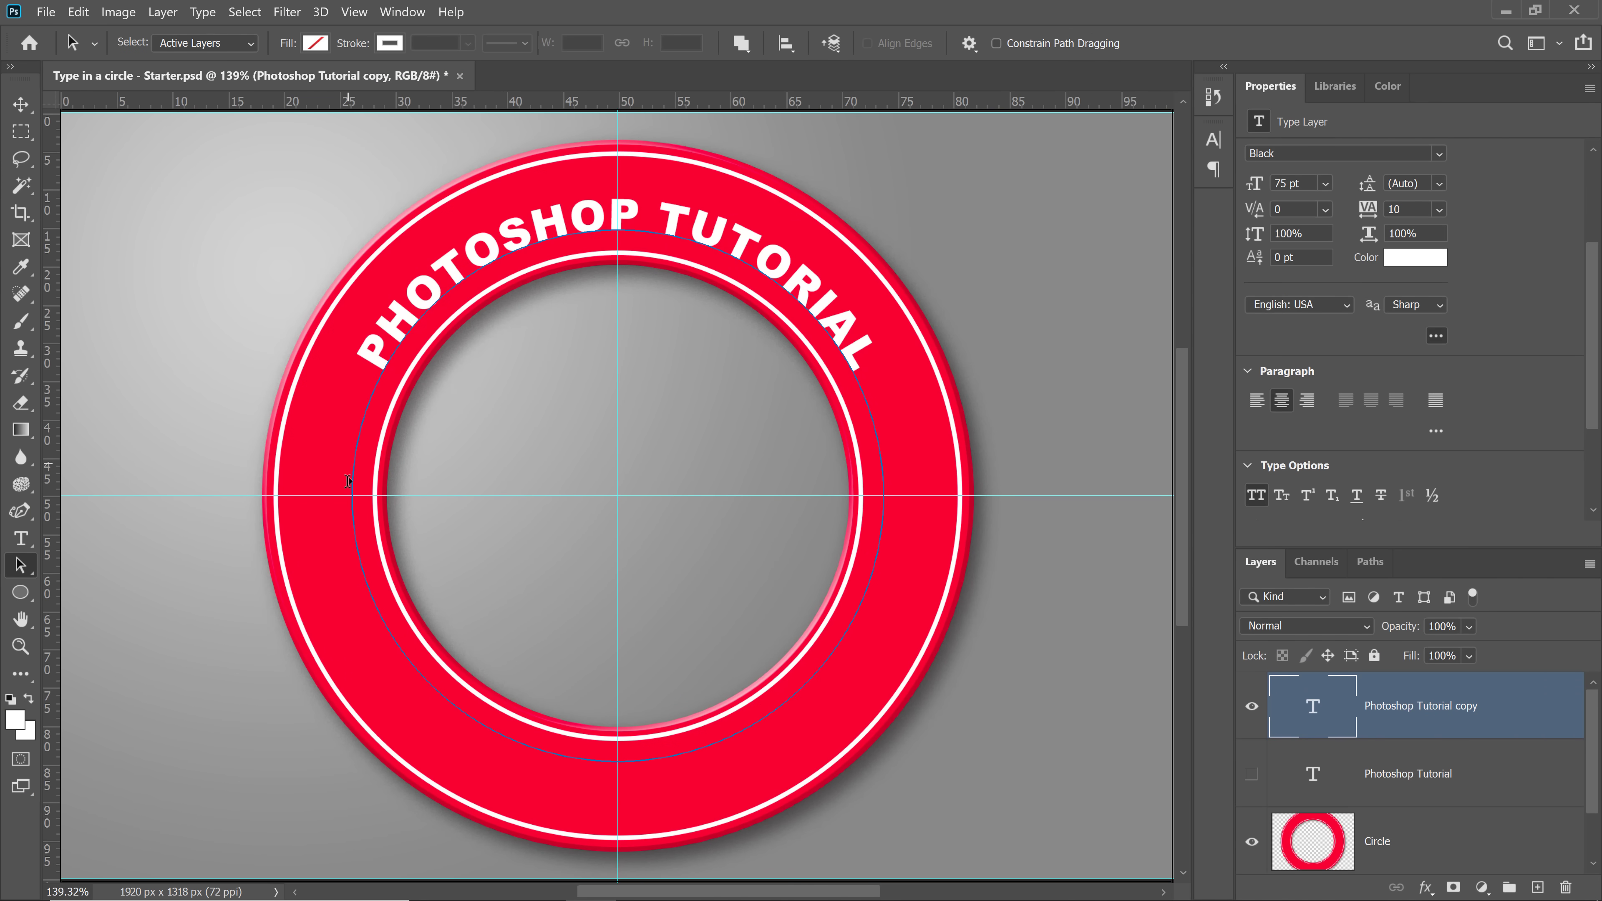
Slide the duplicated text around to the lower half of the circular path and flip it to the inside of the path.
left_click_drag(348, 481, 349, 593)
left_click_drag(661, 742, 858, 607)
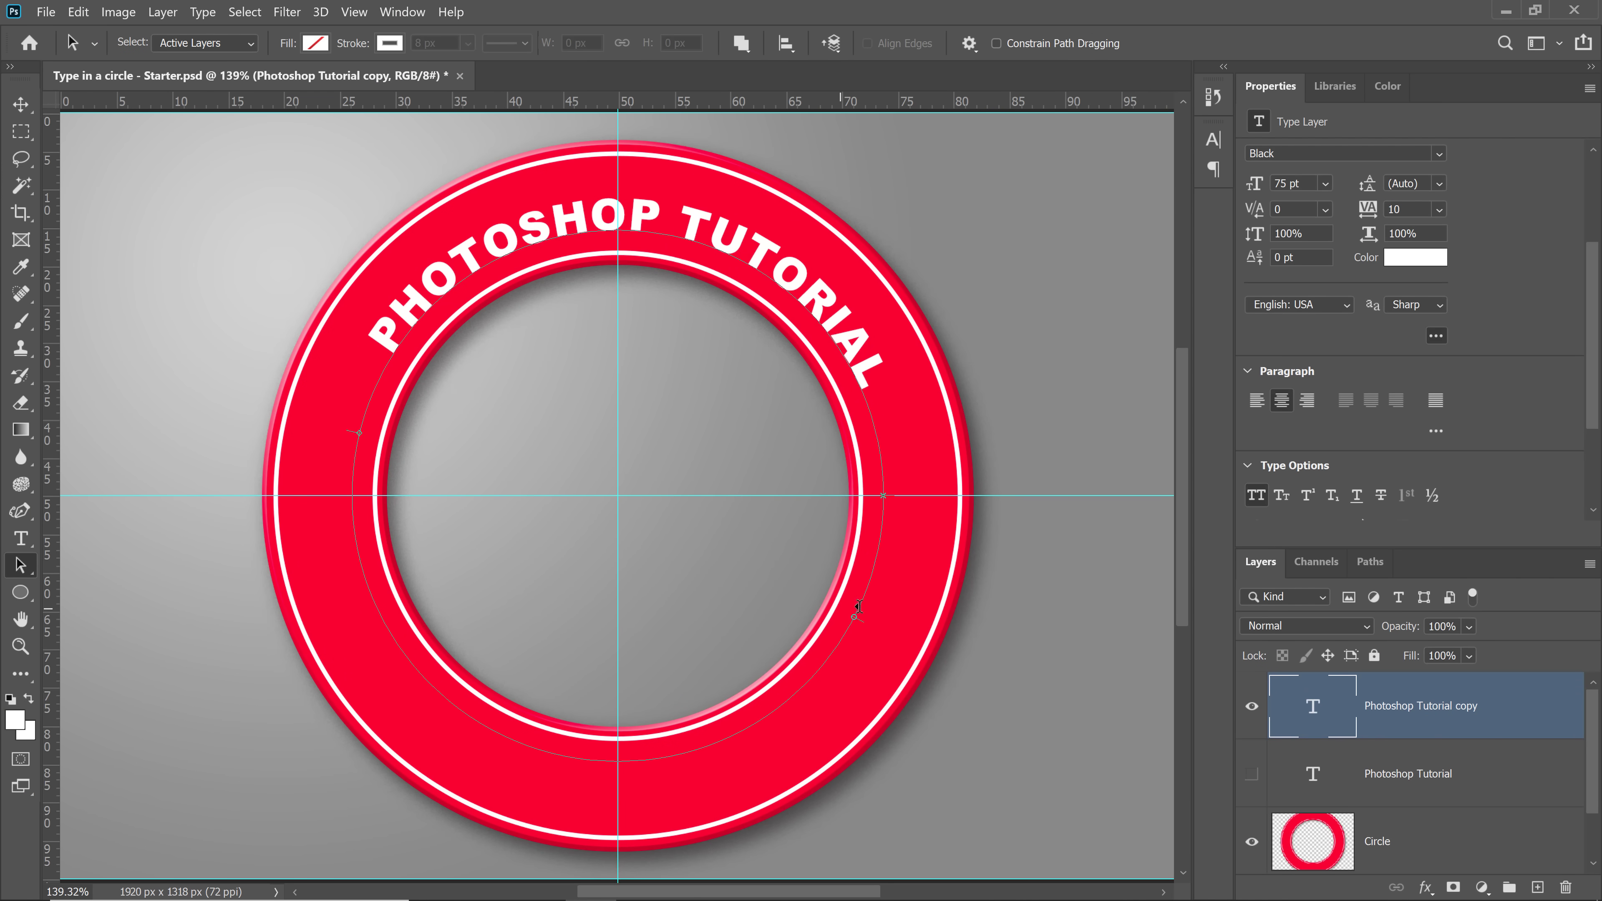
left_click_drag(908, 518, 907, 508)
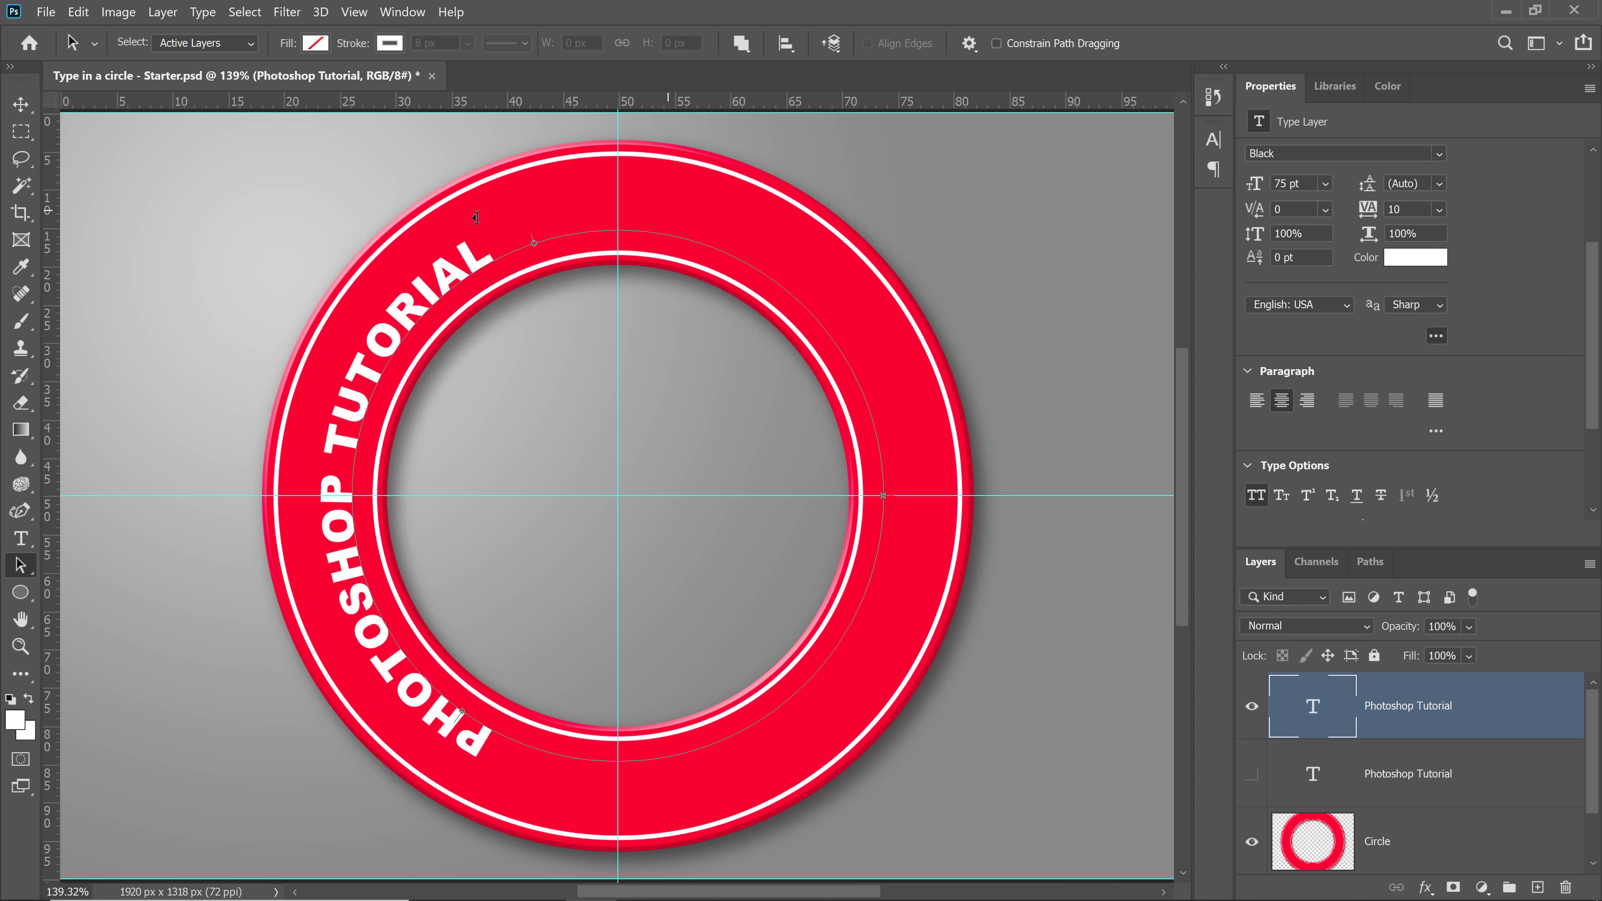
left_click_drag(476, 217, 189, 487)
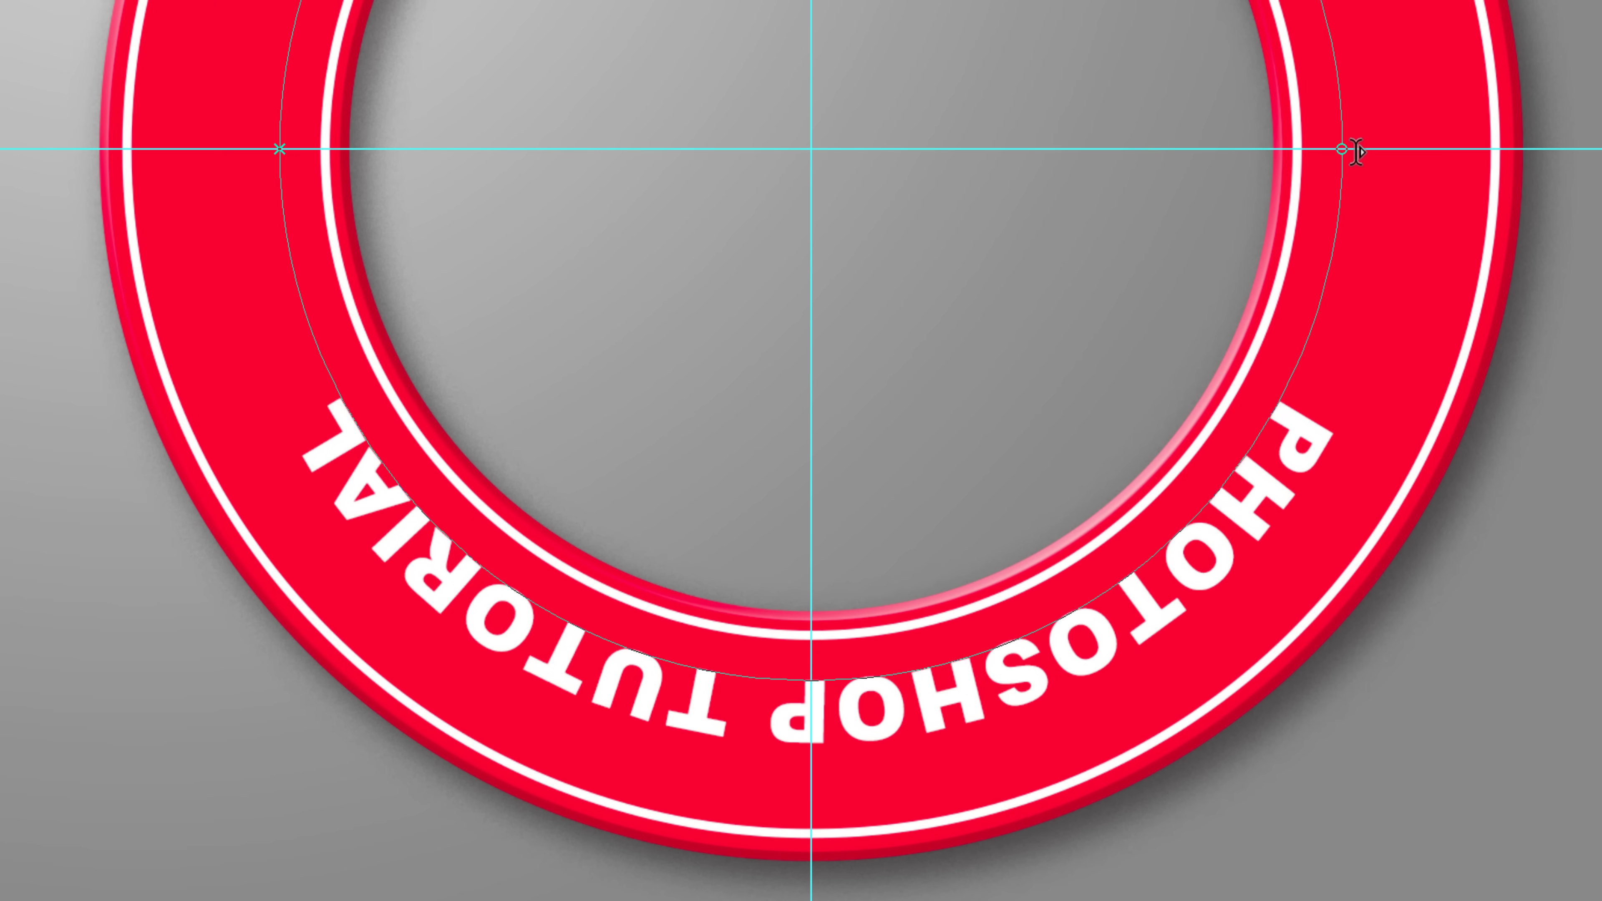
left_click_drag(1355, 152, 1290, 136)
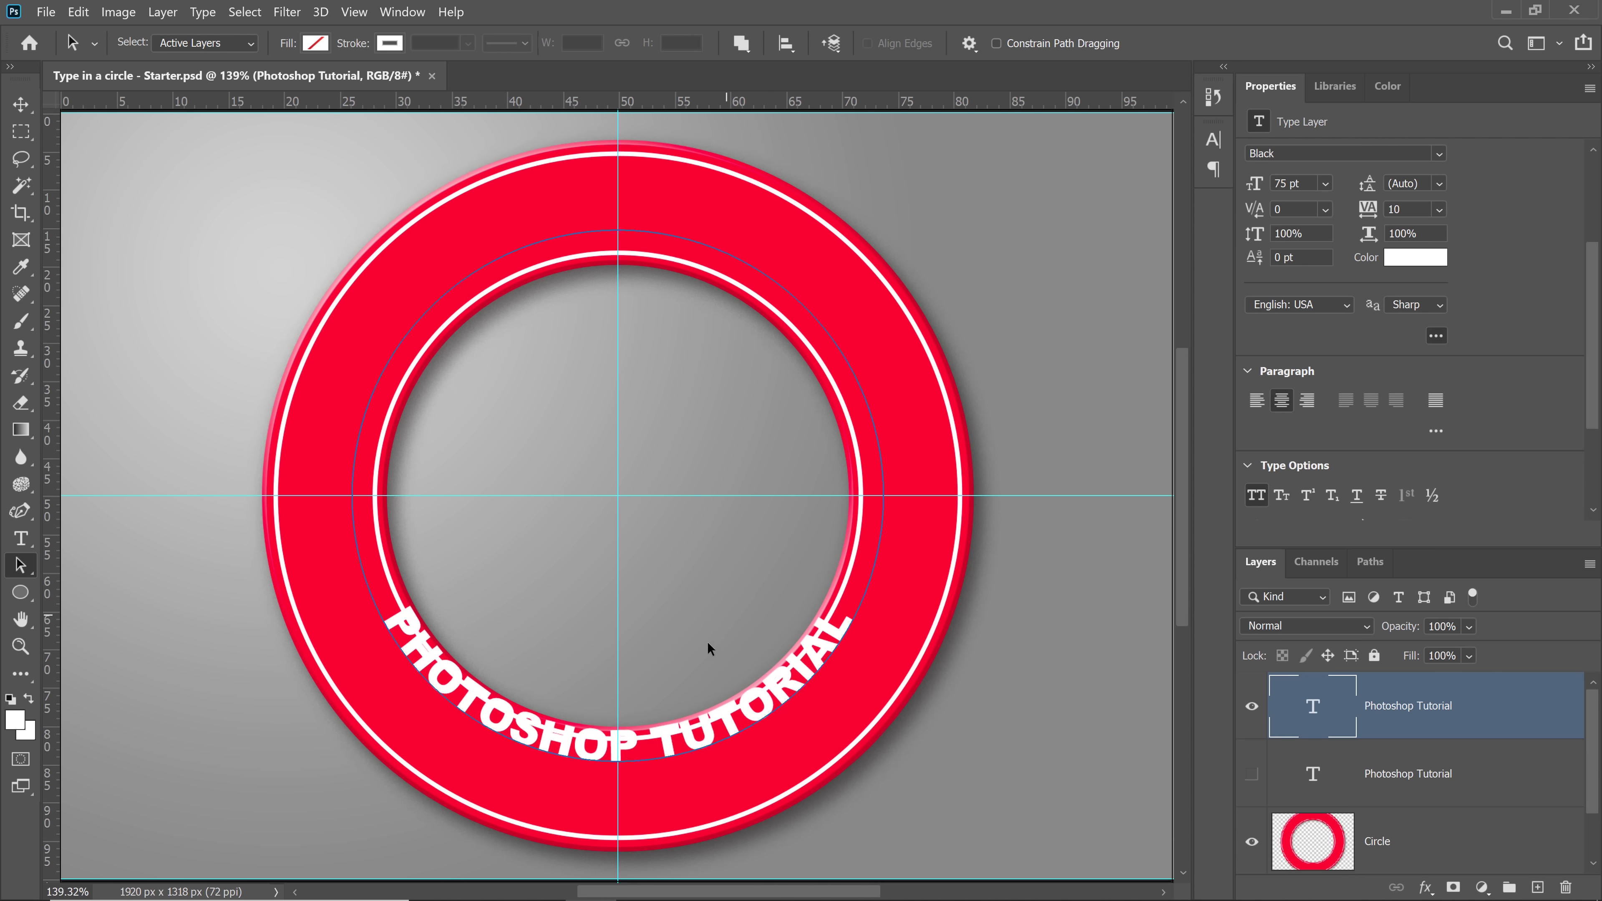
Replace the flipped text with "BY" followed by the author's full name, commit it, and show the original Photoshop Tutorial layer again.
double_click(1310, 726)
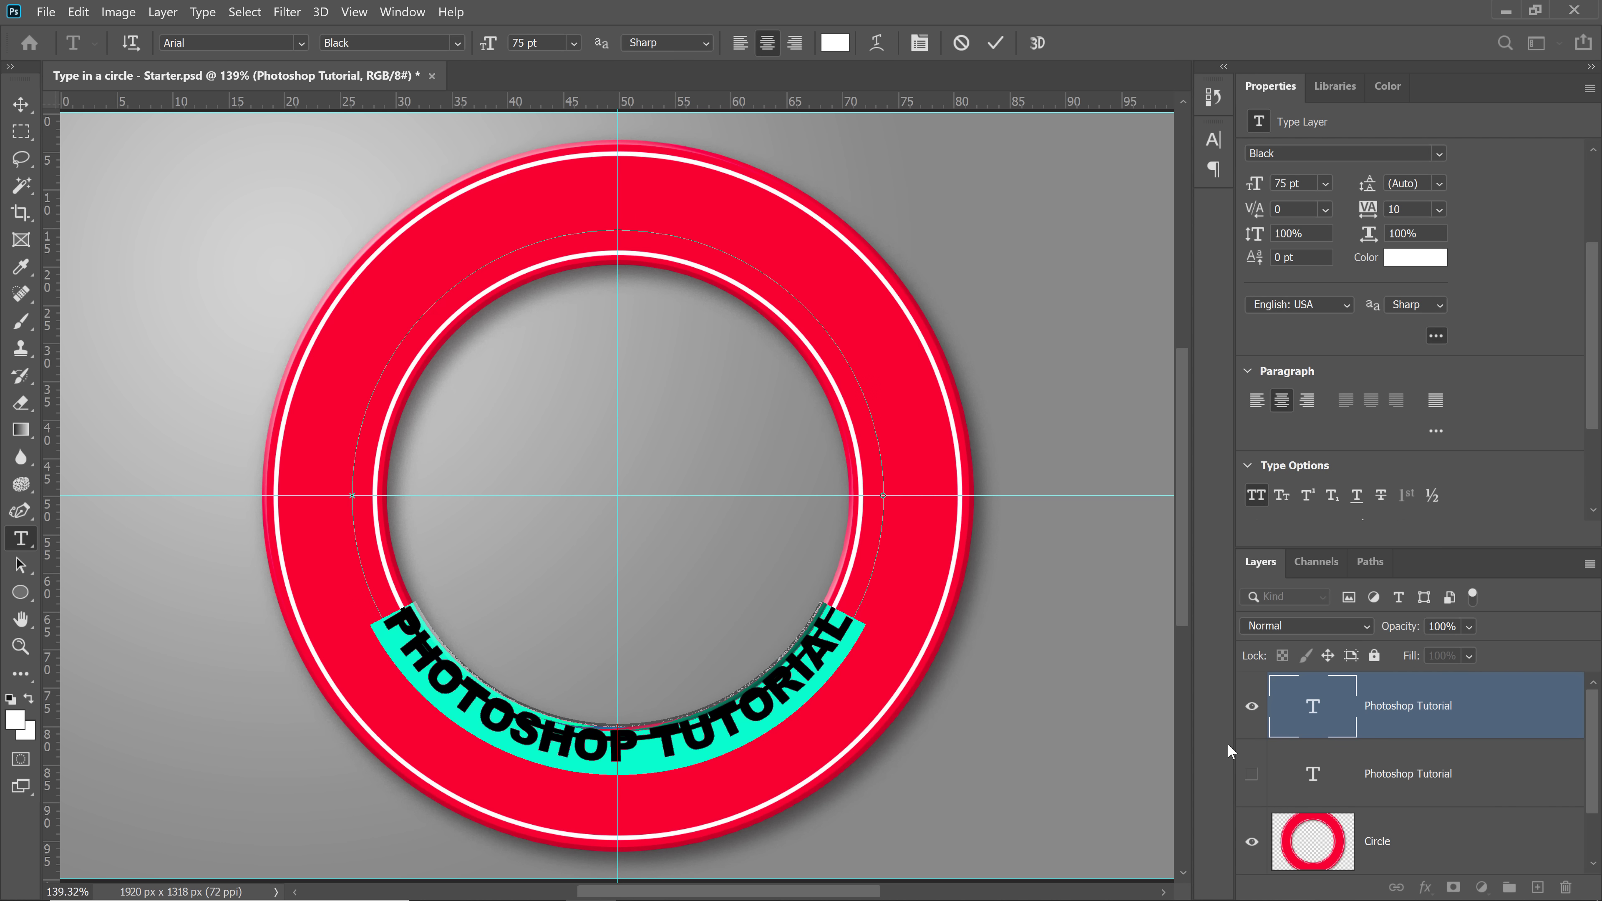
type("BY")
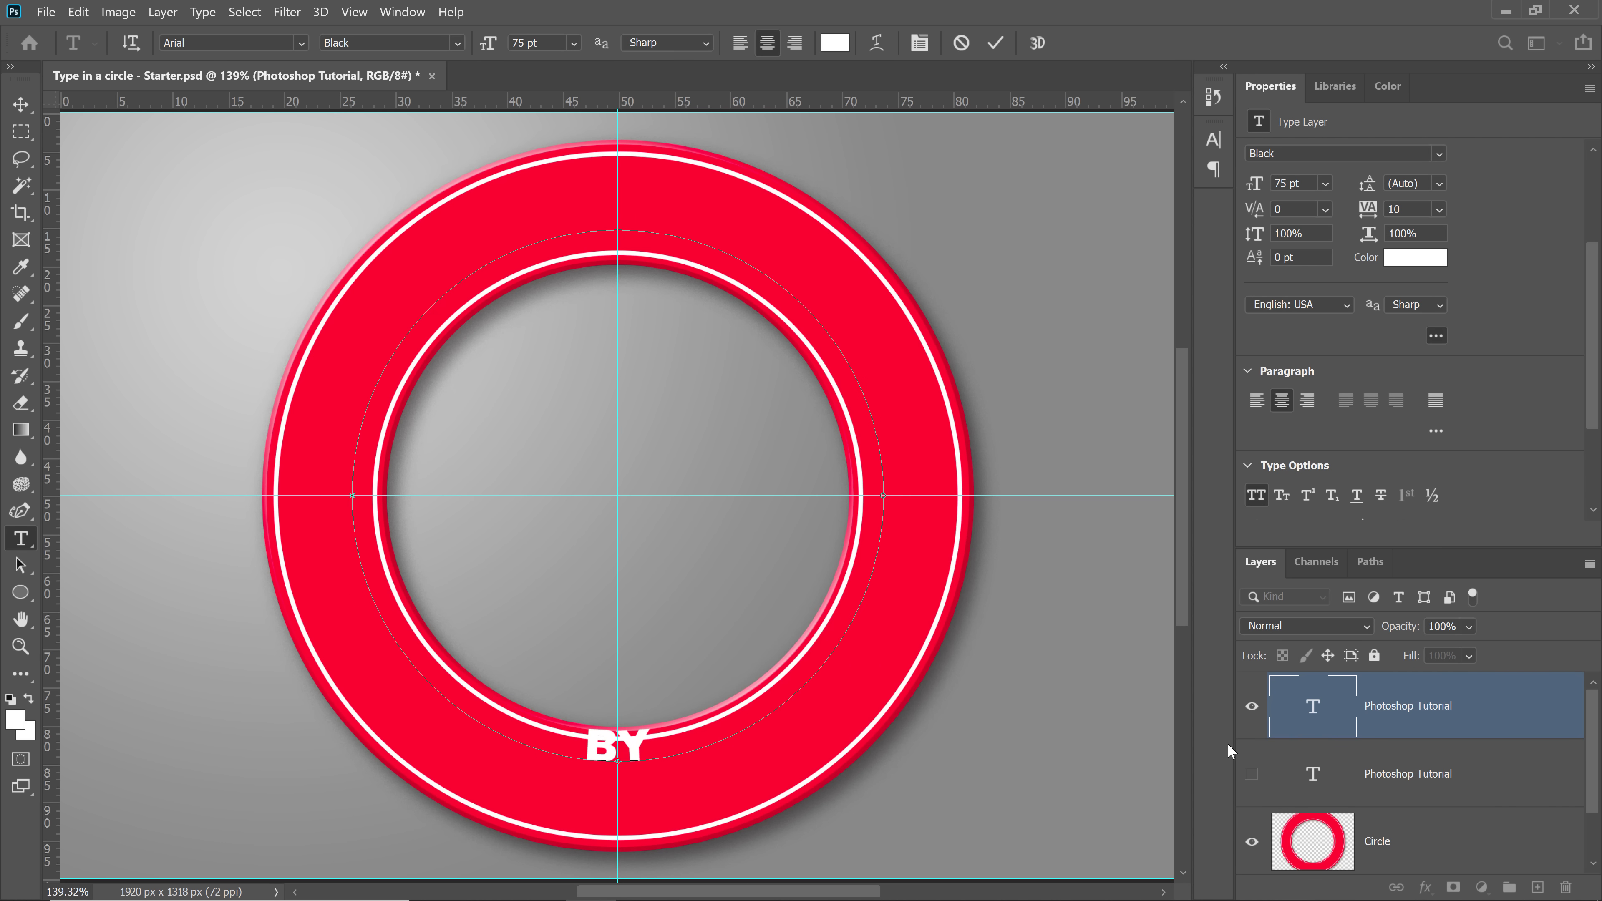
type(" JESUS RAMI")
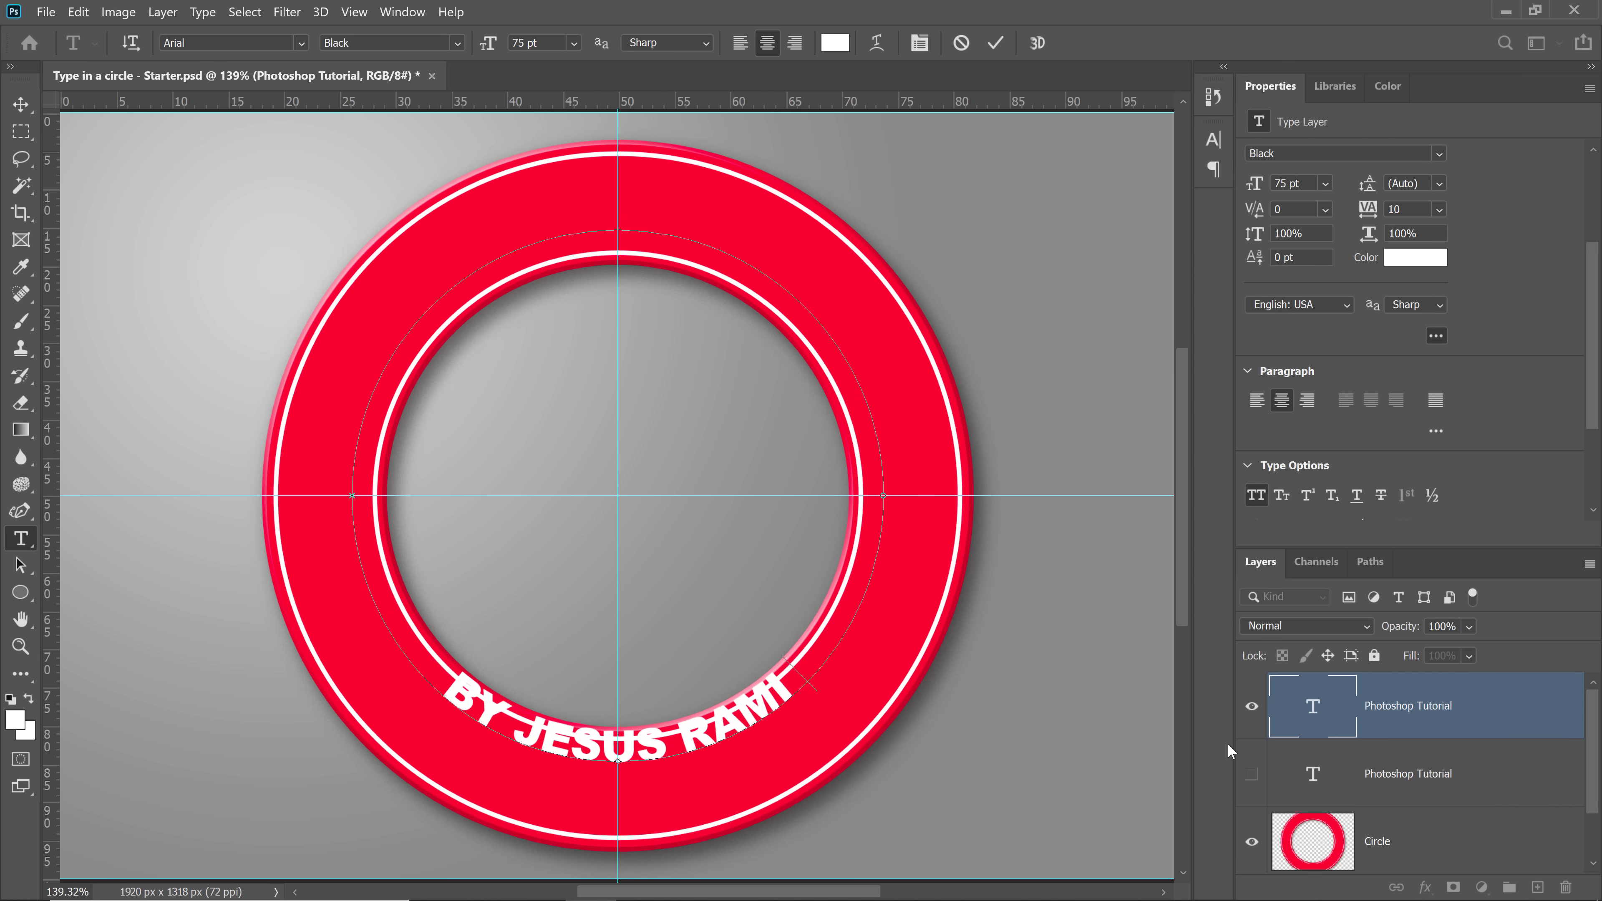
type("REZ")
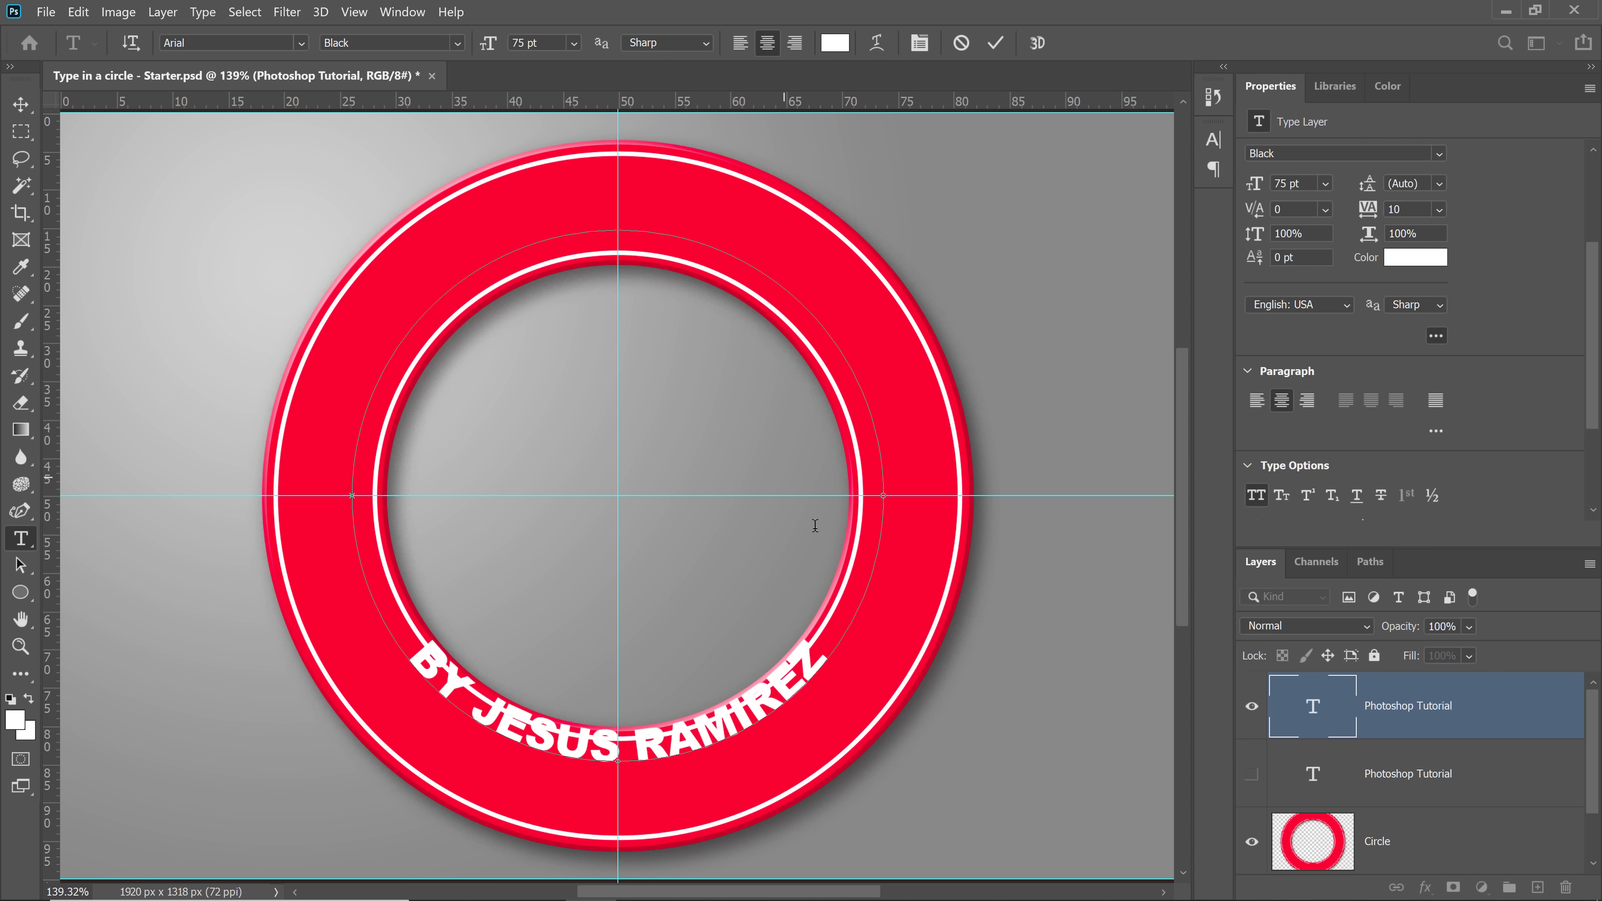
key("ctrl+Return")
key("a")
left_click(1250, 776)
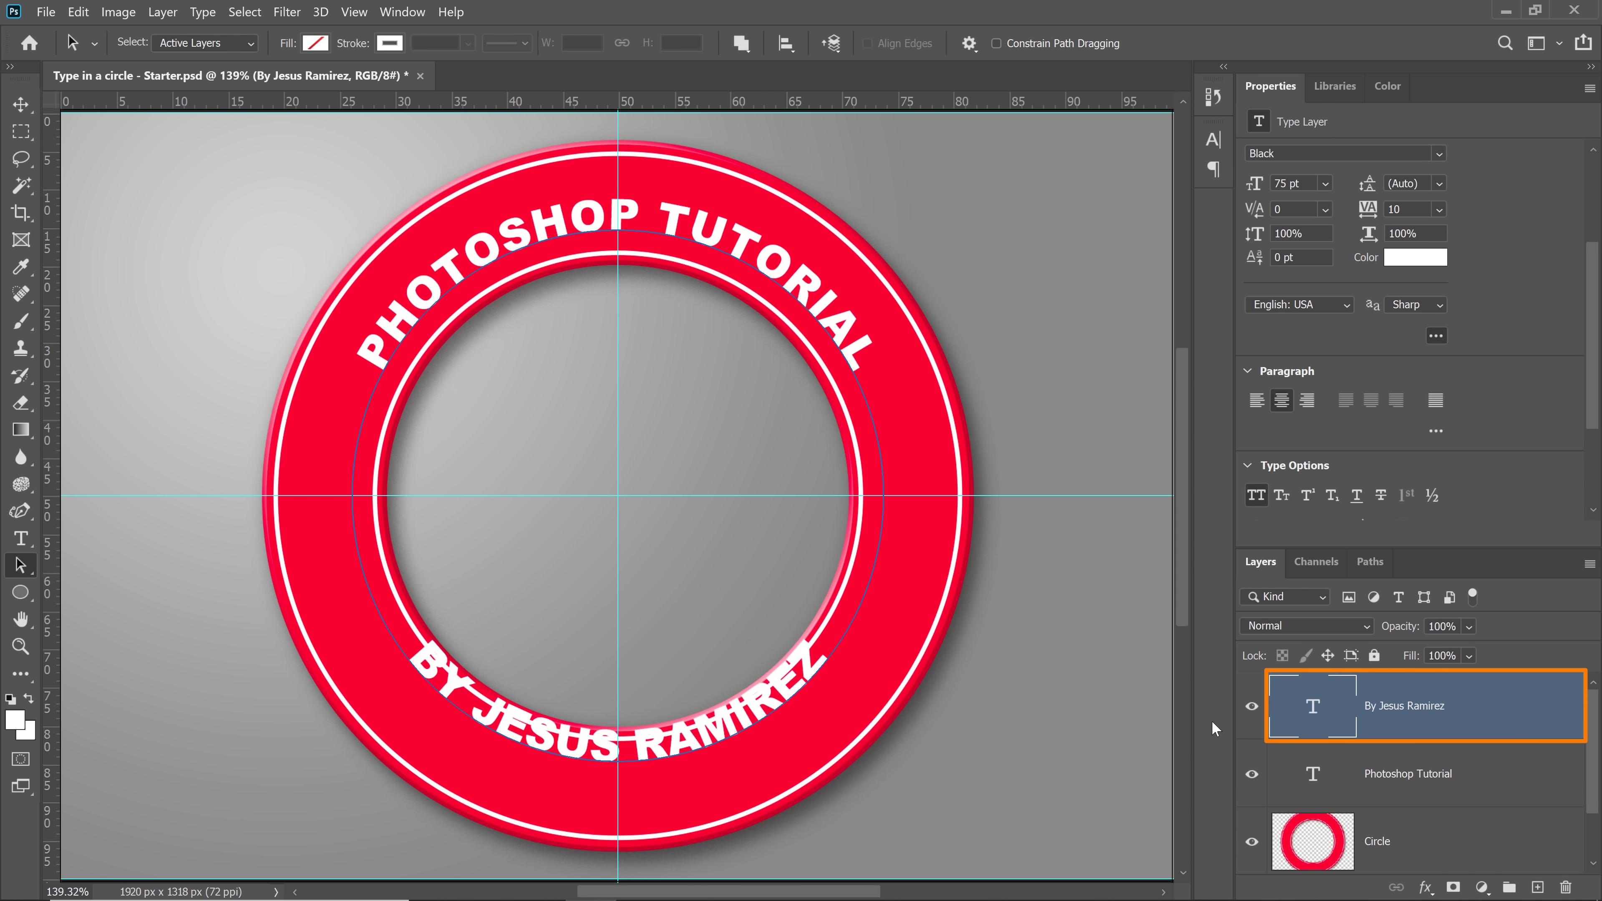
left_click(402, 11)
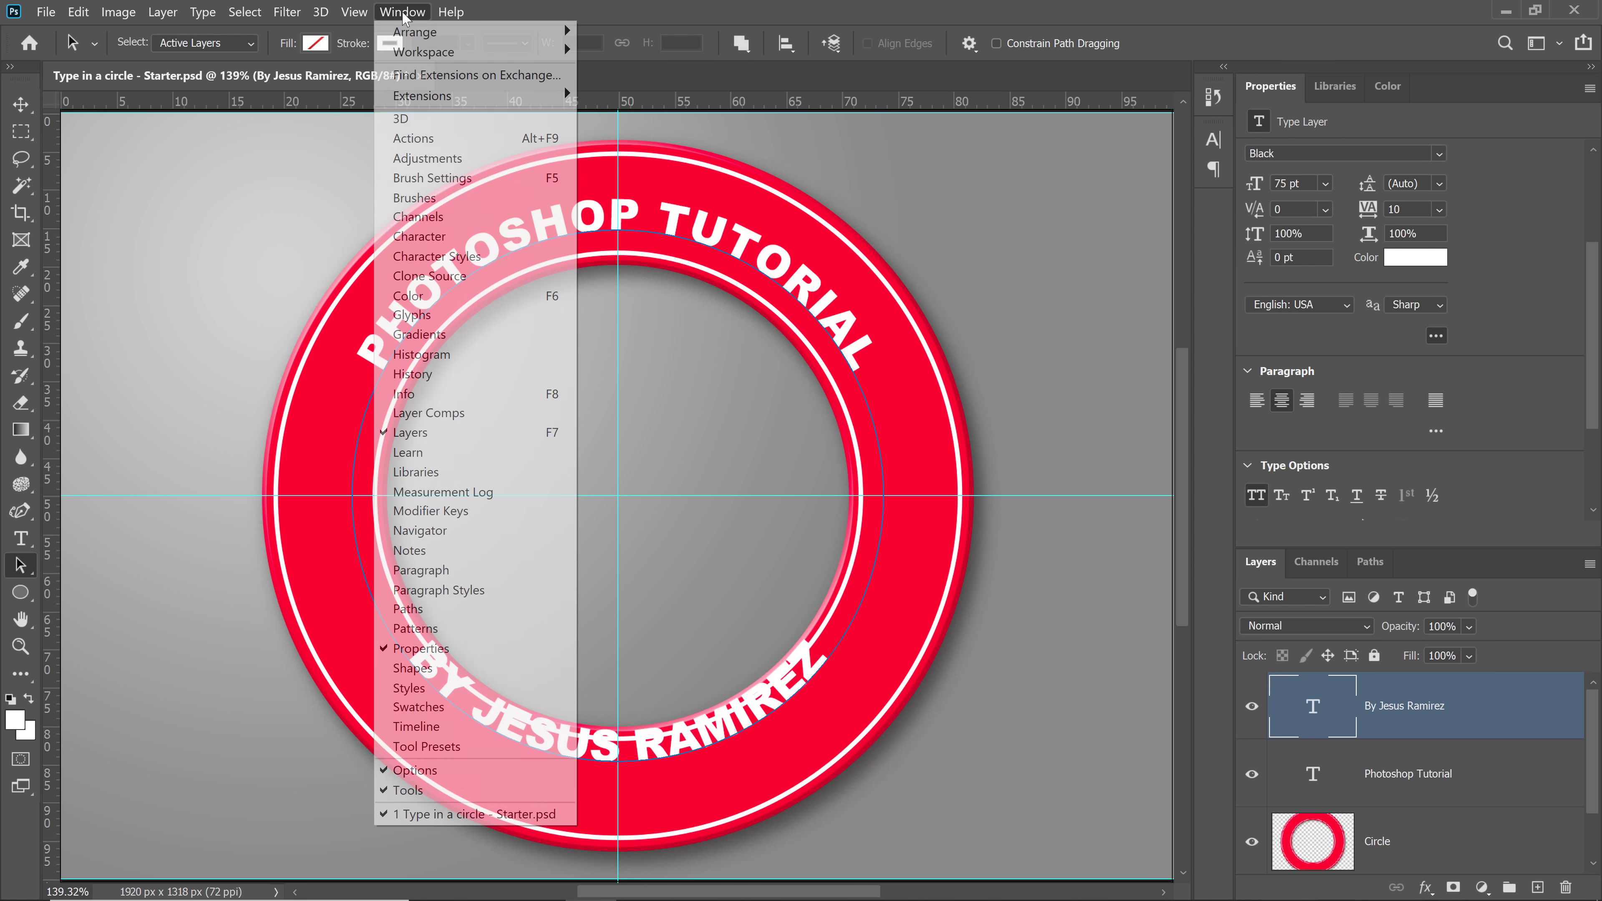
left_click(458, 236)
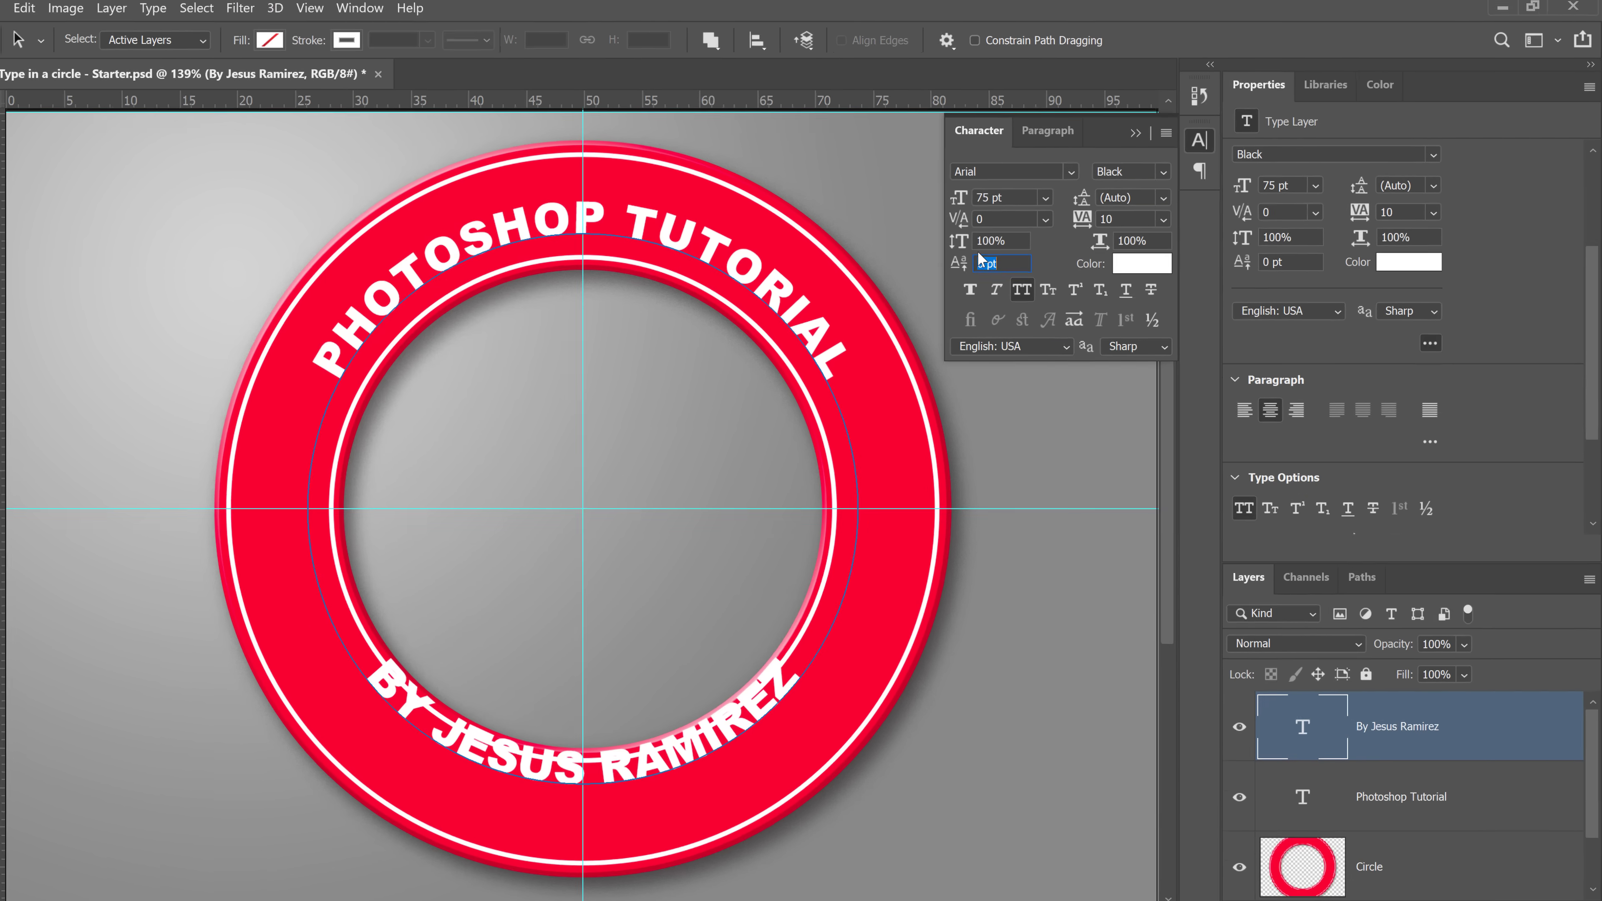
left_click(1010, 256)
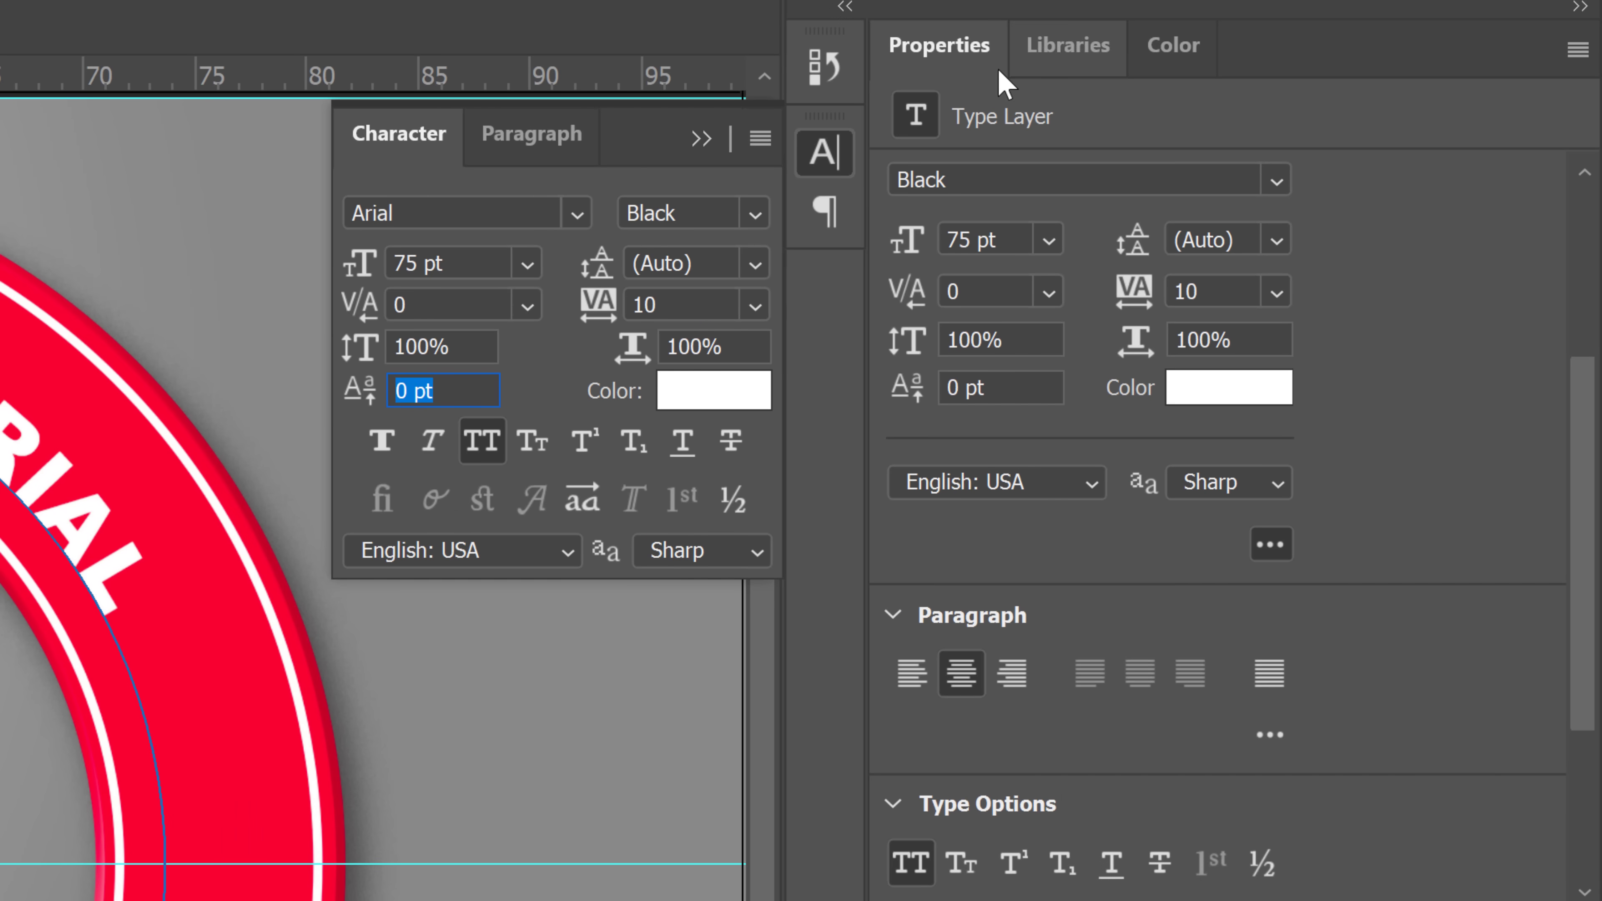
left_click_drag(1576, 378, 1525, 205)
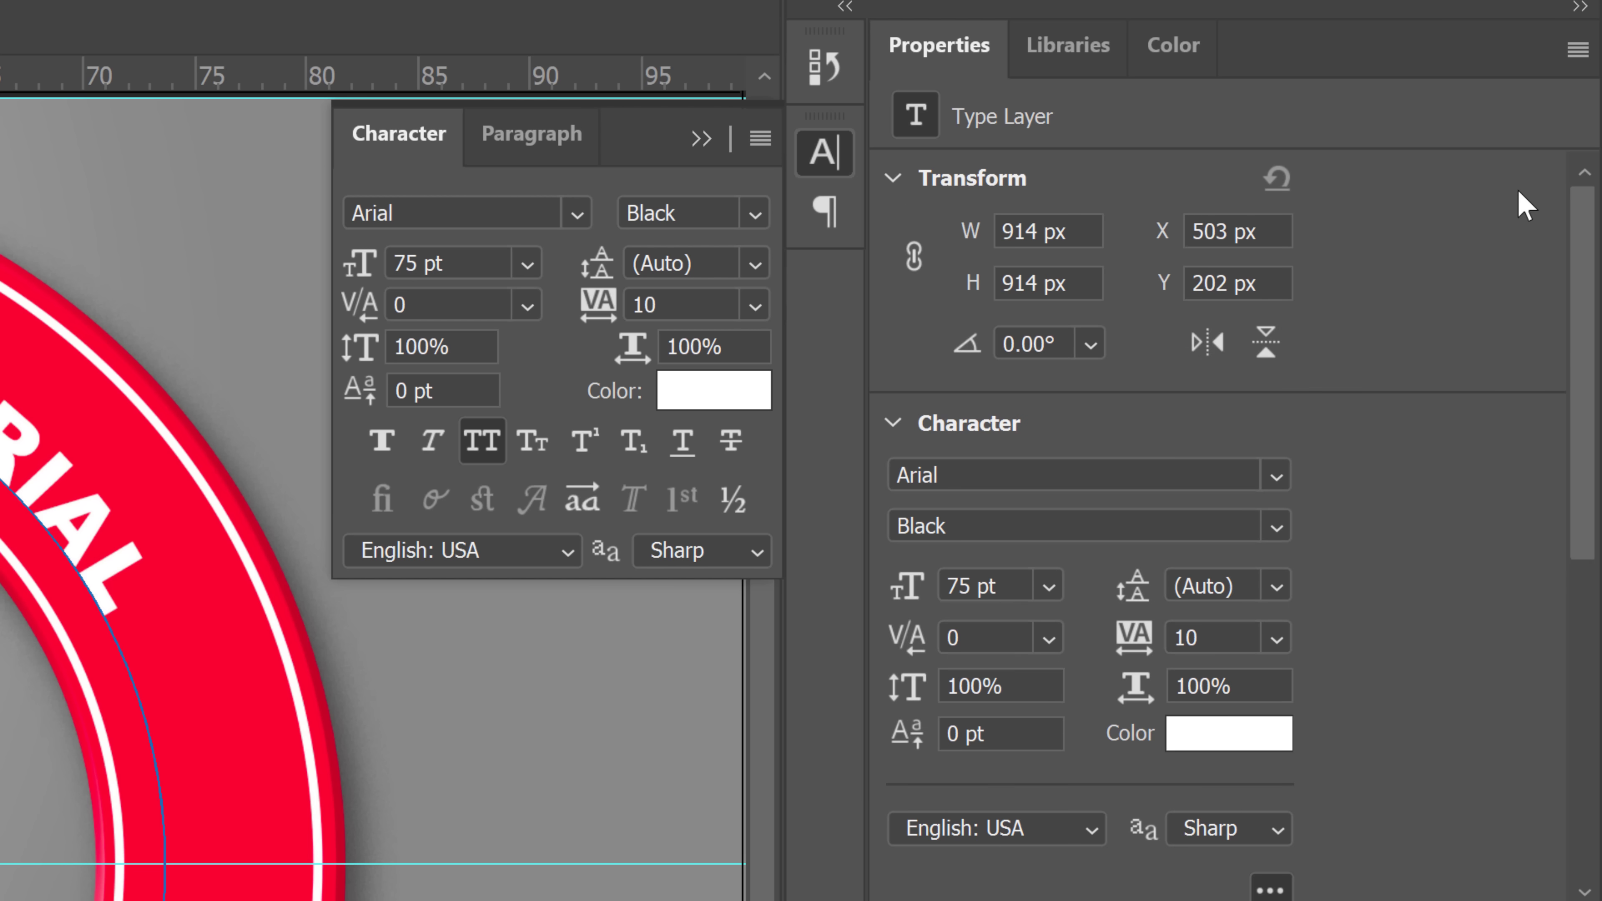
left_click(704, 141)
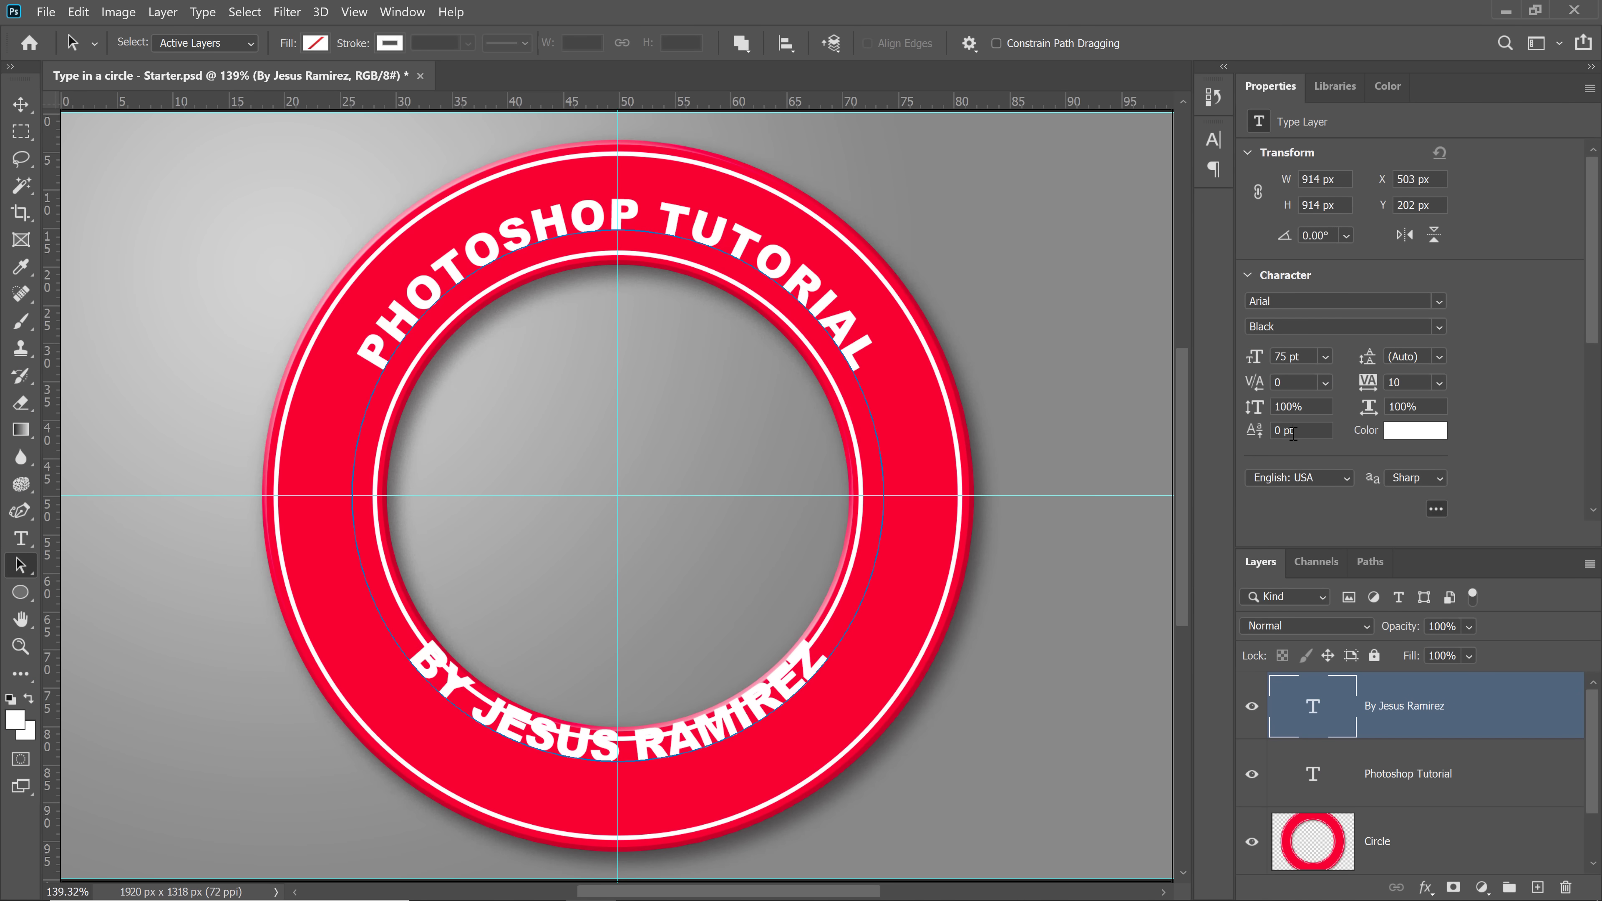
Set the baseline shift of the lower text layer to -56 pt so the letters sit within the red ring.
left_click(1293, 433)
key("Down")
key("Down")
key("Down")
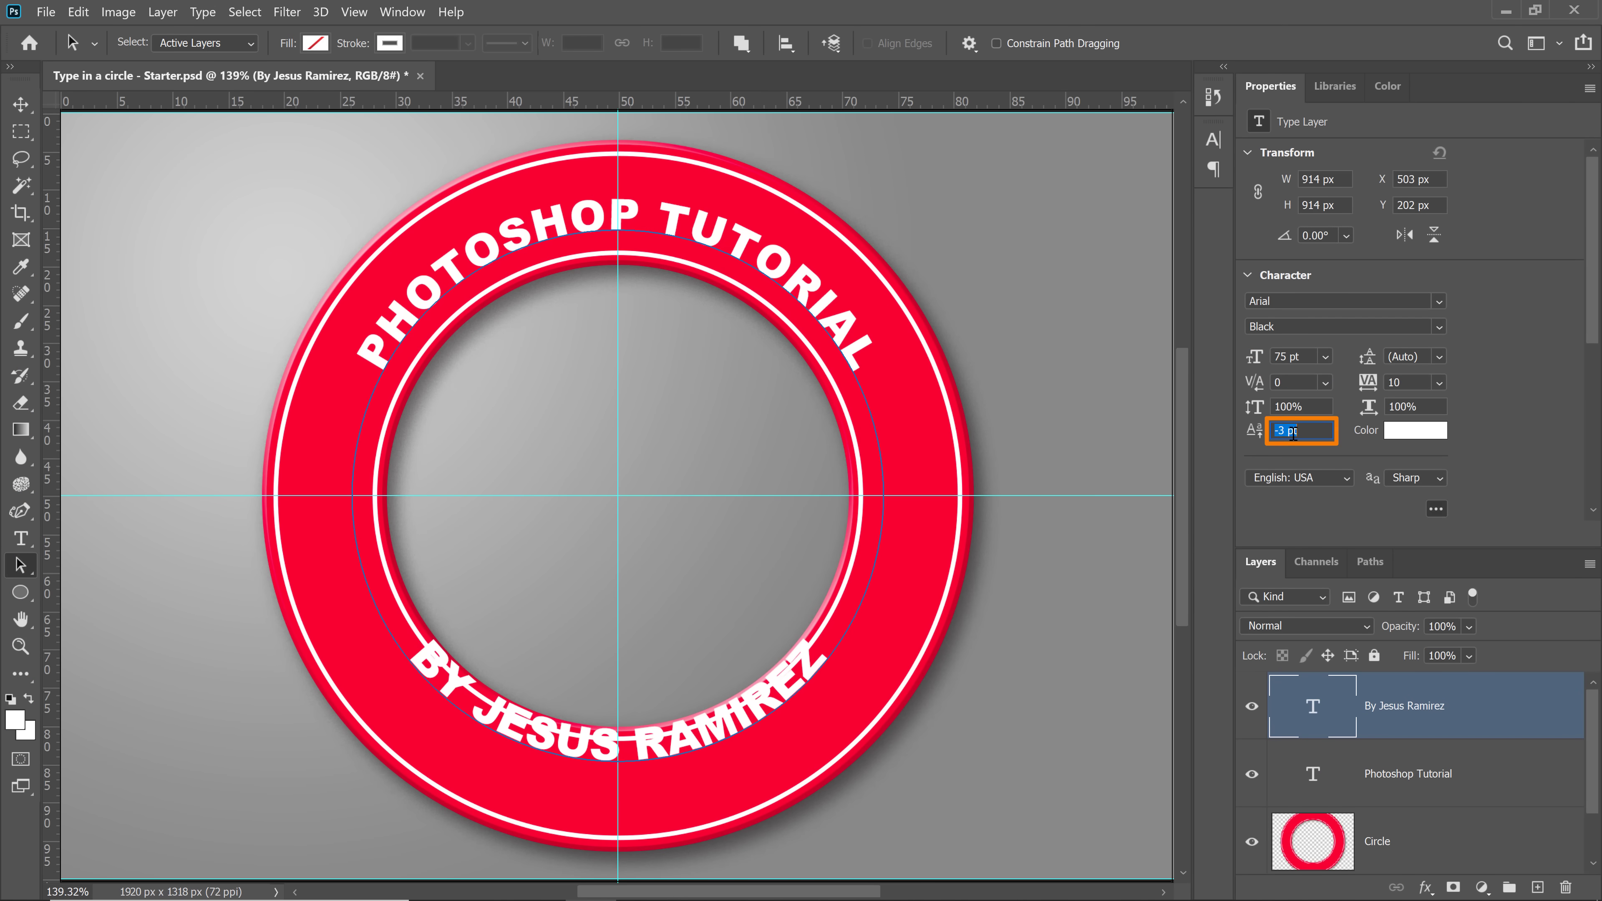
key("Down")
key("Down")
key("Down")
key("Down")
key("Down")
key("Down")
key("Down")
key("Down")
key("Down")
key("Down")
key("Down")
key("Down")
key("Down")
key("Down")
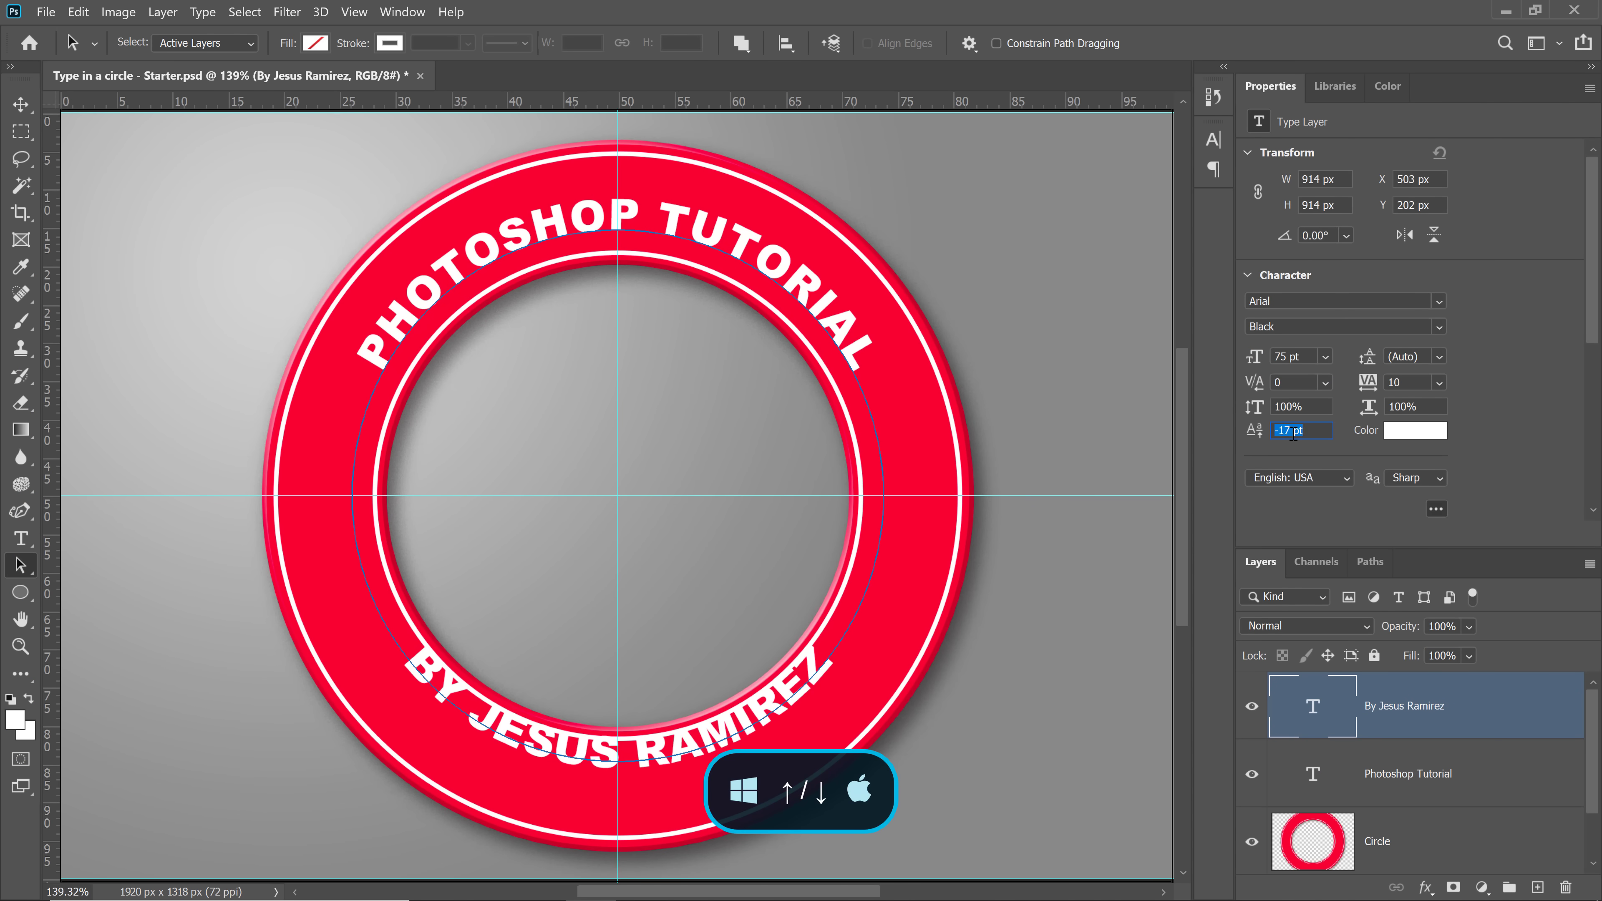
key("Down")
key("Down")
key("Down")
key("Down")
key("Down")
key("Down")
key("Down")
key("Down")
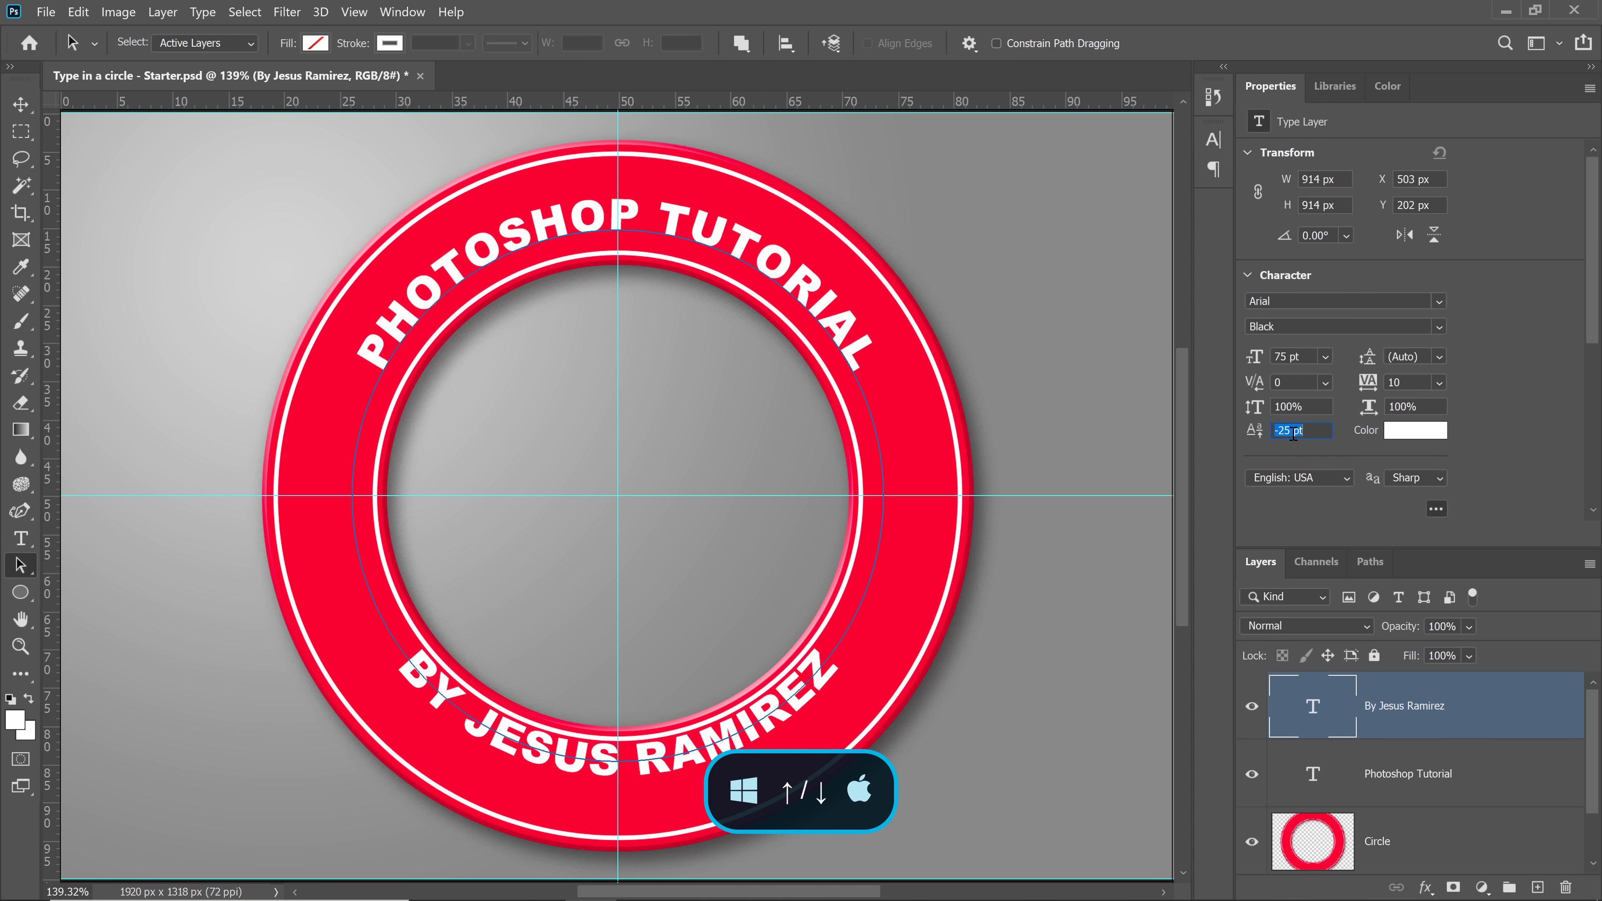
key("Down")
key("Down")
key("Down")
key("Down")
key("Down")
key("Down")
key("Down")
key("Down")
key("Down")
key("Down")
key("Down")
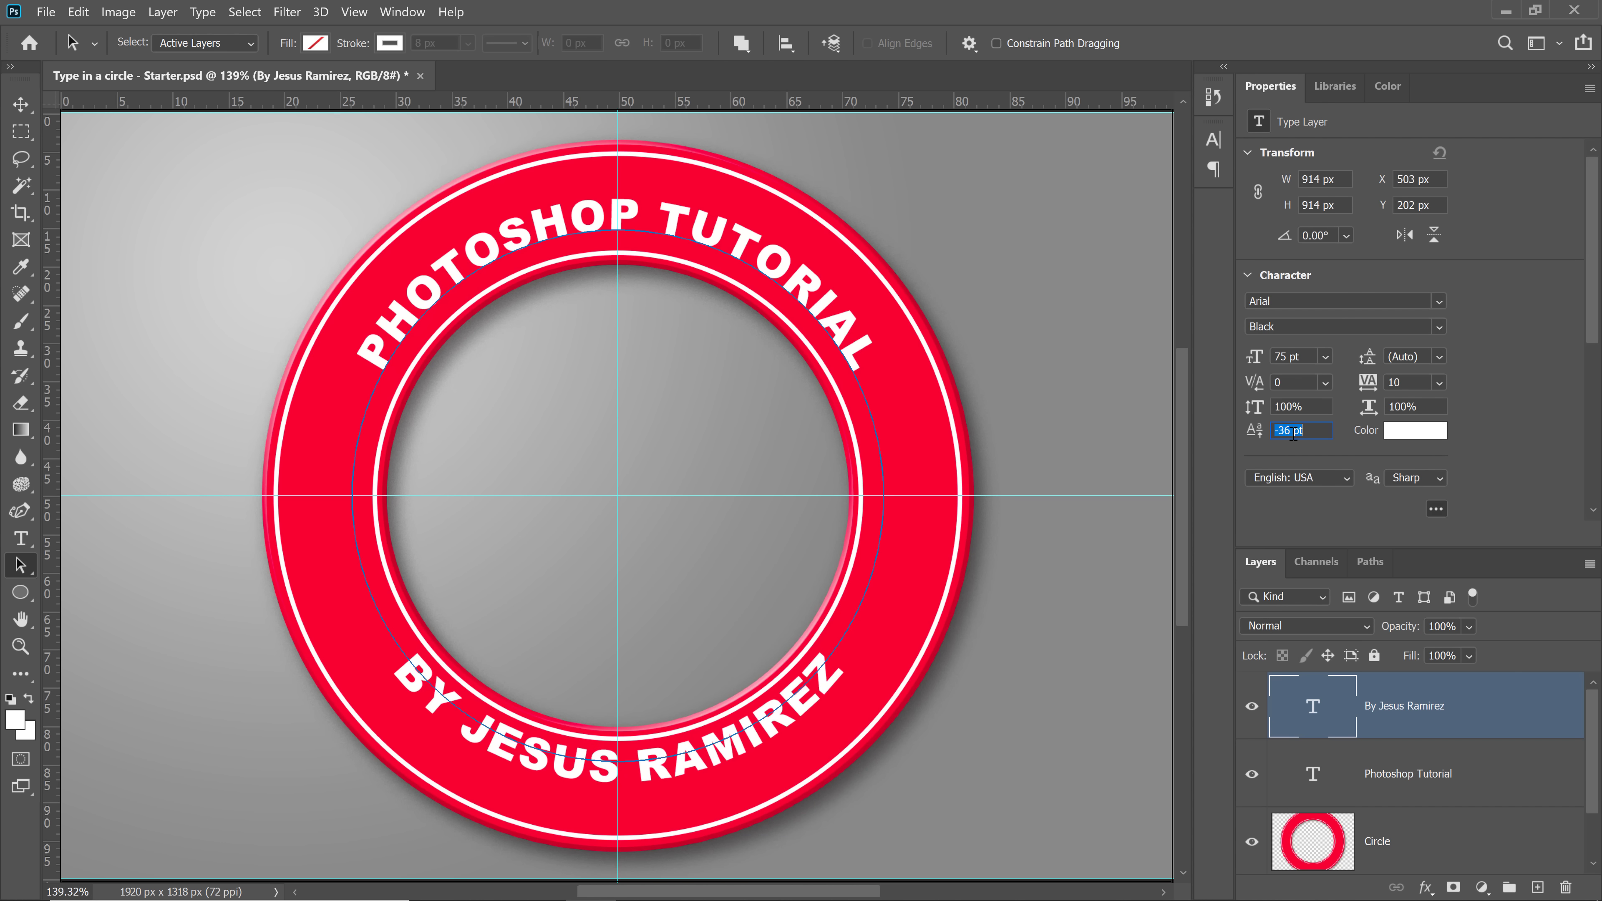
key("Down")
key("Down")
key("Down")
key("Down")
key("Down")
key("Down")
key("Down")
key("Down")
key("Down")
key("Down")
key("Down")
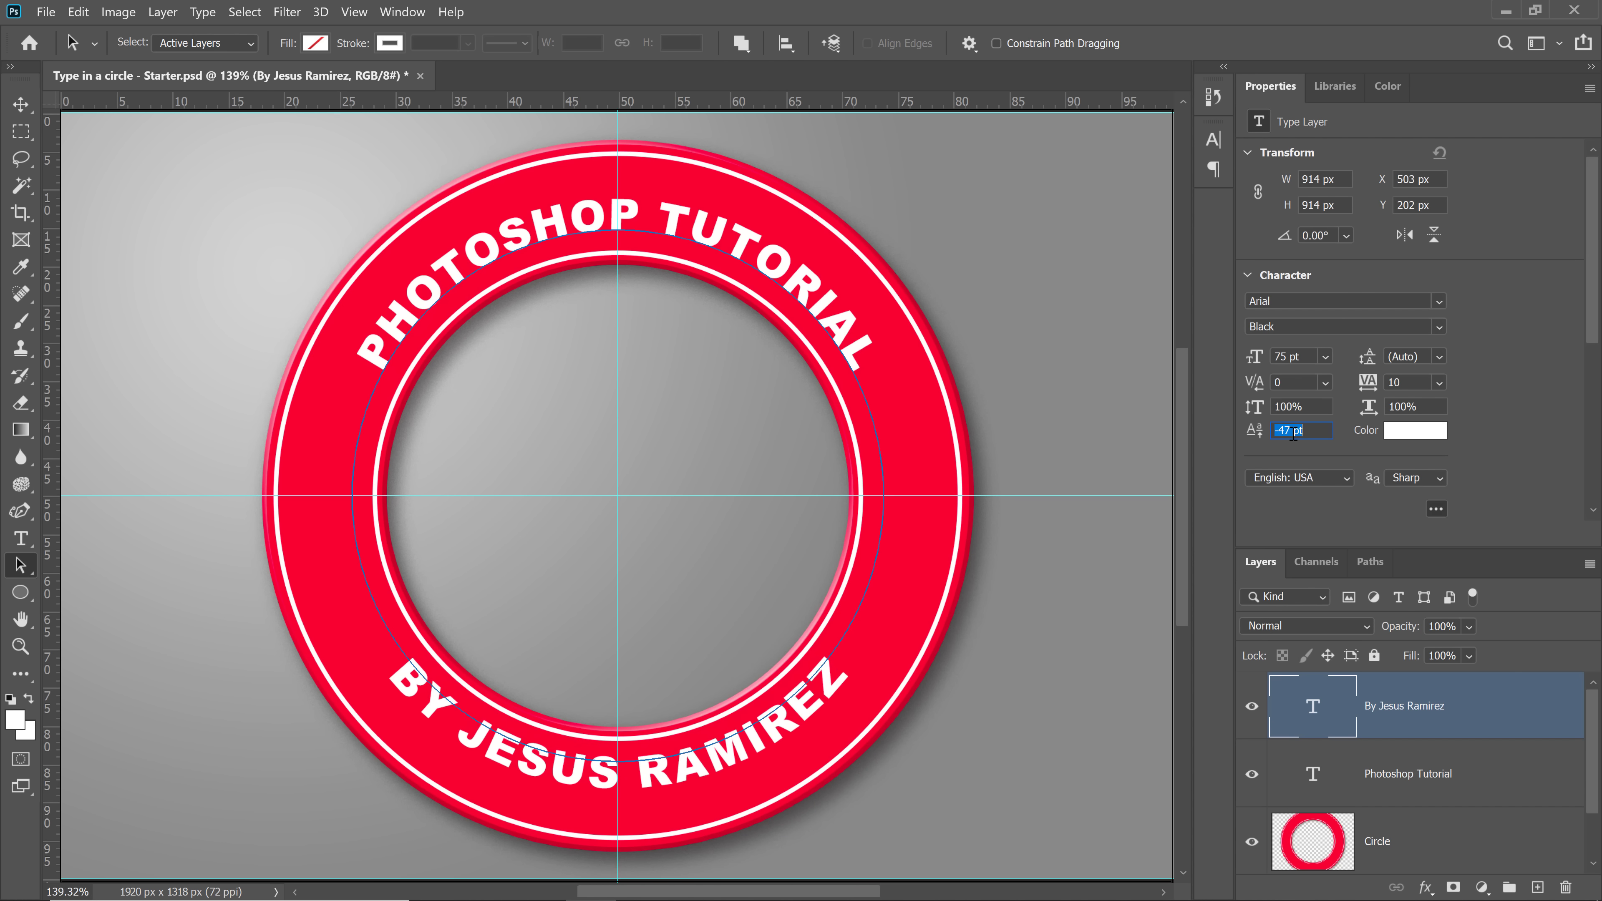
key("Down")
key("Down")
key("Down")
key("Down")
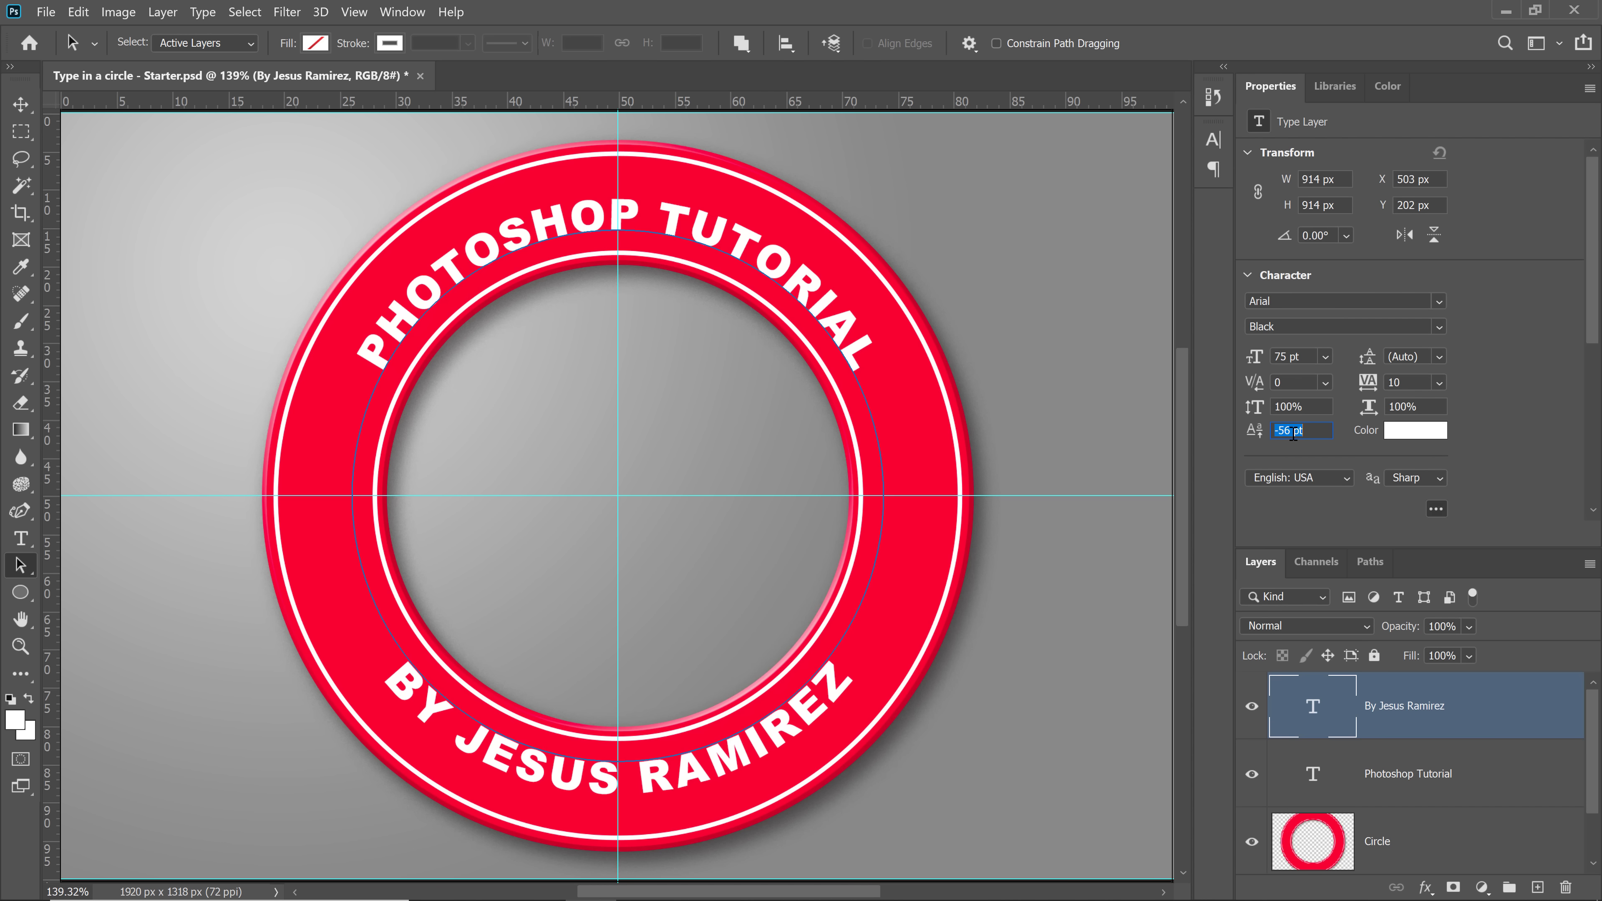
key("Up")
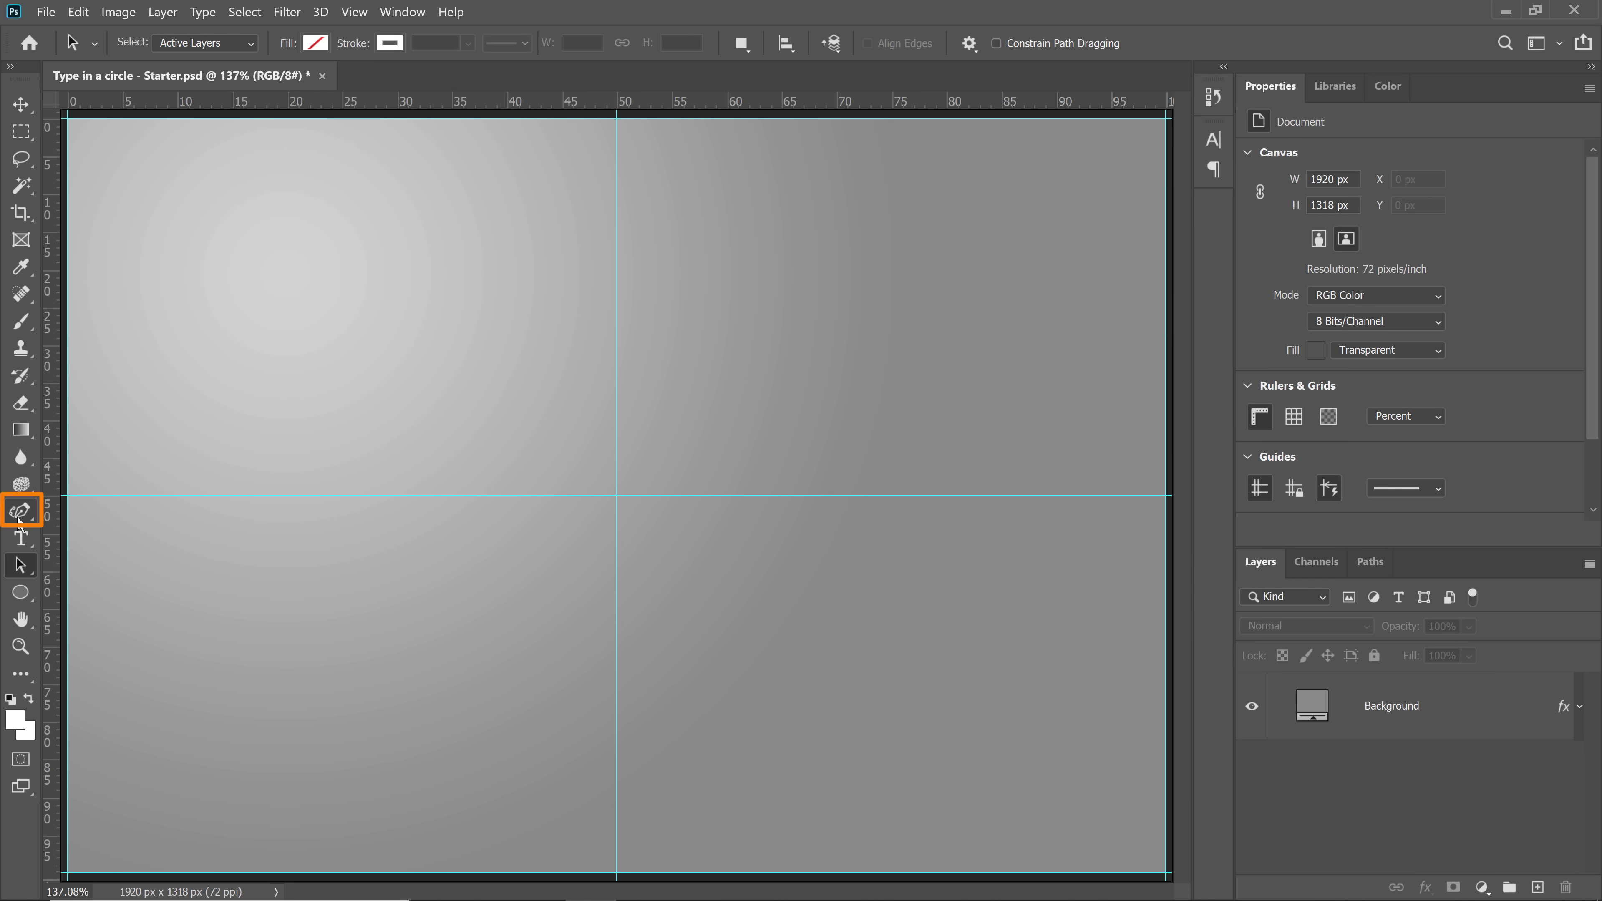
Draw an open wavy path of six points across the middle of the canvas with the Curvature Pen tool.
left_click(20, 509)
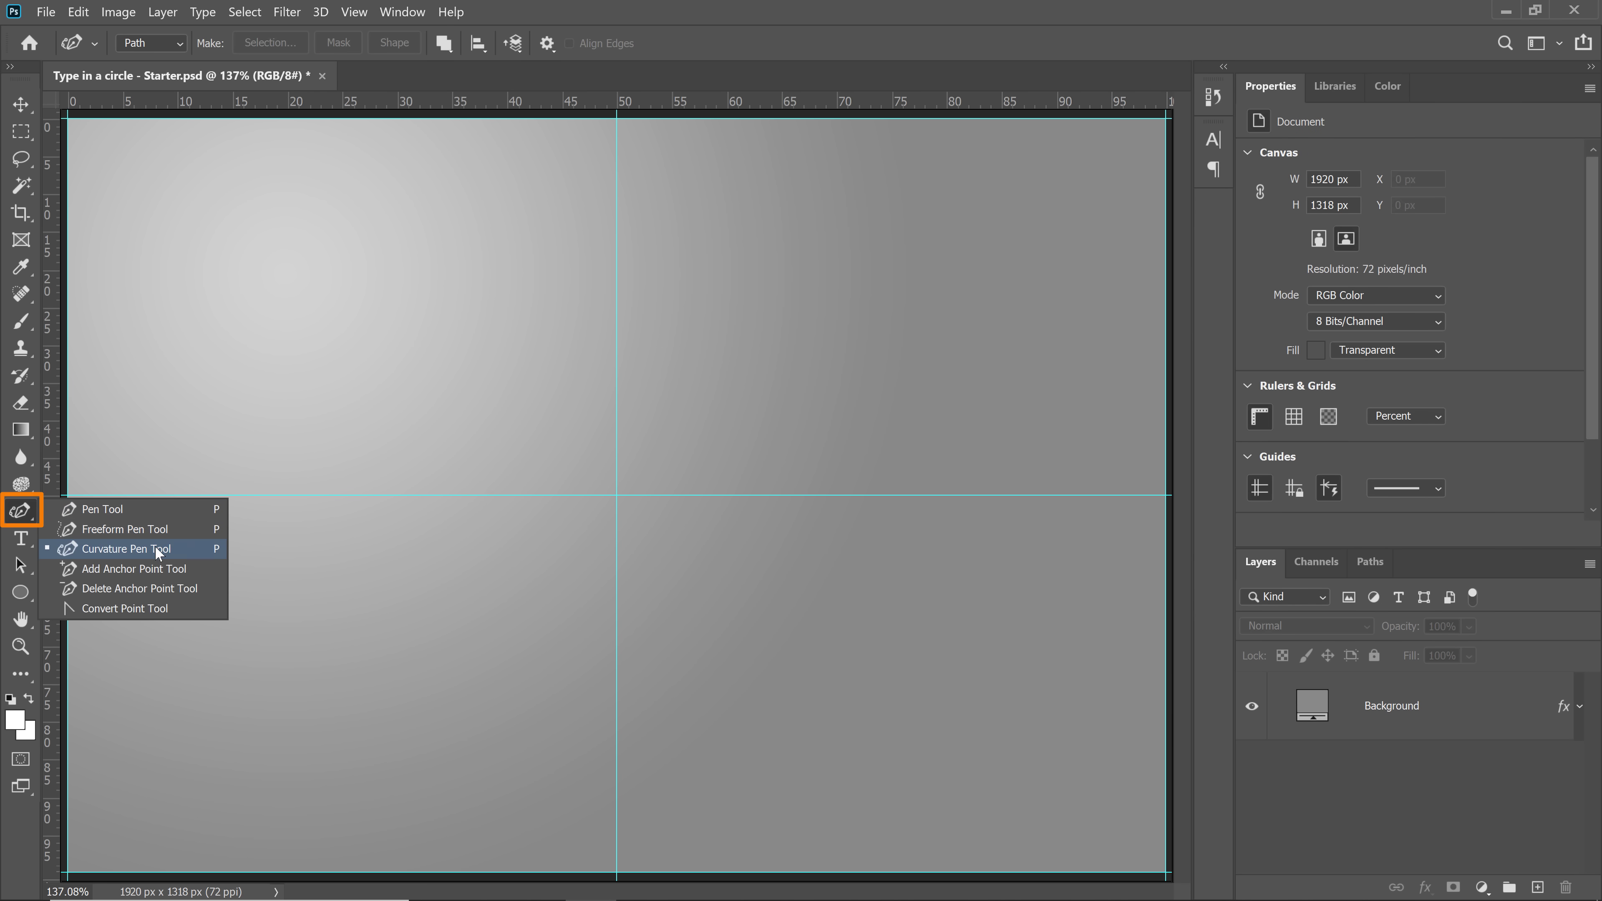
left_click(181, 550)
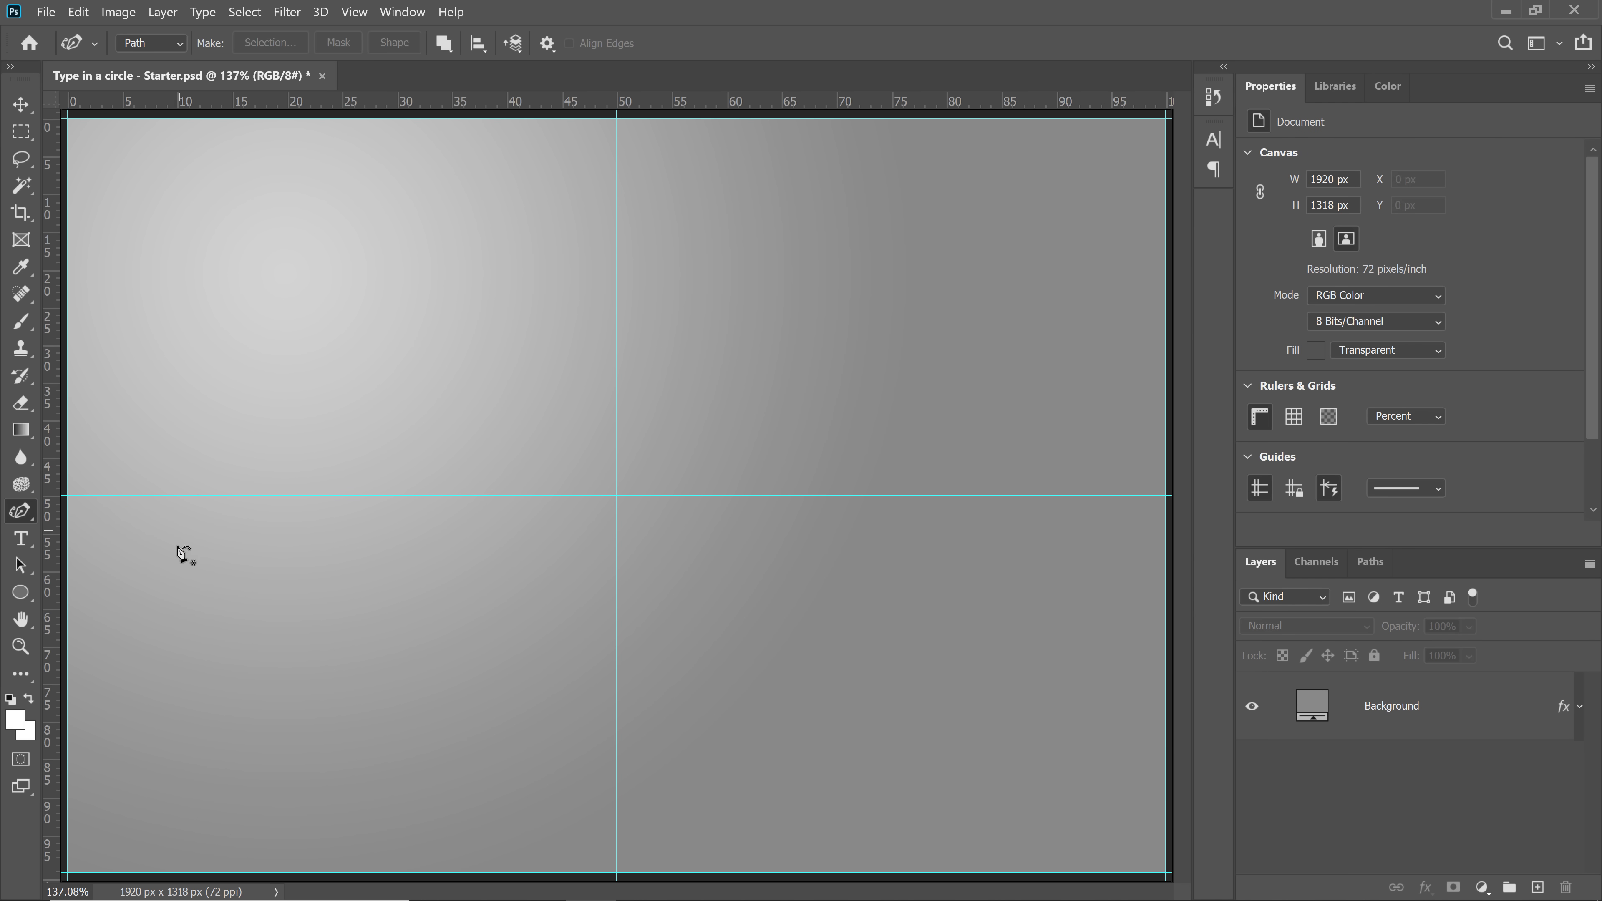
left_click(84, 467)
left_click(247, 424)
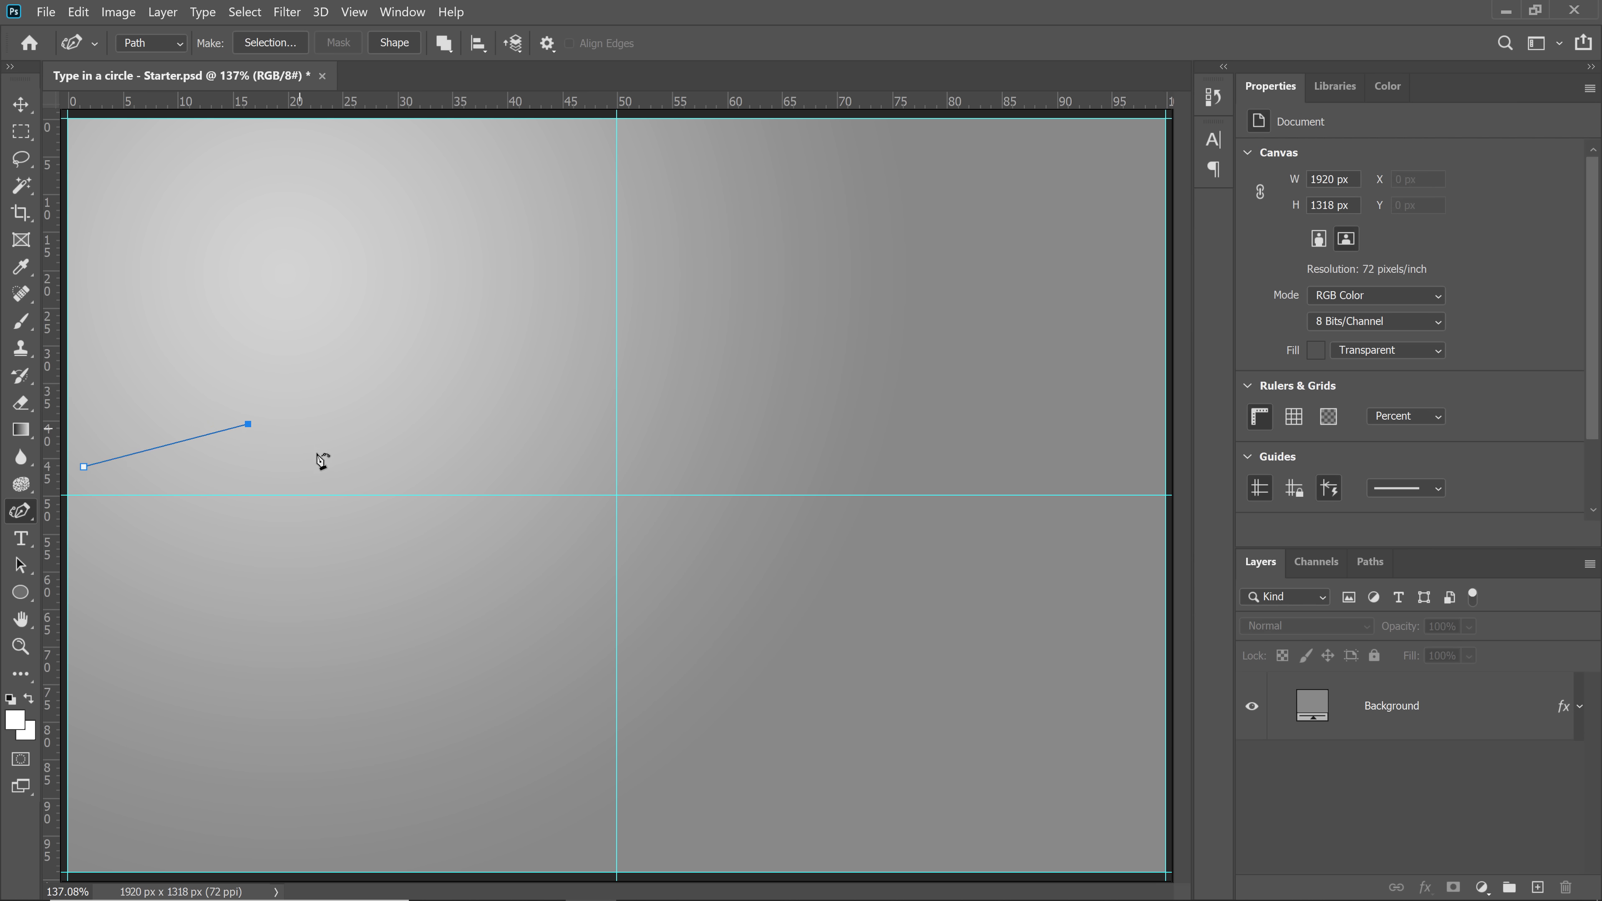
left_click(438, 468)
left_click(558, 461)
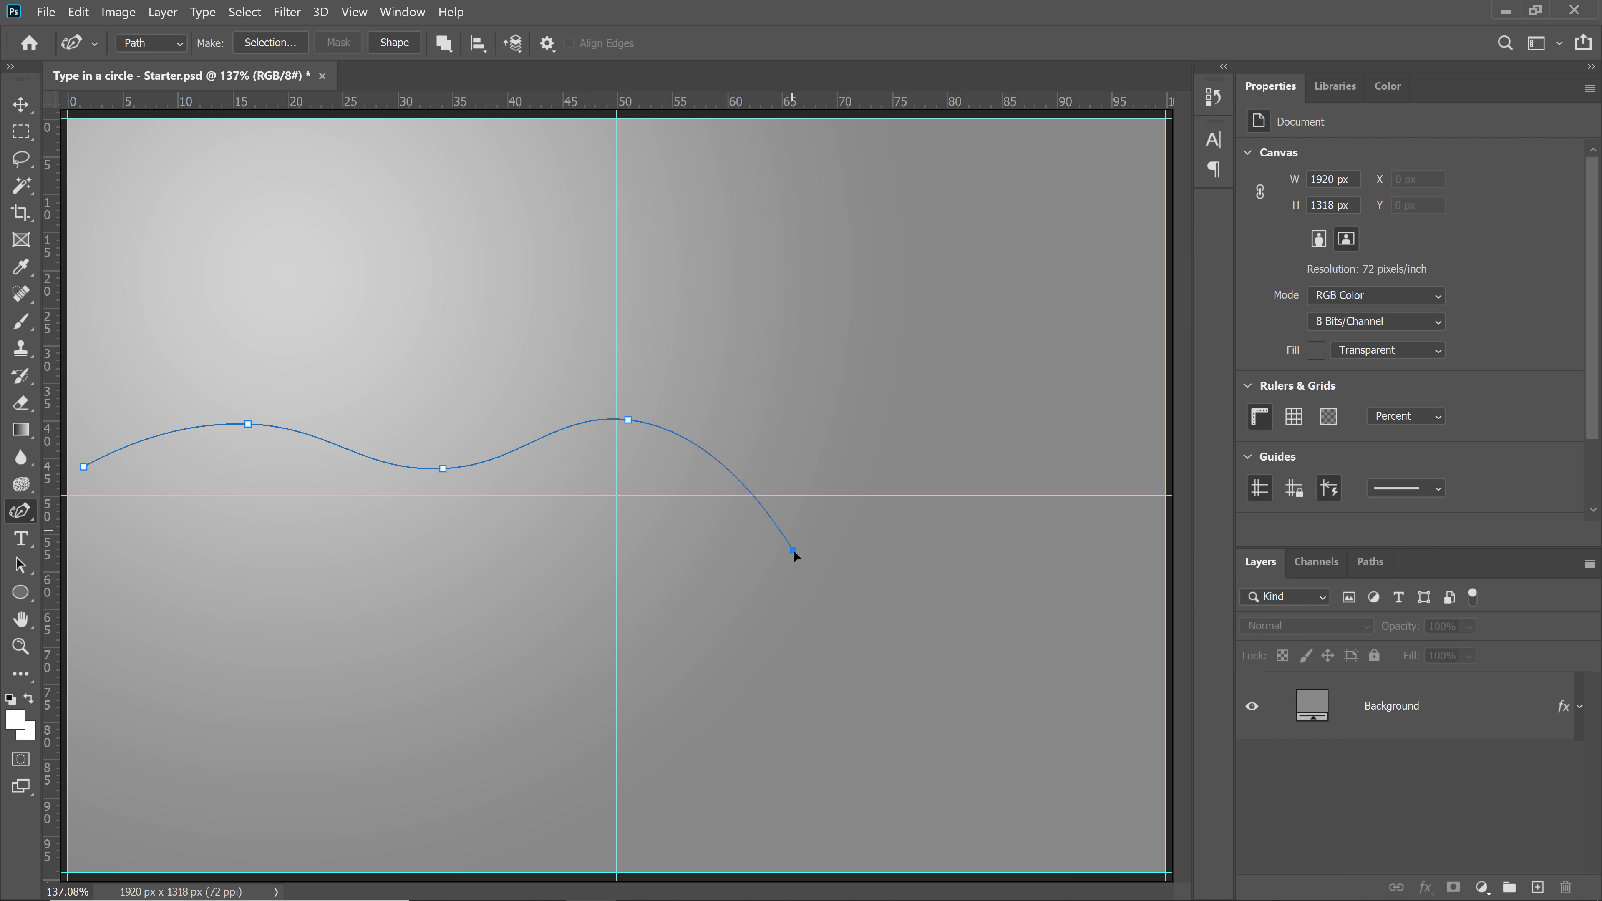
left_click(793, 550)
left_click(1102, 437)
Inspect the wavy line's work path in the paths list, deselecting and reselecting it, and return to the layers.
left_click(403, 11)
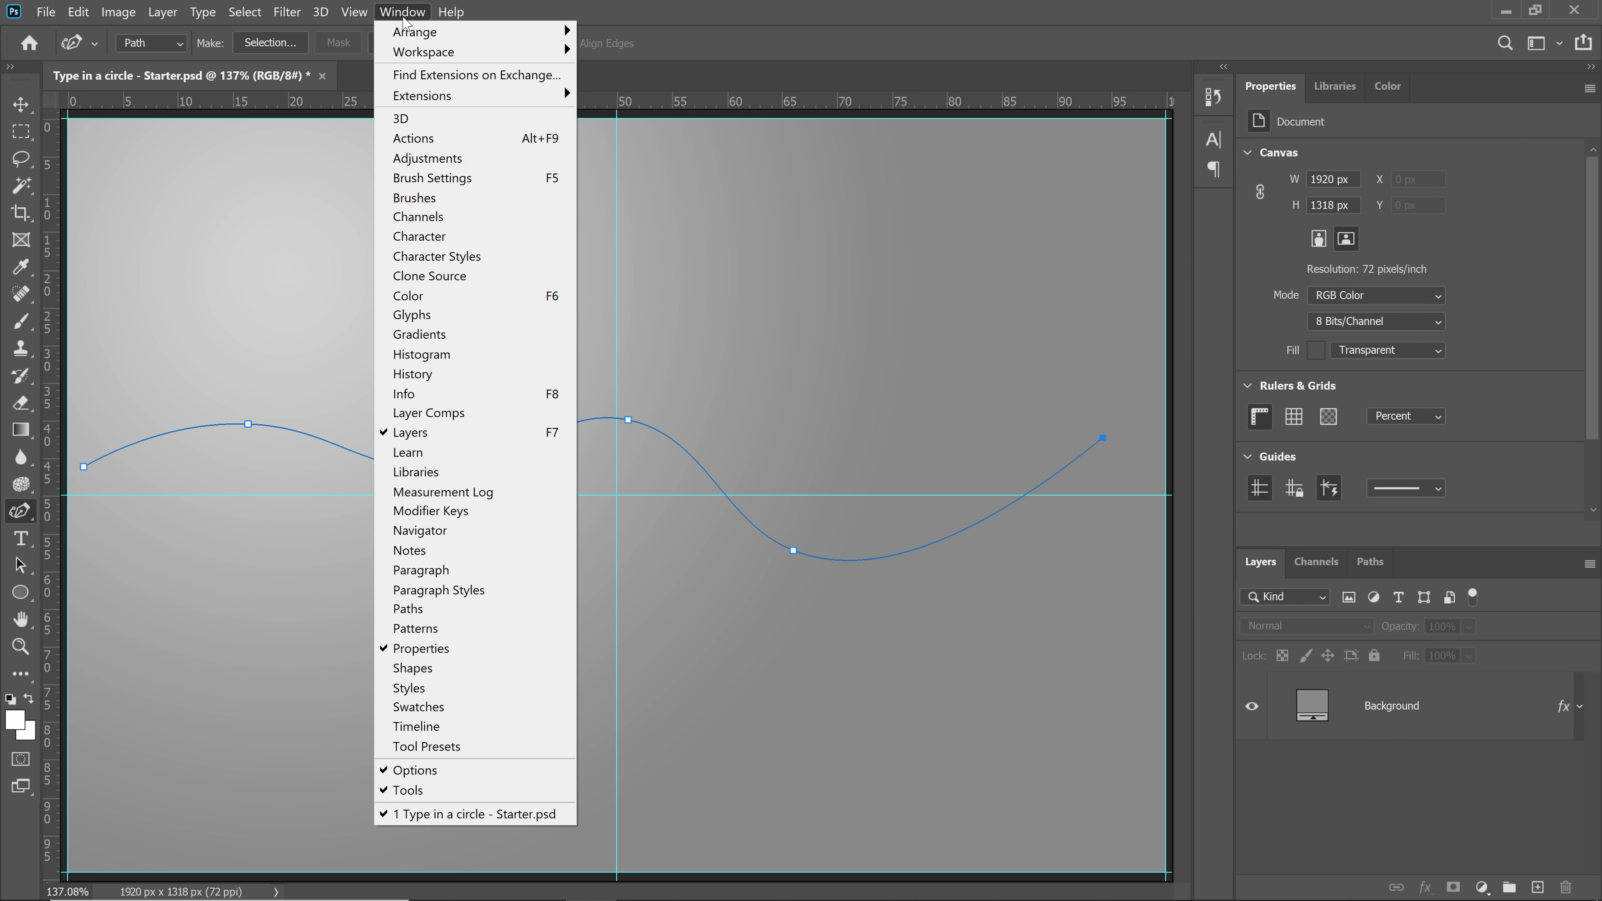
left_click(475, 609)
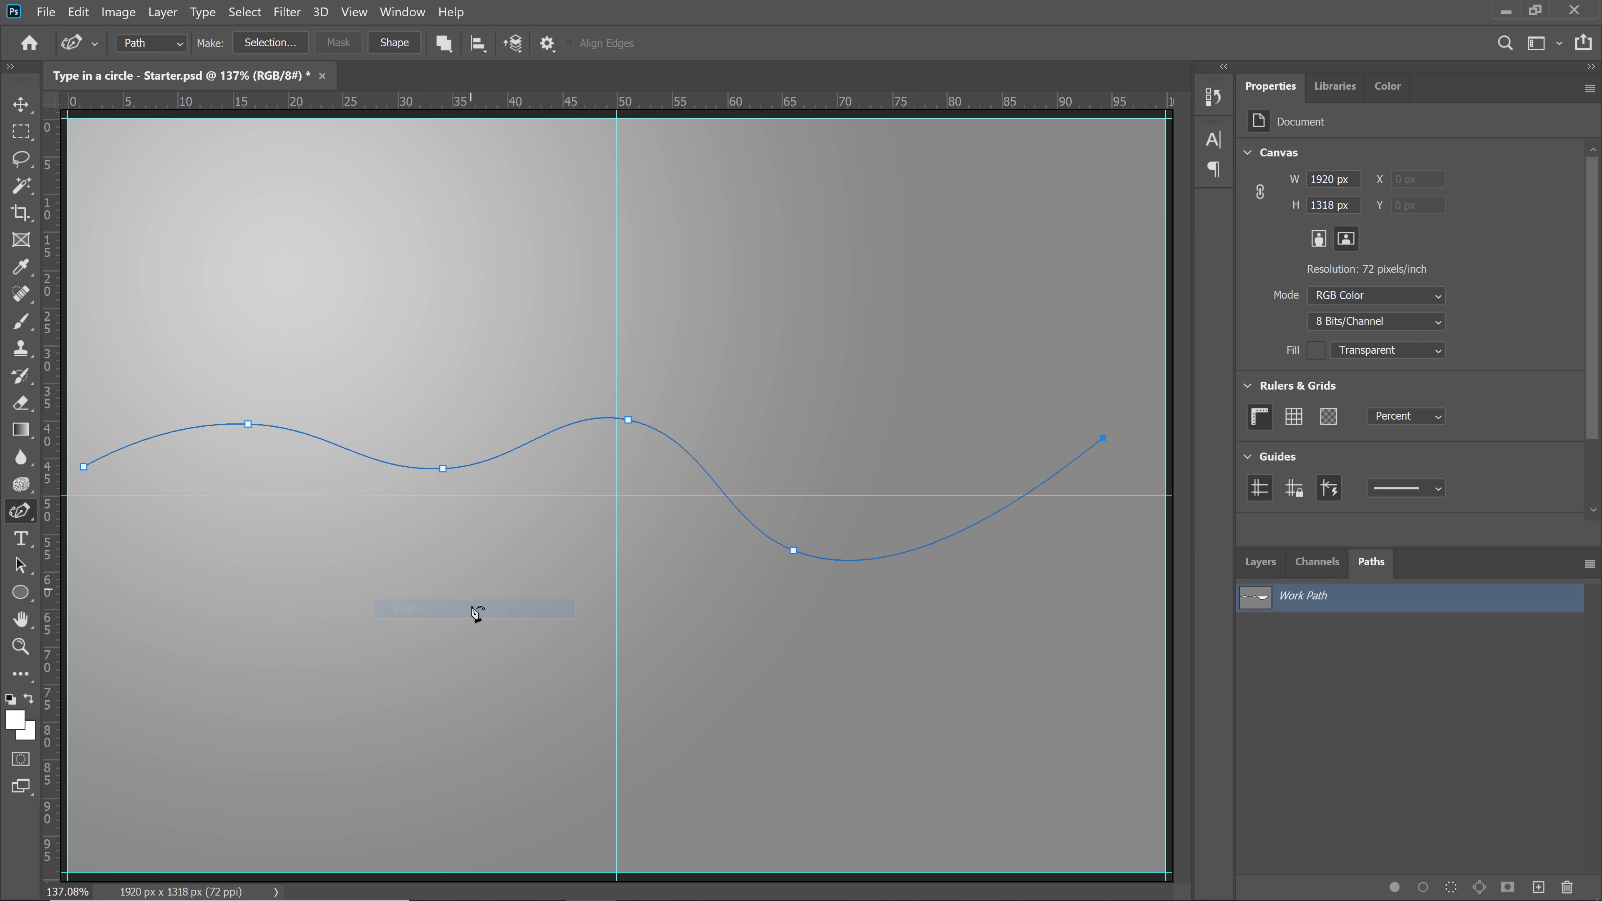
left_click(1357, 650)
left_click(1286, 598)
left_click(1265, 567)
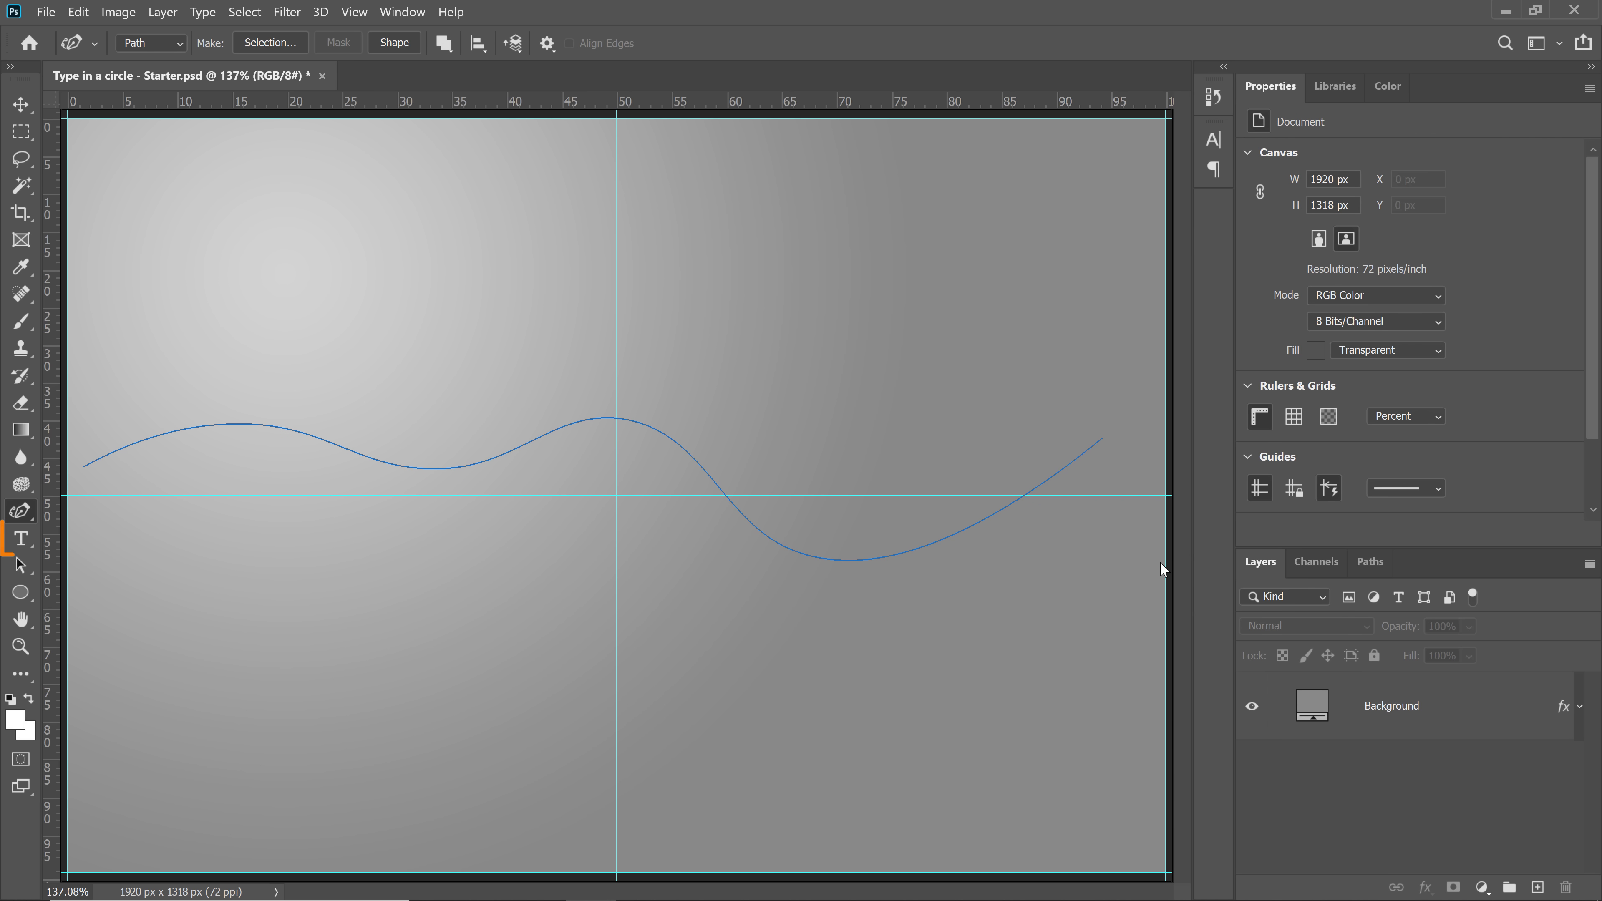
Add the white type "Photoshop Training Channel On YouTube" along the wavy path with the Type tool.
left_click(20, 539)
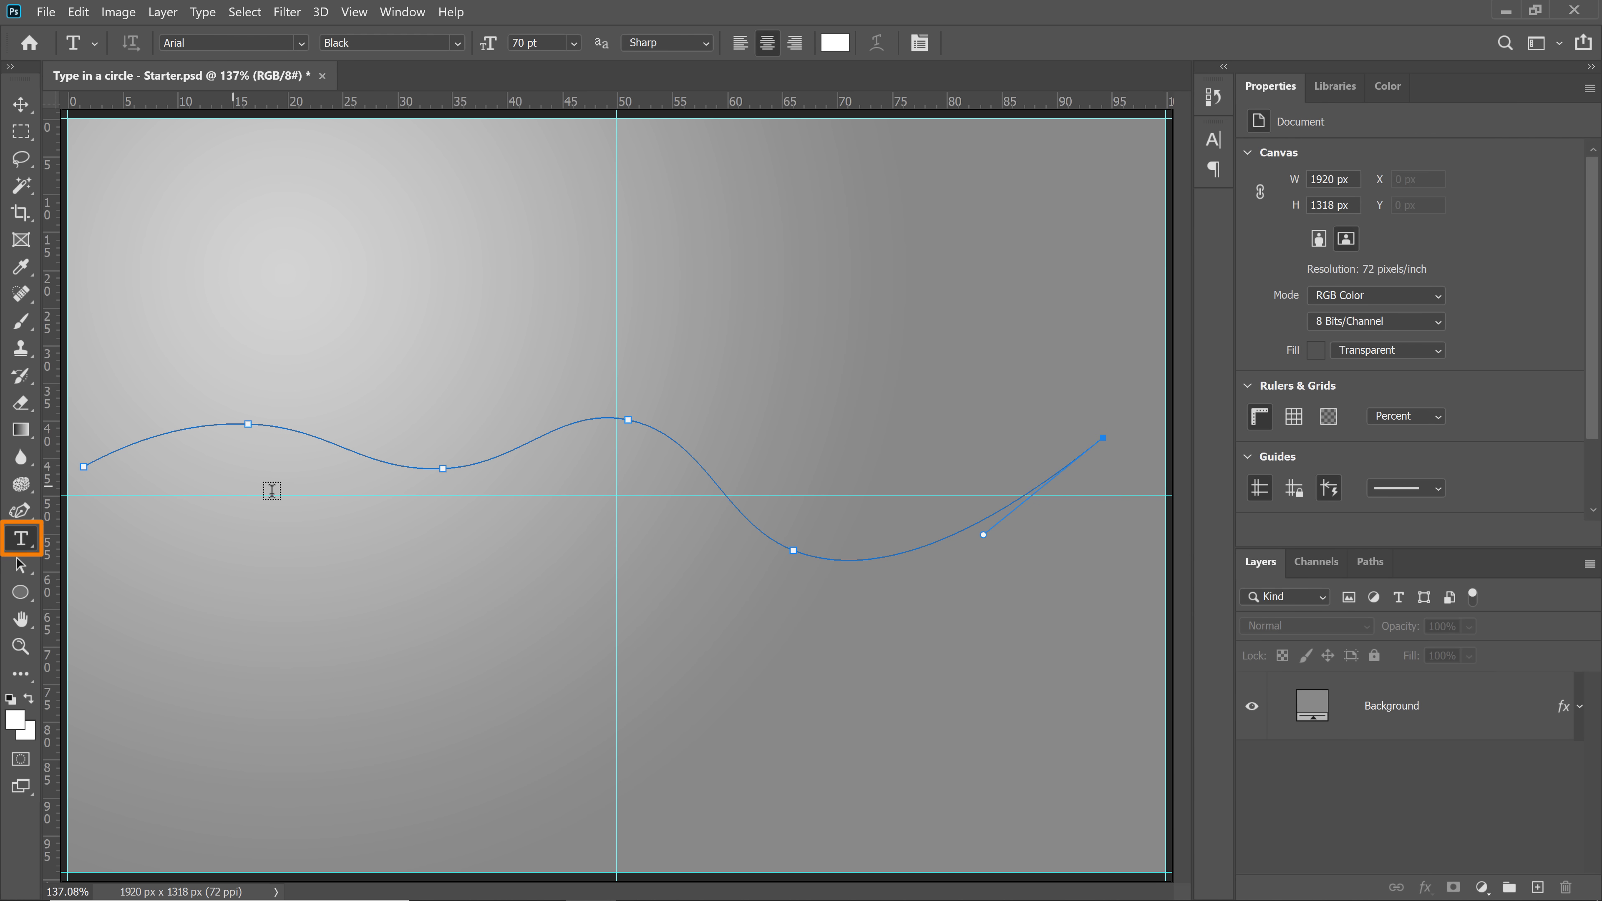
left_click(351, 456)
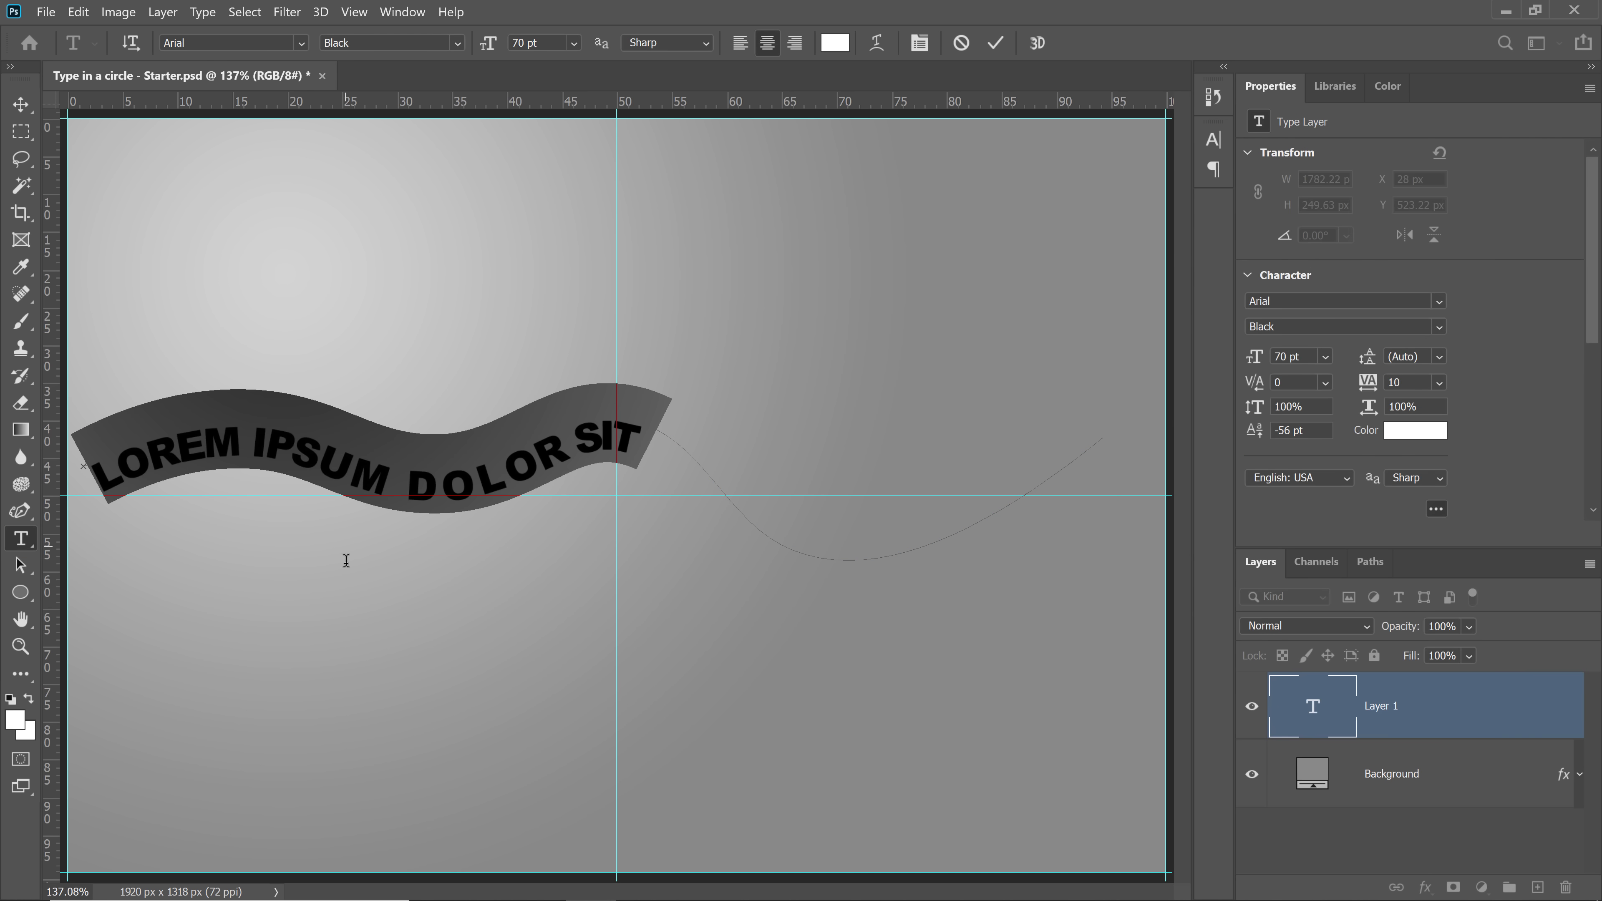
type("PHOTOSHOP TRAINING C")
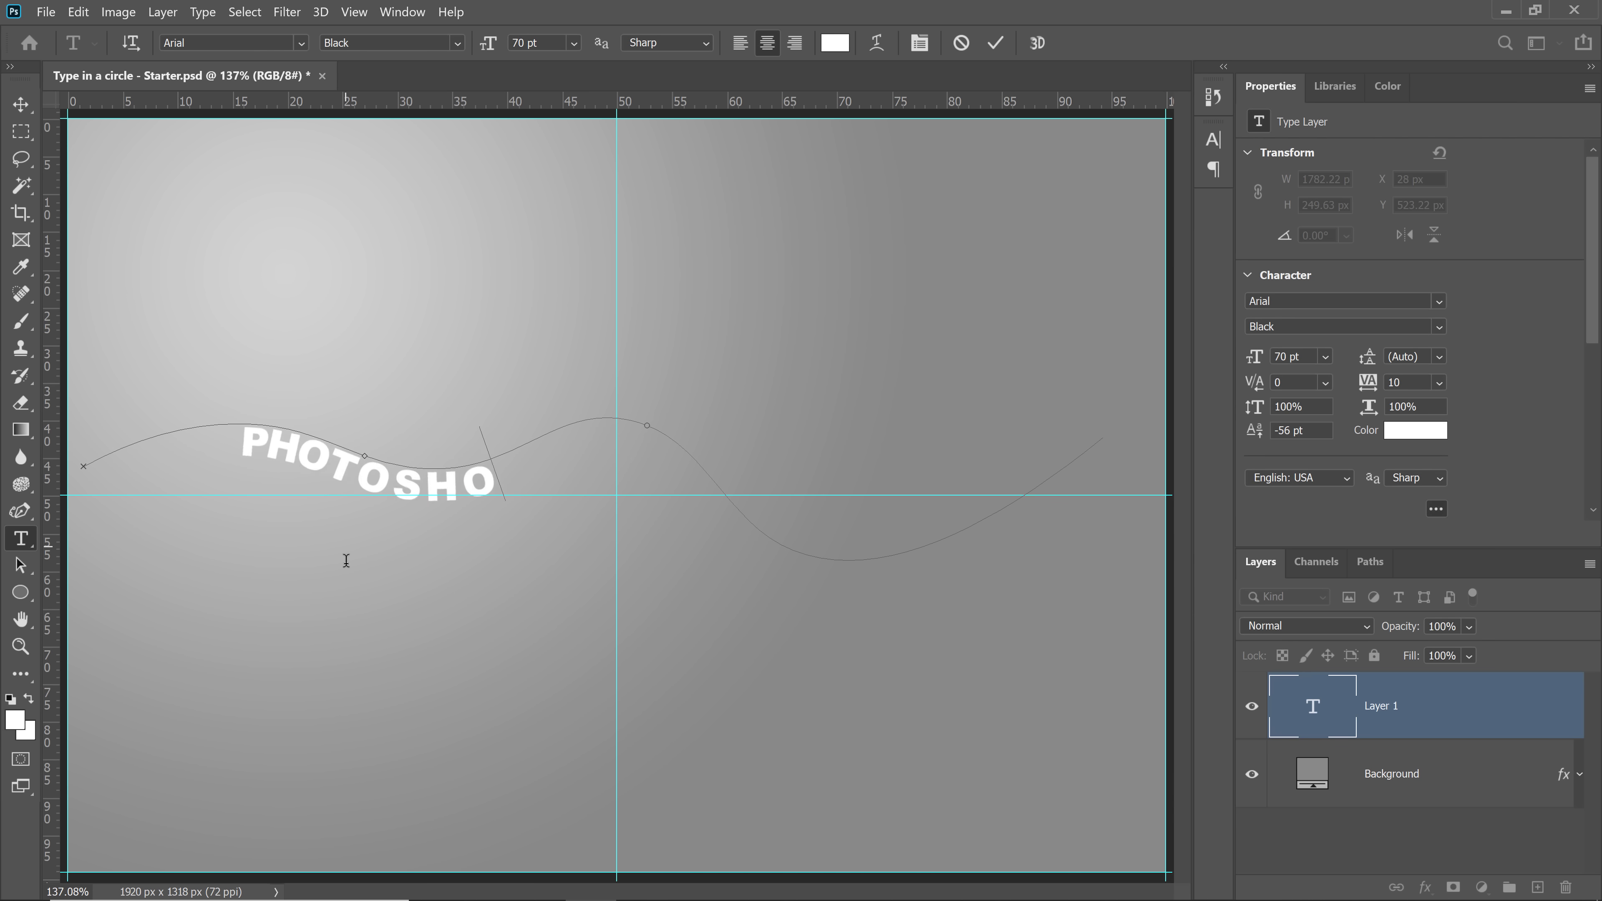
key("BackSpace")
key("BackSpace")
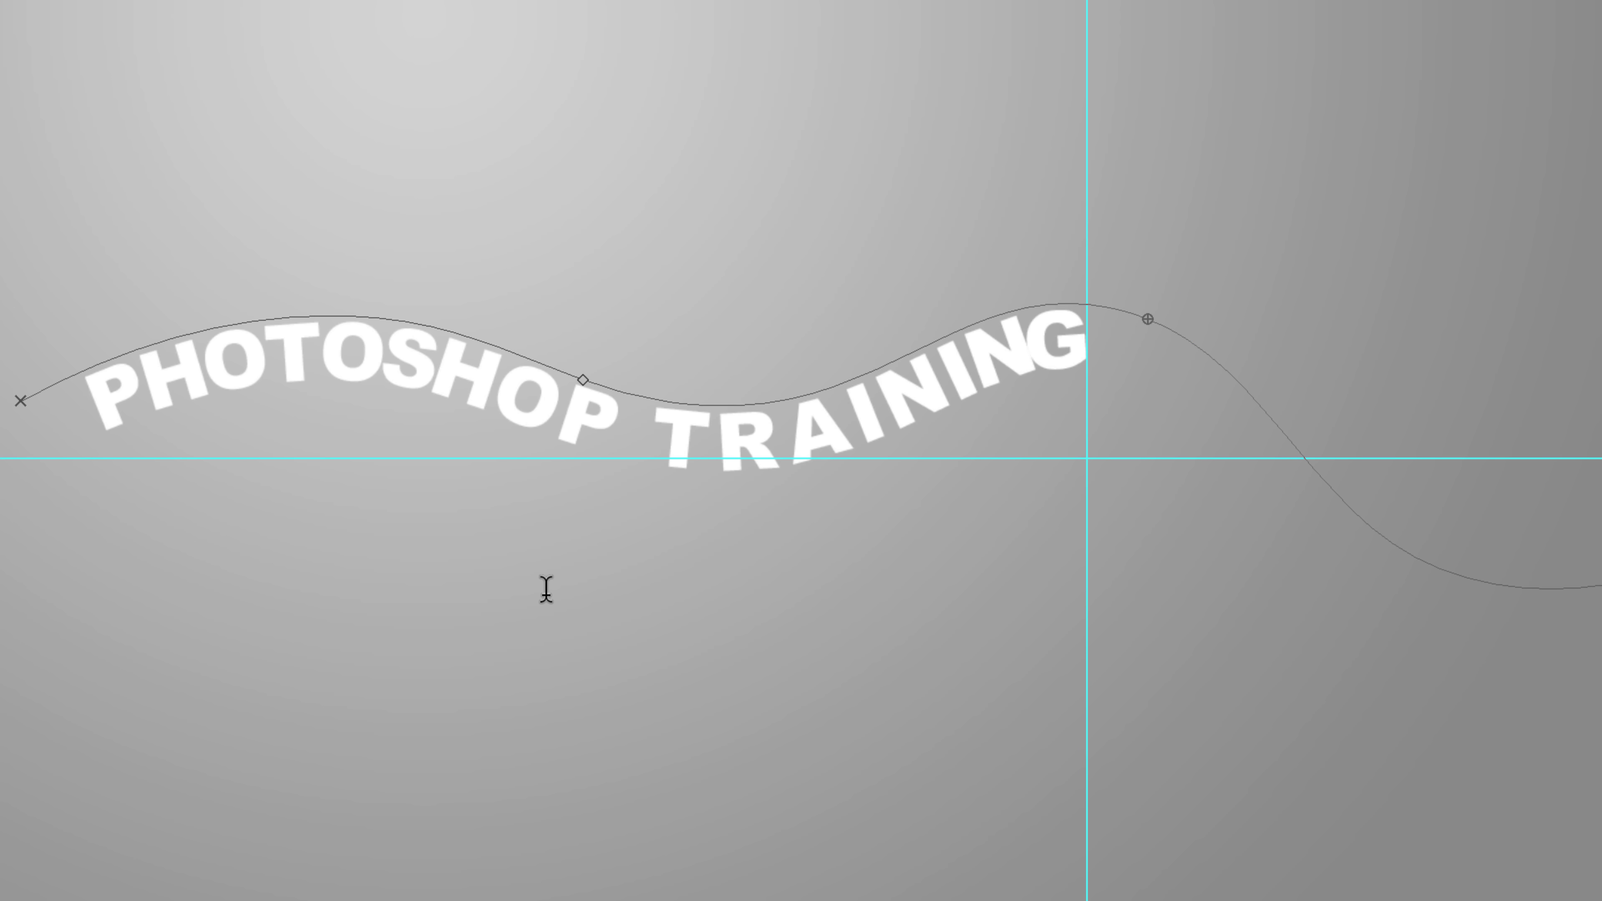
Extend the text's end point to the far end of the wavy path with the Path Selection tool.
key("v")
key("a")
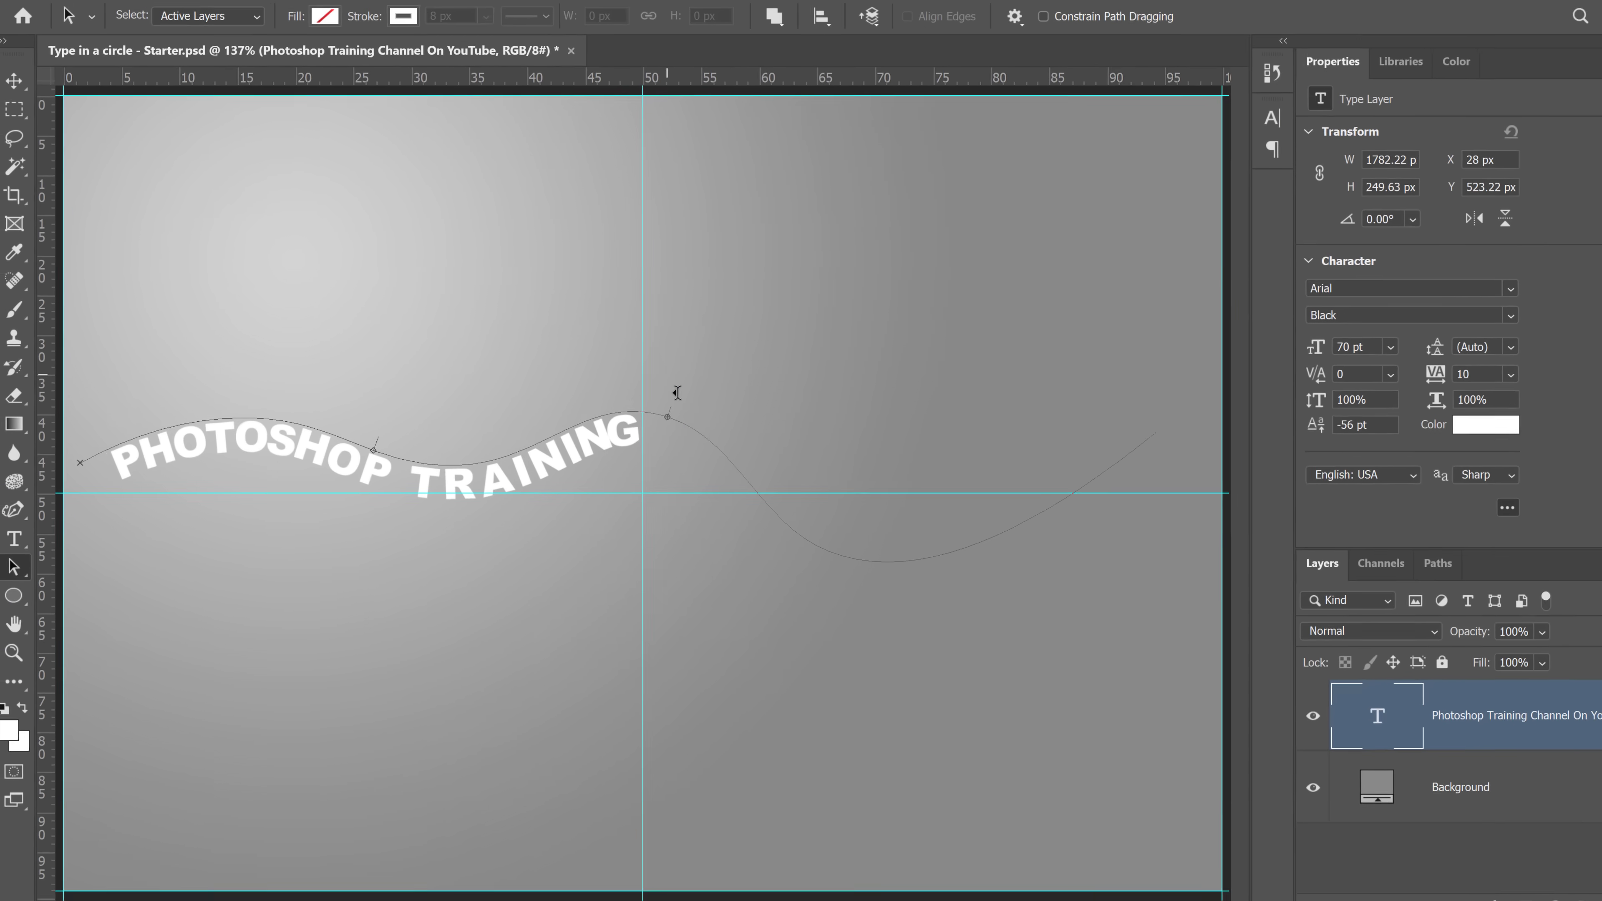
mouse_move(677, 393)
left_mouse_down()
mouse_move(947, 398)
mouse_move(1116, 358)
left_mouse_up()
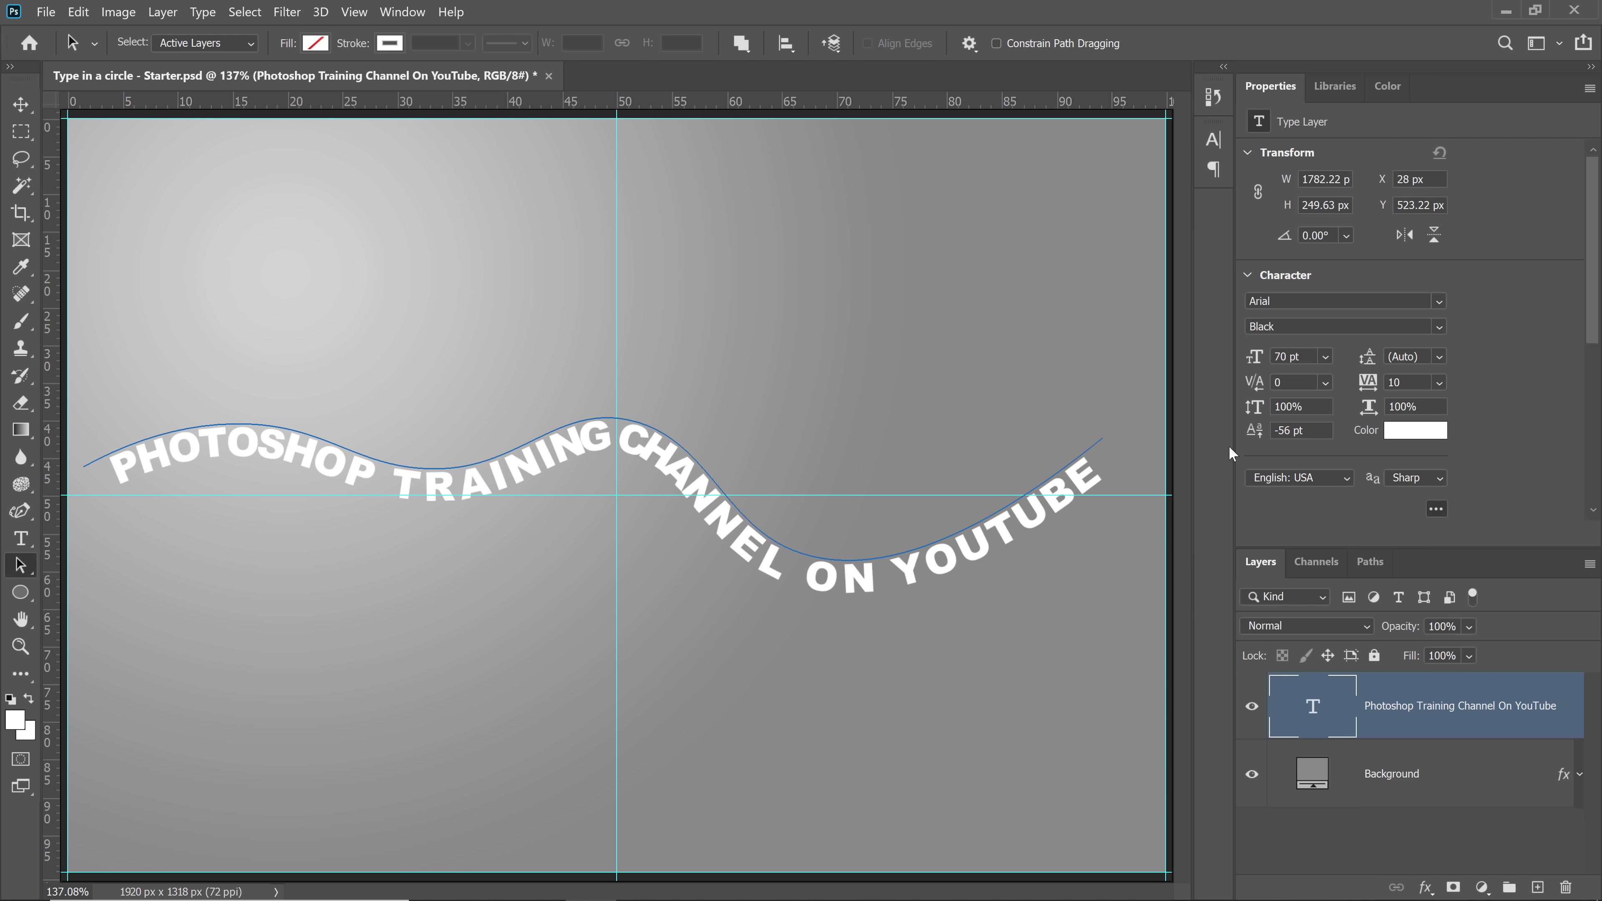
Set the baseline shift of the wavy text layer to 0 pt.
left_click(1250, 432)
type("0")
key("Return")
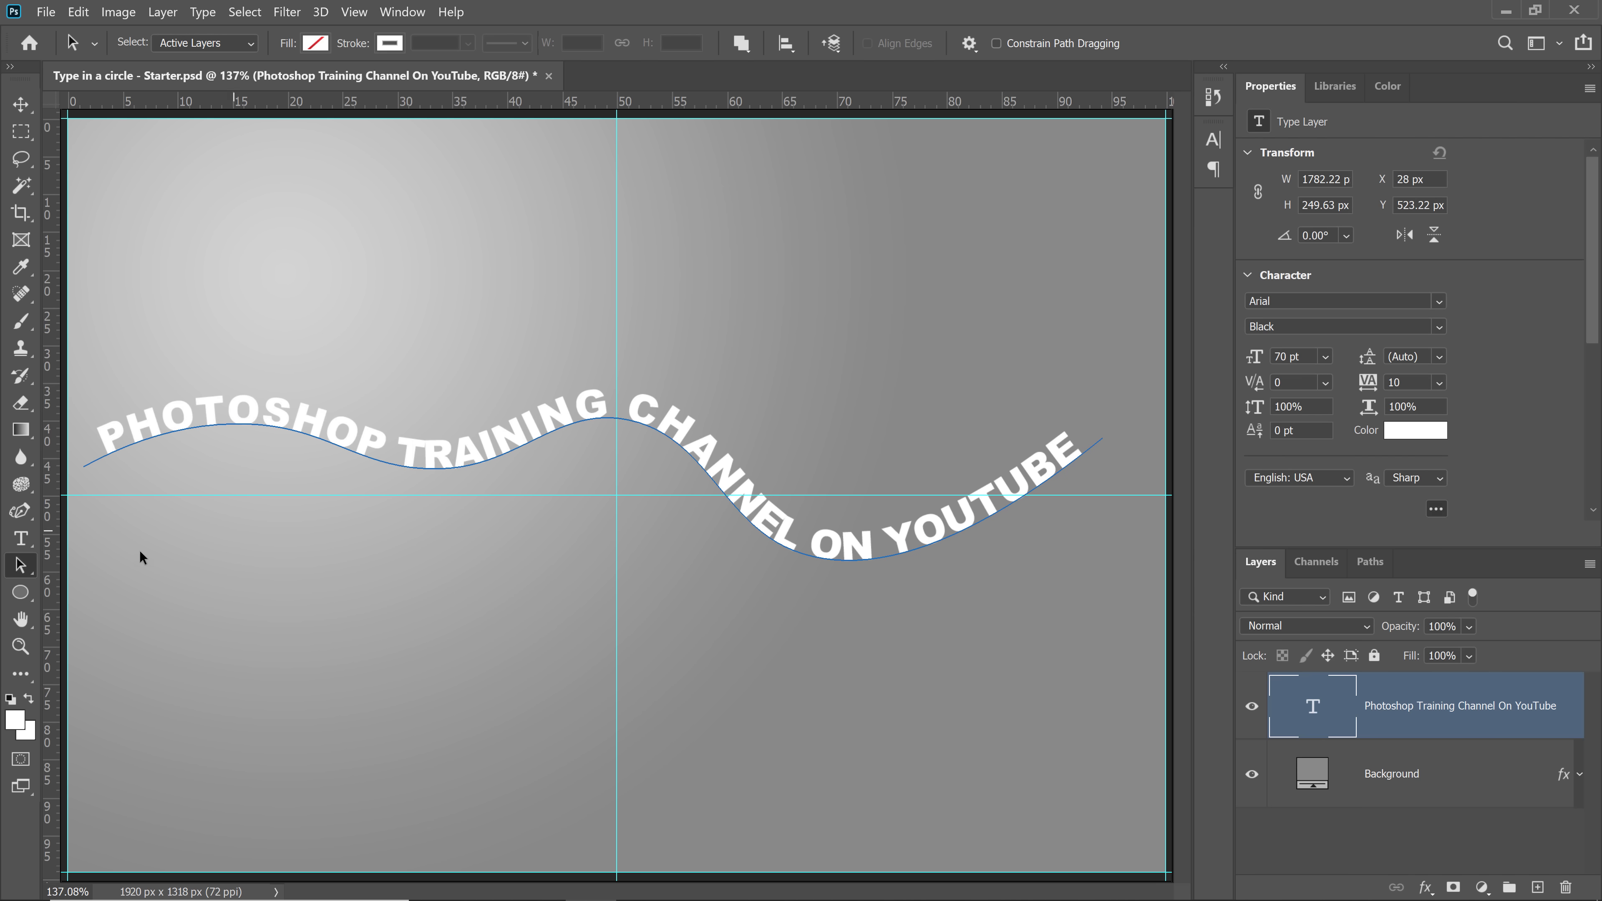
Widen the kerning between the final E and L of "CHANNEL" in the wavy text.
left_click(20, 538)
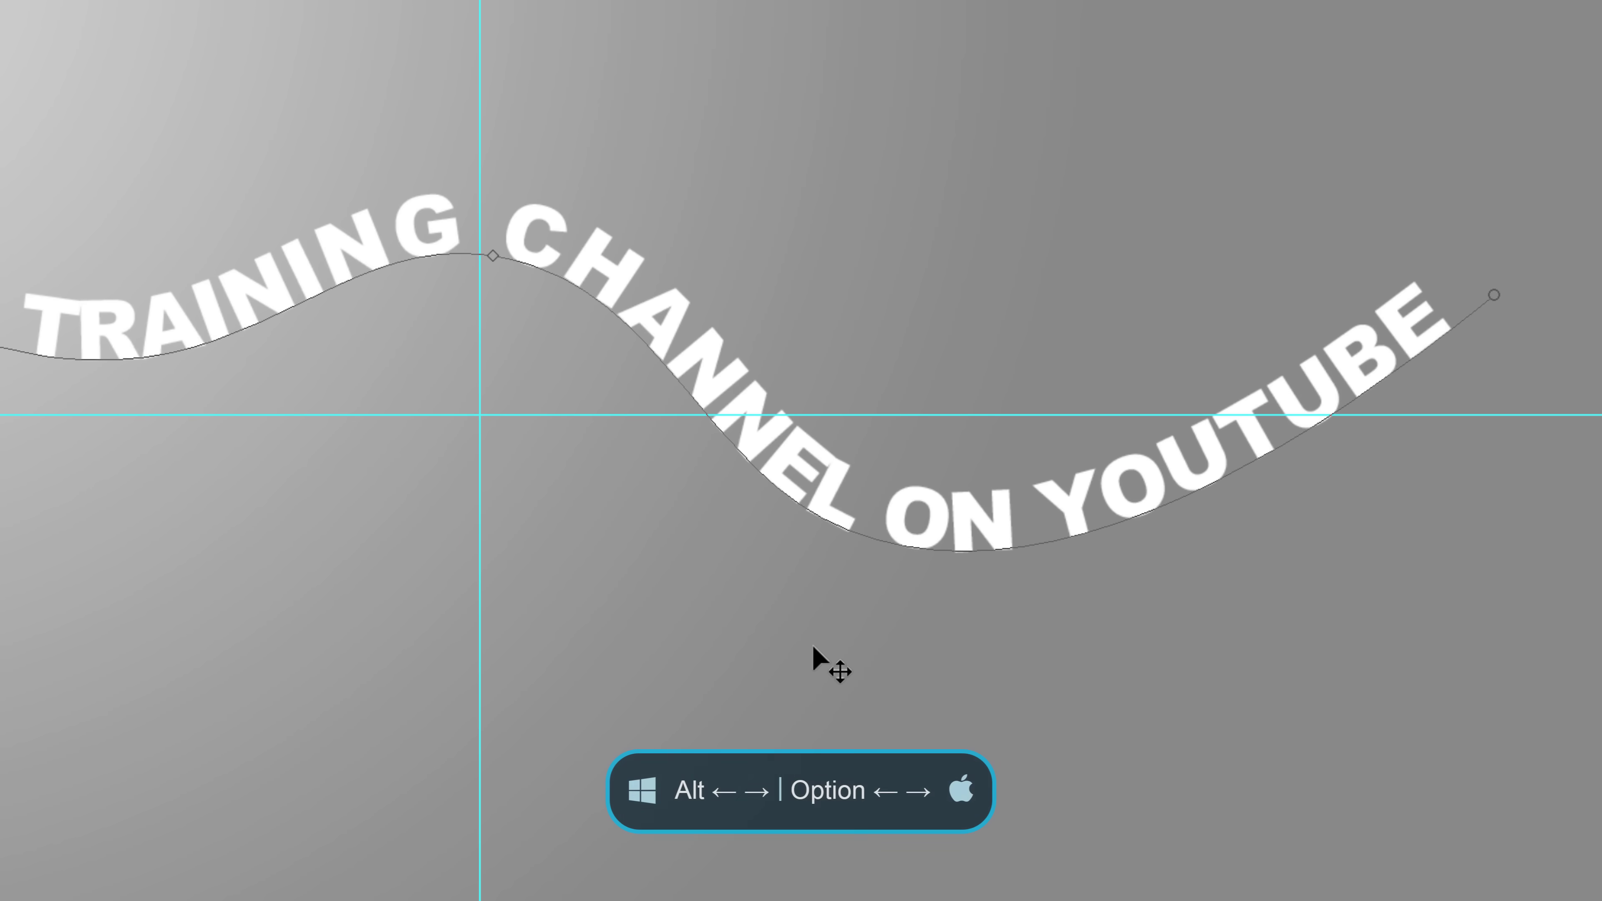
key("alt+Right")
key("alt+Right")
key("alt+Right")
key("alt+Right")
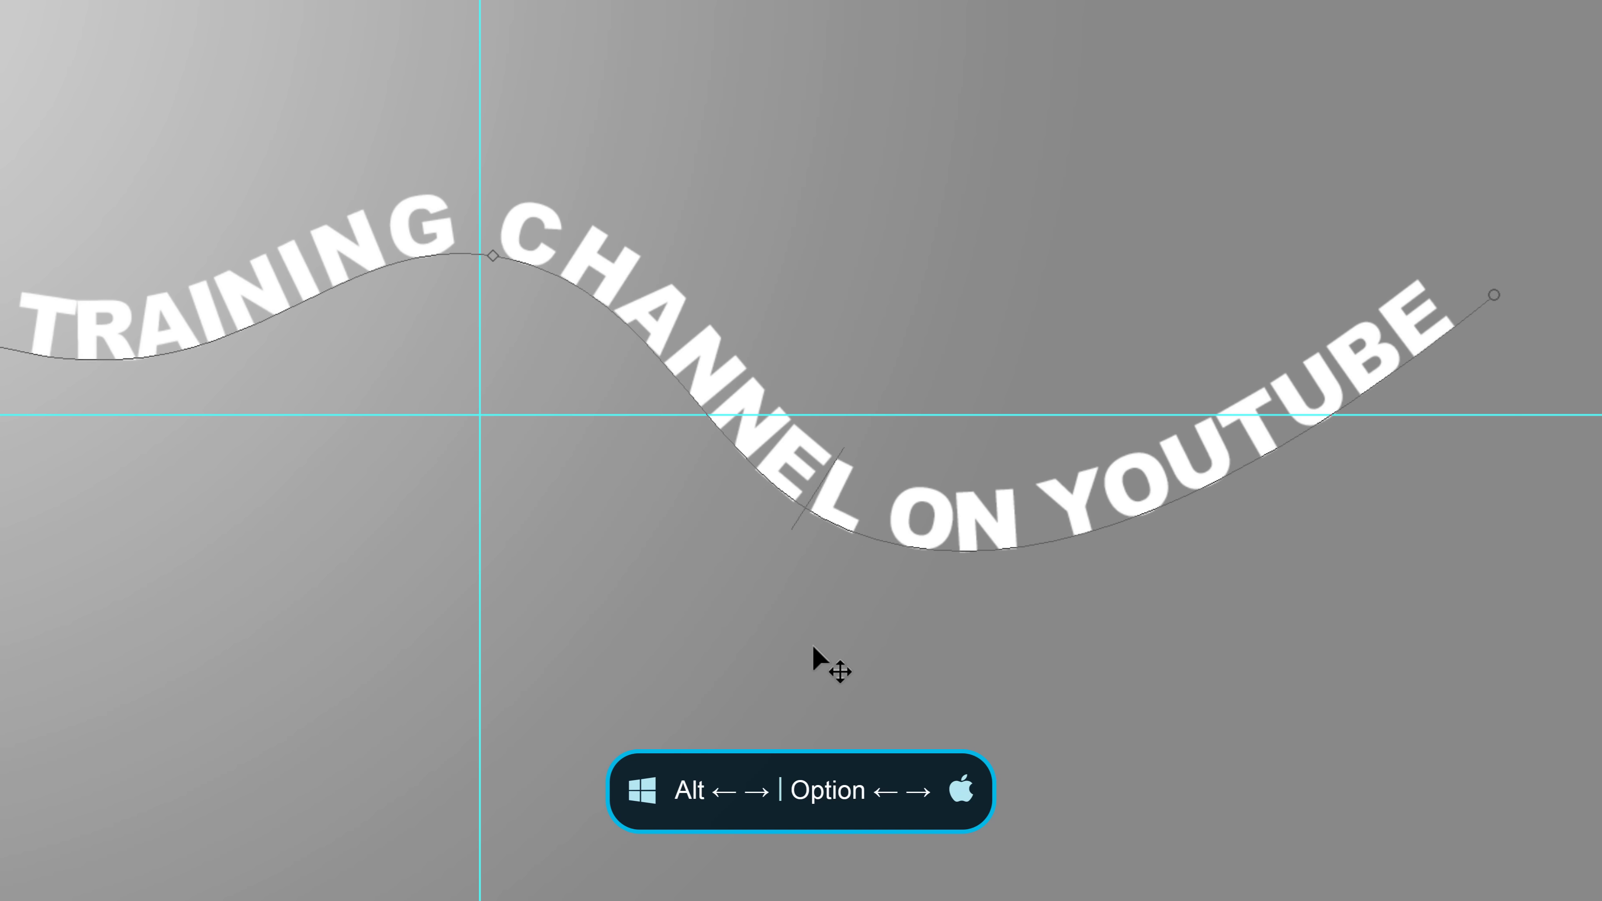